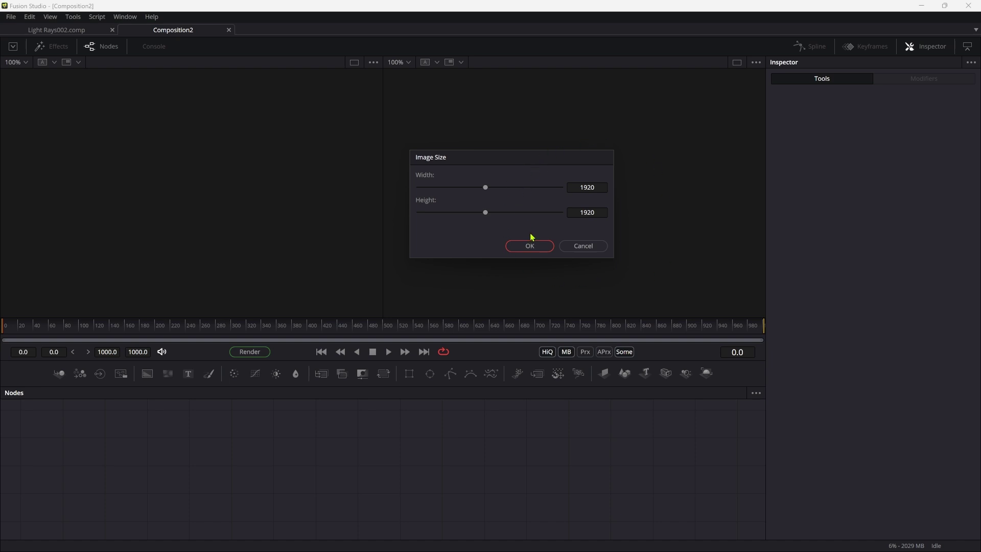
- Accept the 1920 × 1920 image size, place the LightText group in the node graph and expand it
drag(608, 161, 634, 177)
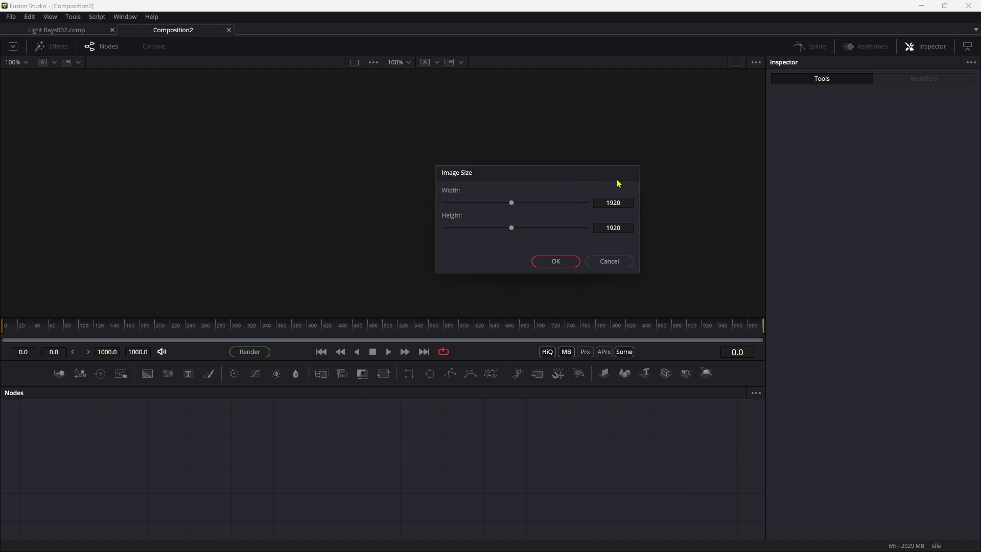
click(556, 261)
drag(72, 442, 200, 435)
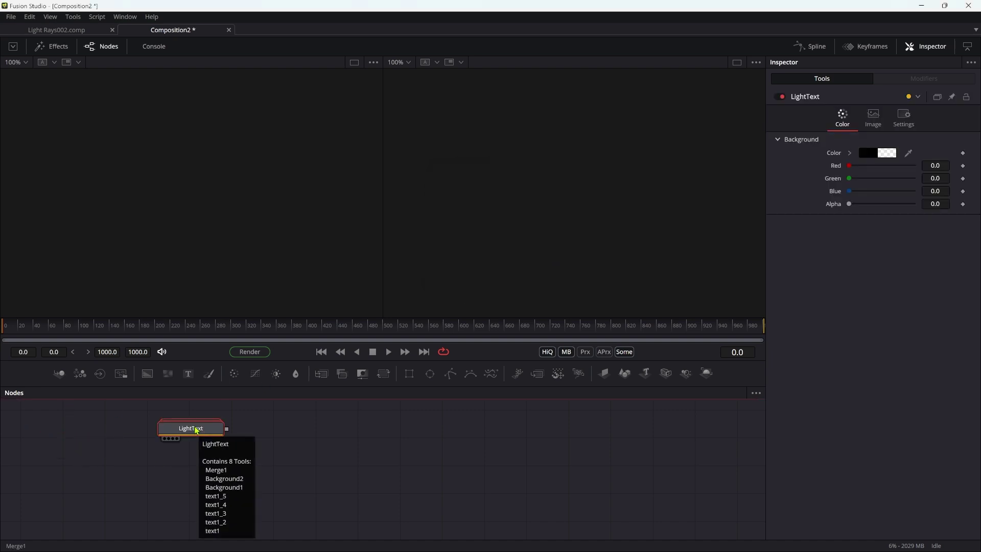
double_click(196, 431)
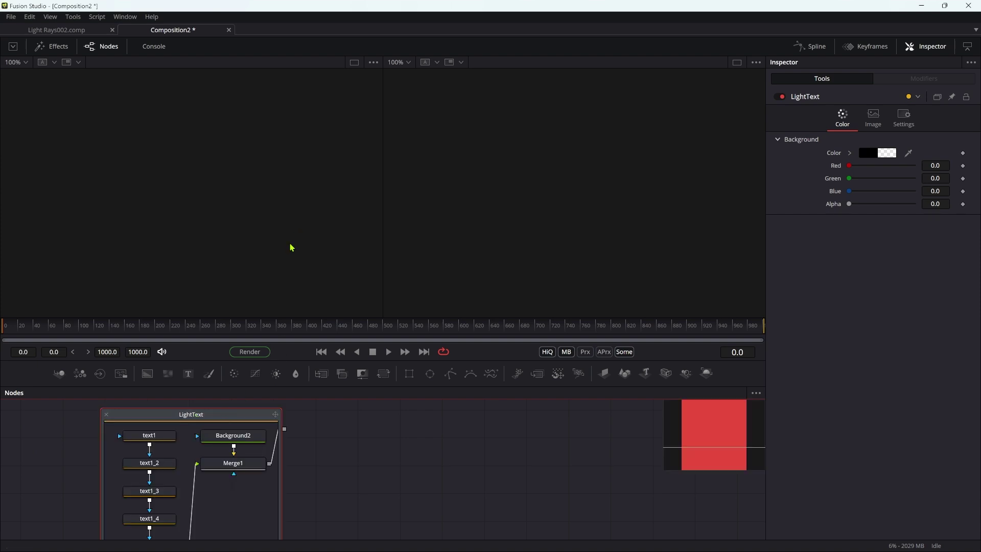
drag(292, 361, 293, 284)
- Show text1 in the first viewer and check which letter each mask from text1 to text1_5 outlines
click(152, 362)
drag(152, 364, 196, 227)
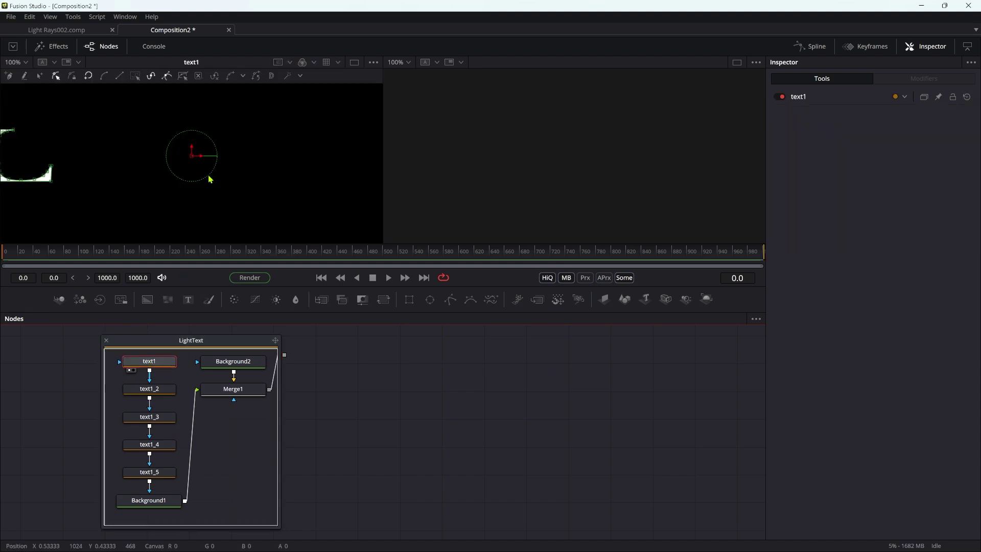
click(152, 391)
click(153, 417)
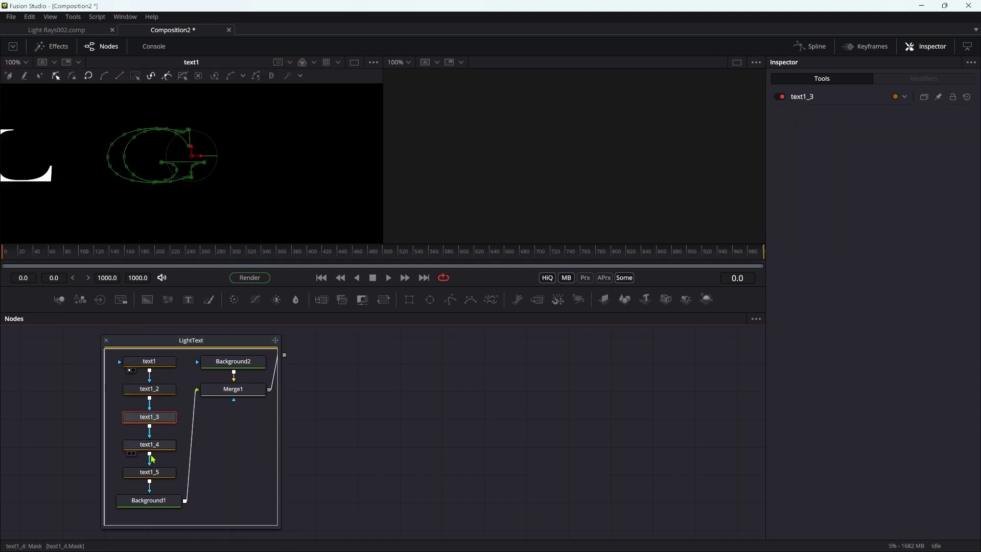
click(153, 445)
click(151, 472)
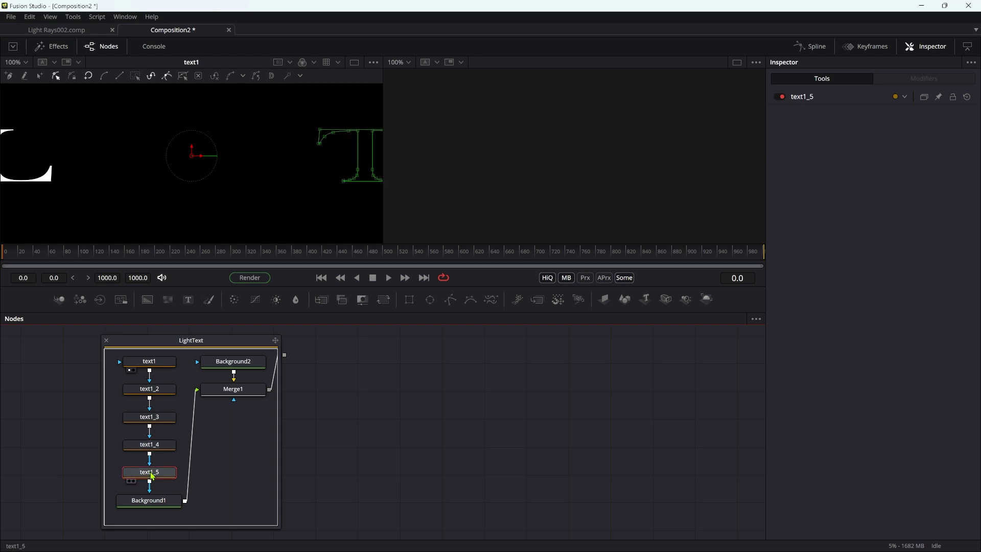
- Rename the five text masks in order after their letters: L, I, G, H and T
click(155, 363)
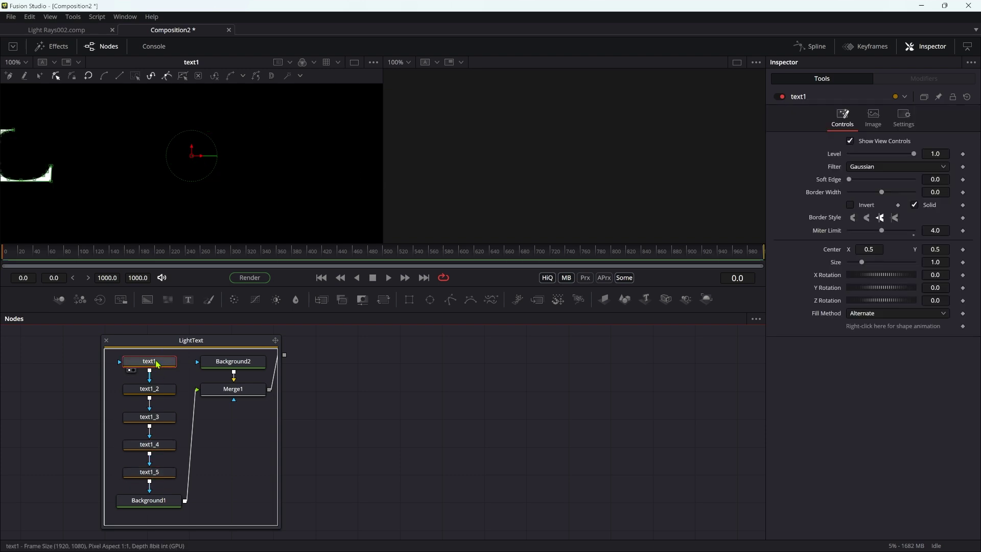
key(F2)
text(L)
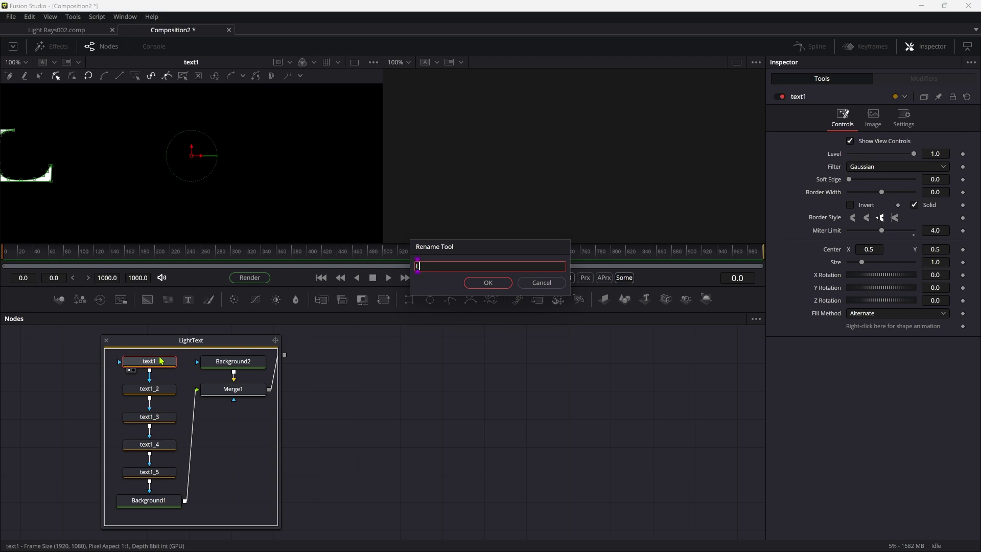
key(Return)
click(150, 391)
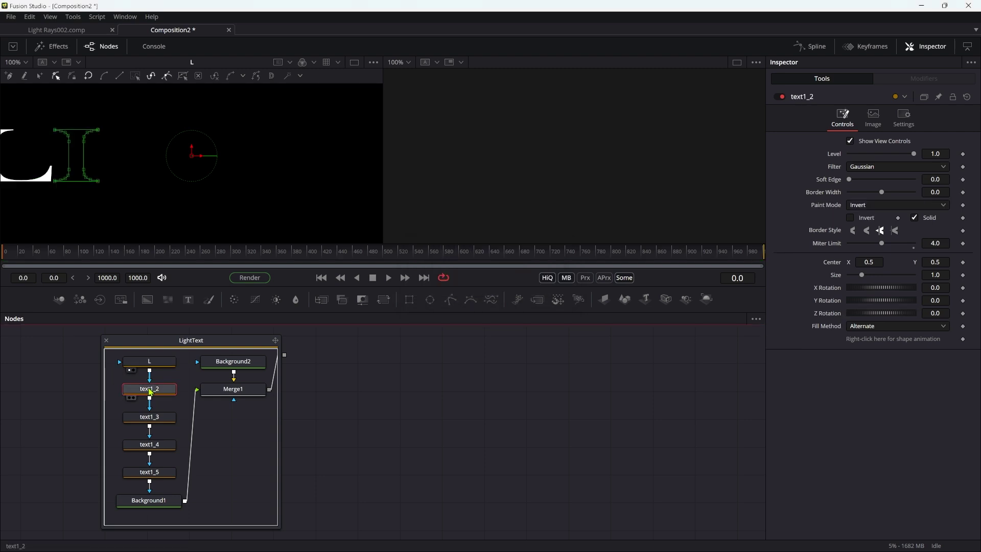
key(F2)
text(I)
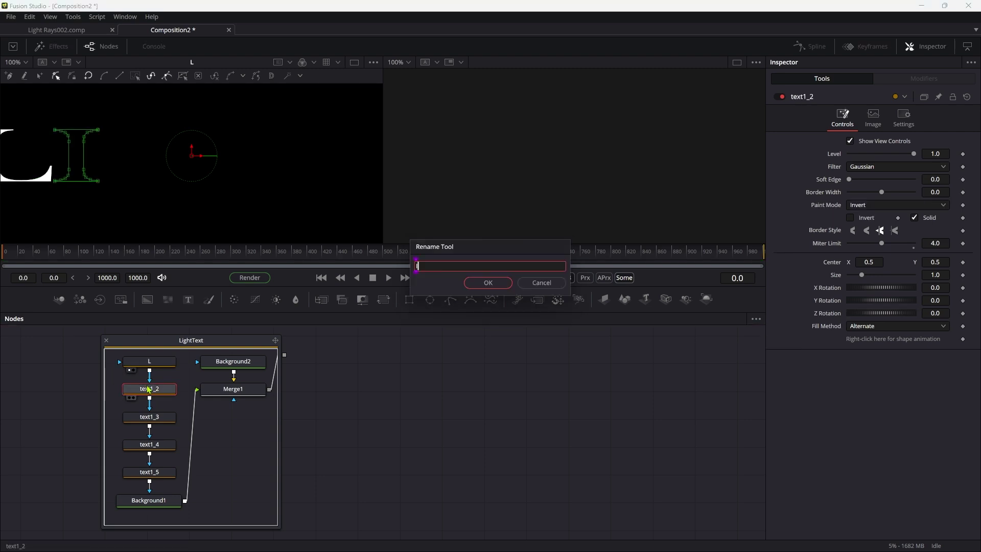
click(488, 283)
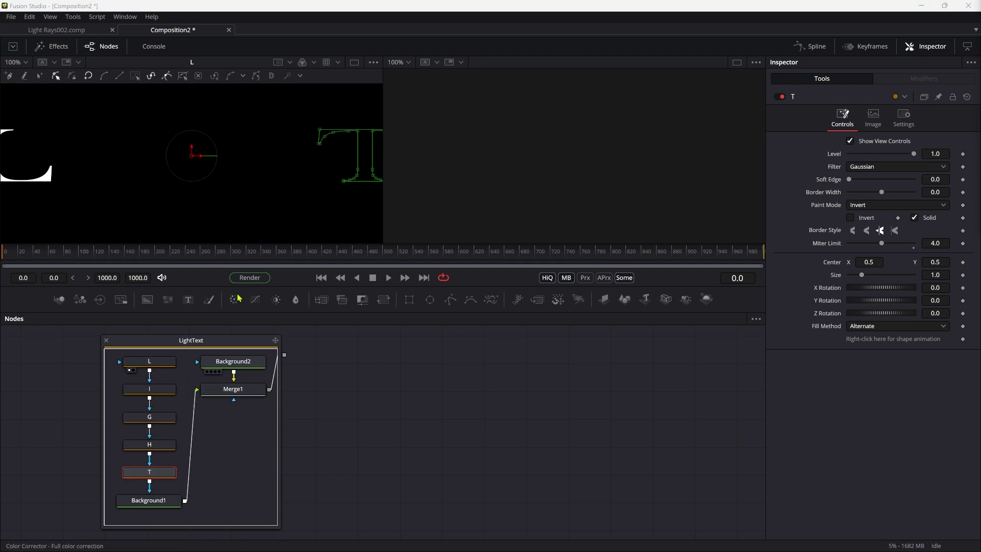
- Fit the image in the viewer and publish the shape animation of masks L and I
key(ctrl+f)
click(155, 362)
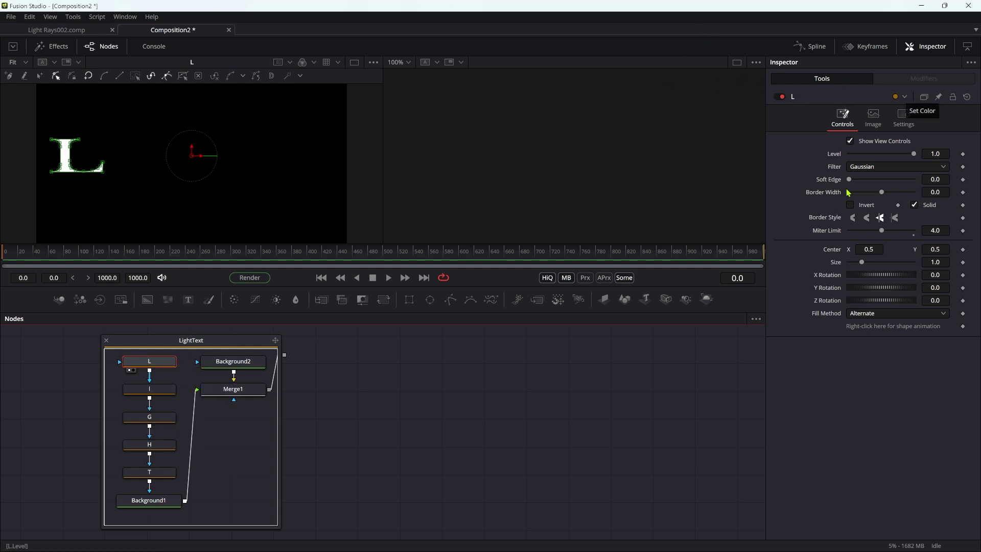
right_click(878, 330)
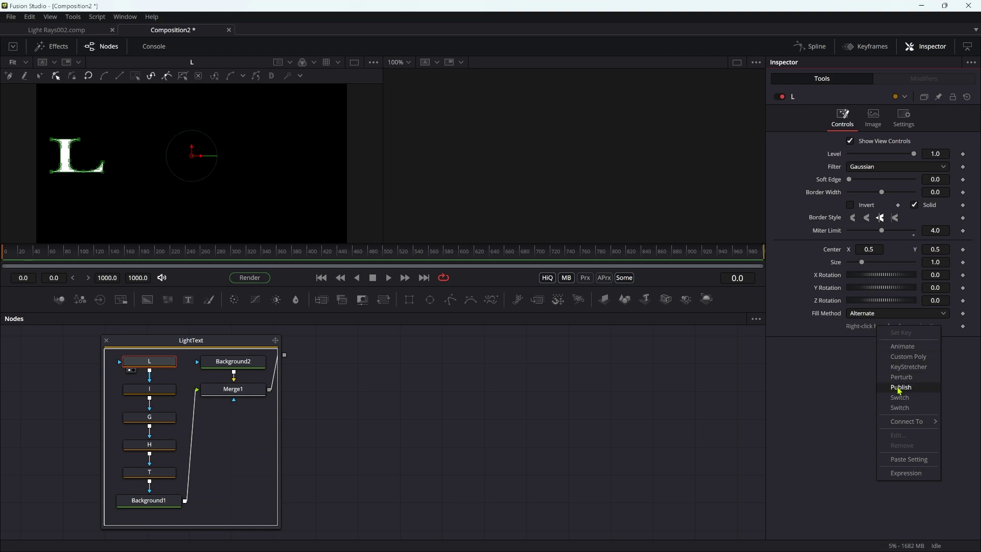
click(900, 388)
click(149, 393)
right_click(873, 340)
click(896, 397)
- Publish the shape animation of masks G, H and T
click(149, 417)
right_click(859, 339)
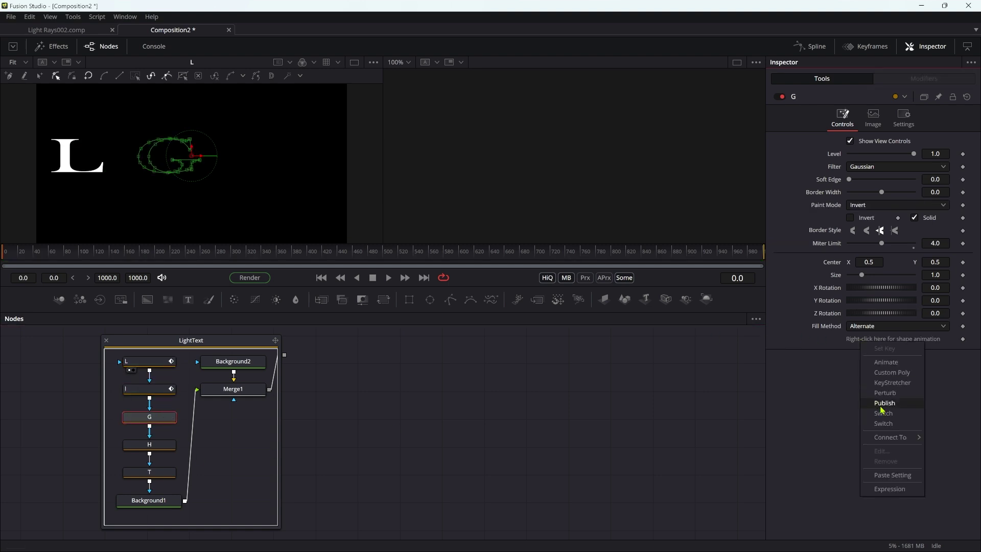
click(884, 398)
click(149, 444)
right_click(863, 340)
click(898, 400)
click(149, 472)
right_click(874, 340)
click(900, 402)
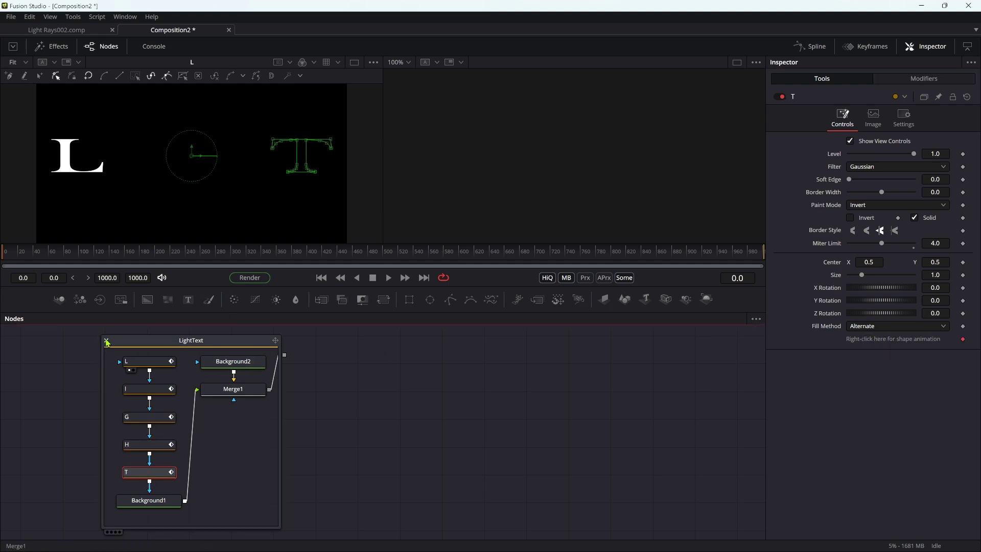
- Collapse the LightText group and move its node aside to free up space
click(107, 342)
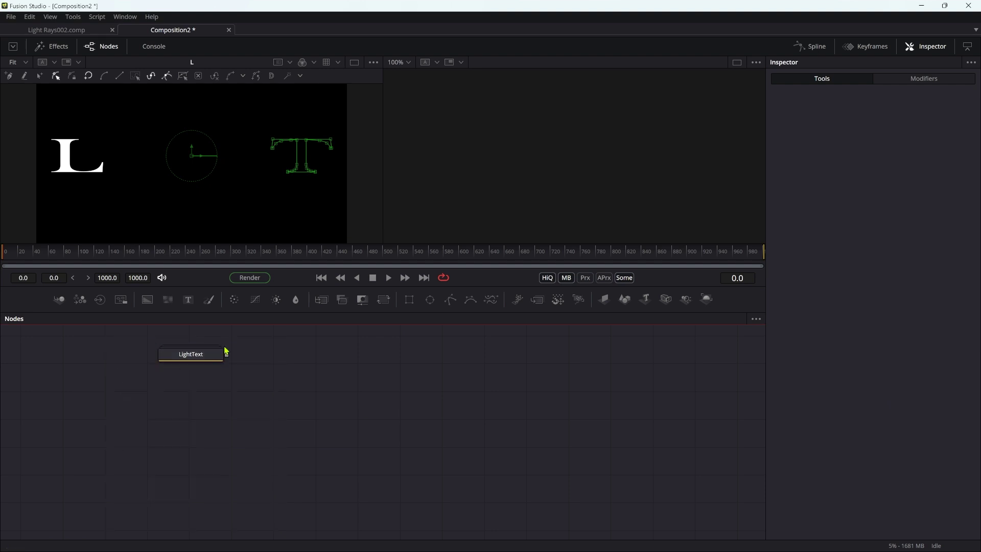
drag(203, 360, 117, 379)
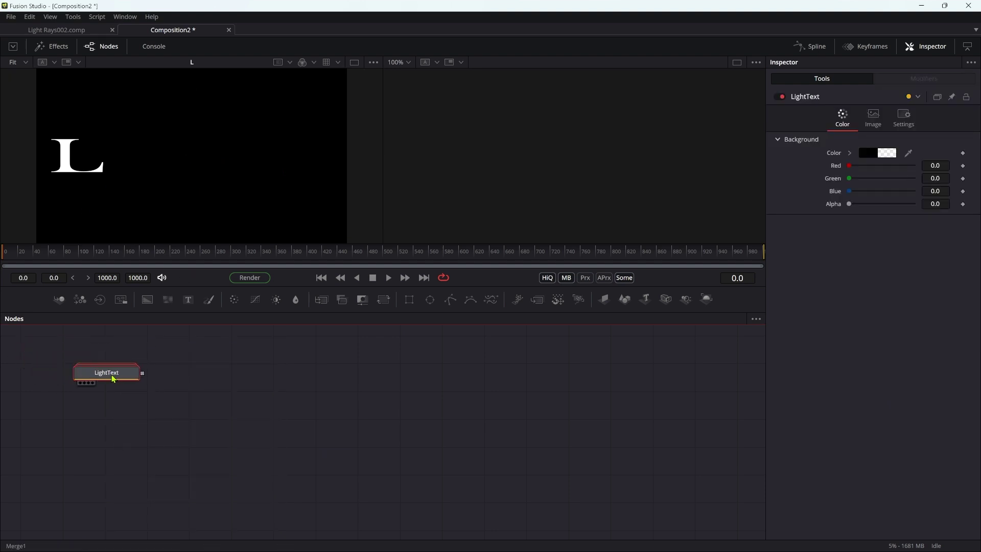
- Add an unconnected sPolygon node beside LightText and show it in the second viewer
click(323, 399)
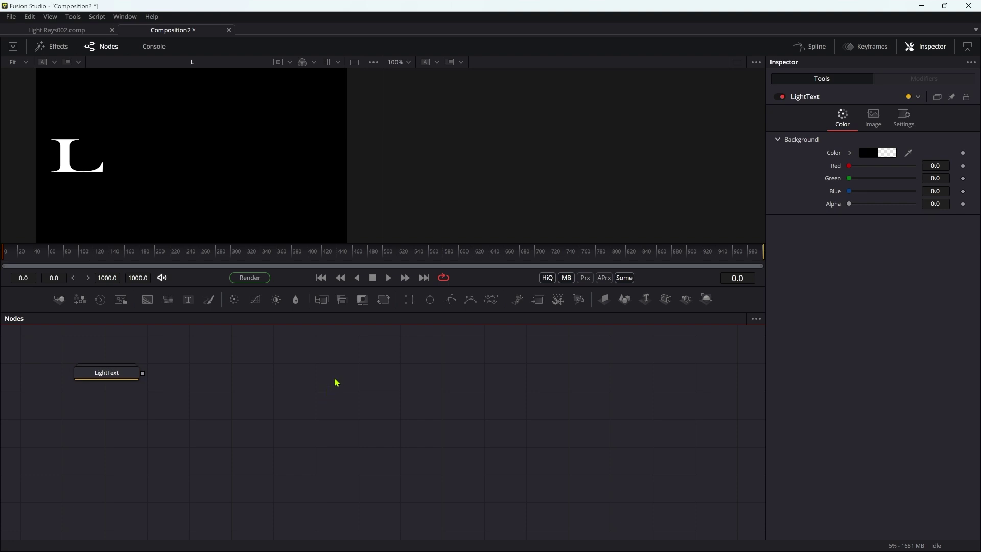
key(shift+space)
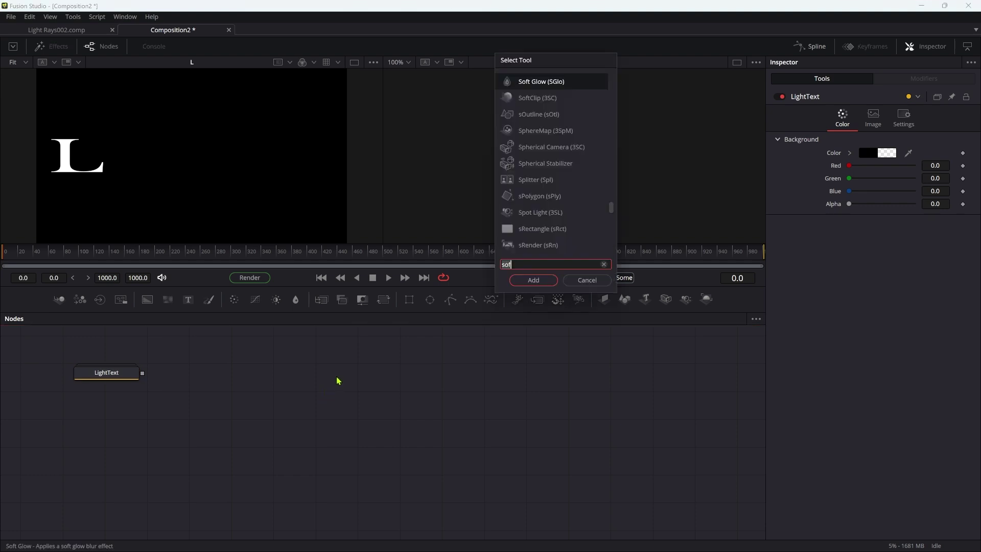
text(sopo)
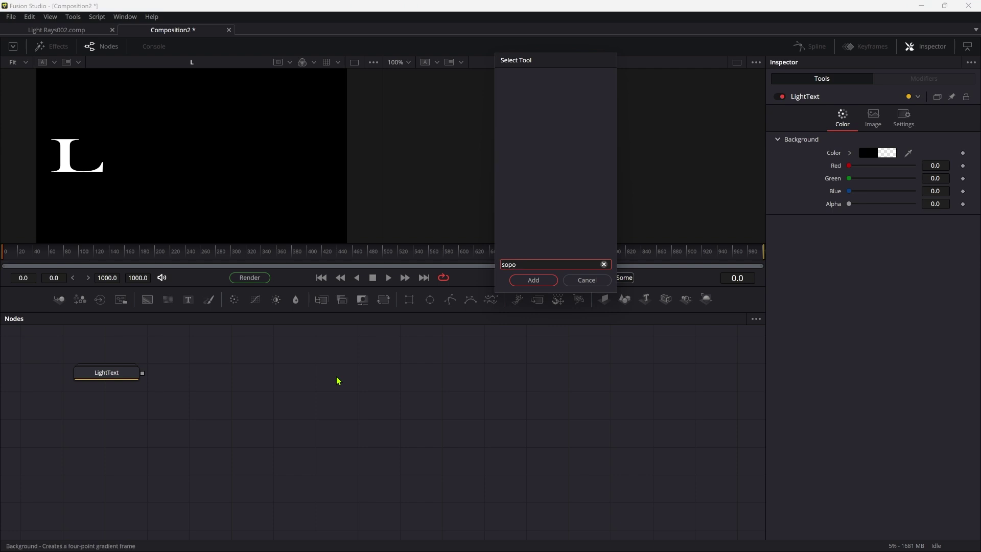
key(BackSpace)
key(BackSpace)
key(BackSpace)
text(po)
click(544, 280)
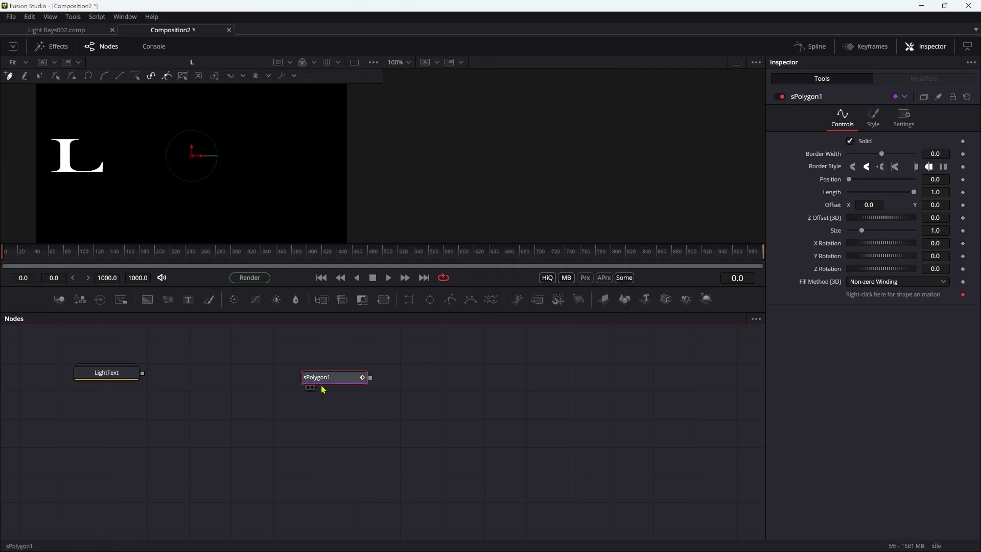
drag(321, 386, 532, 165)
- Remove sPolygon1's own polyline and connect its shape animation to the published polyline of mask L
right_click(898, 297)
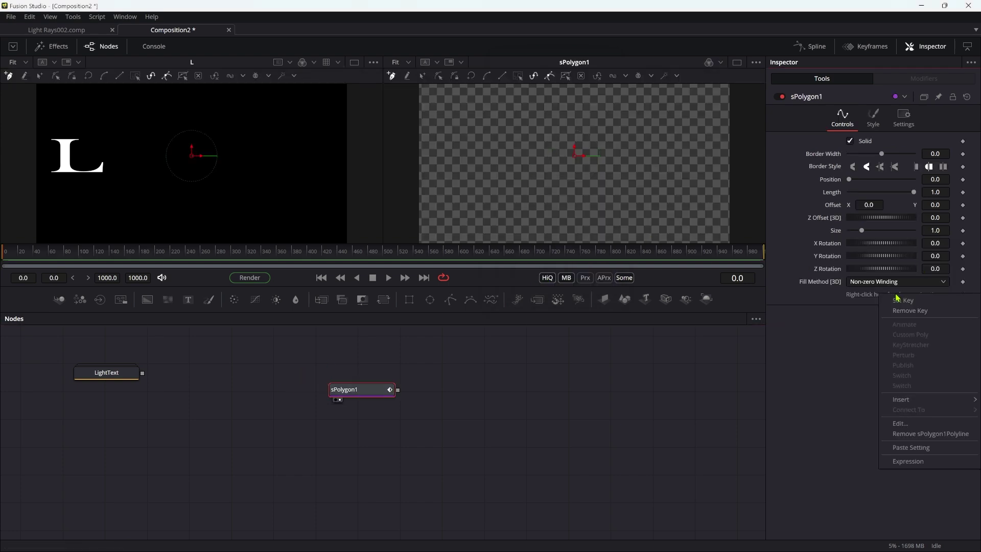
click(909, 434)
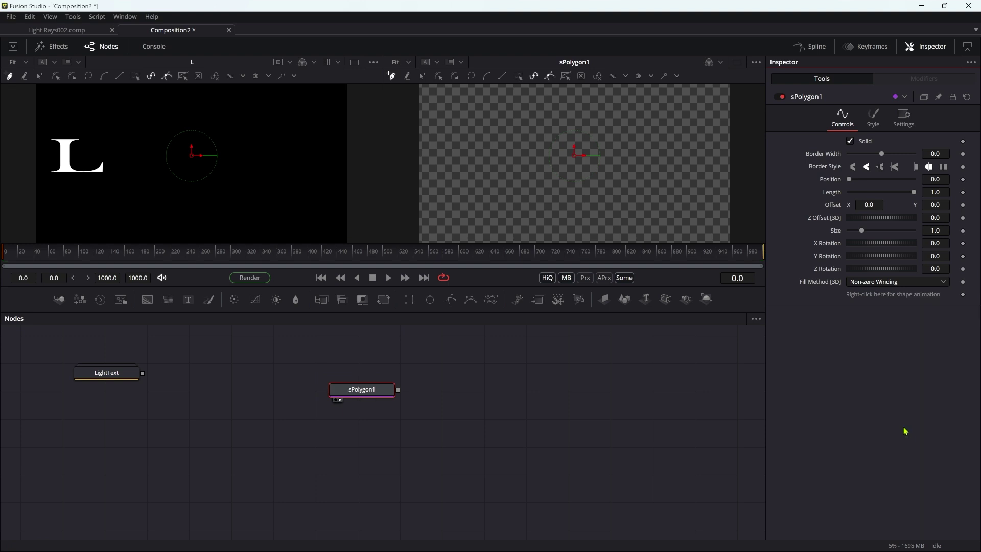
right_click(879, 299)
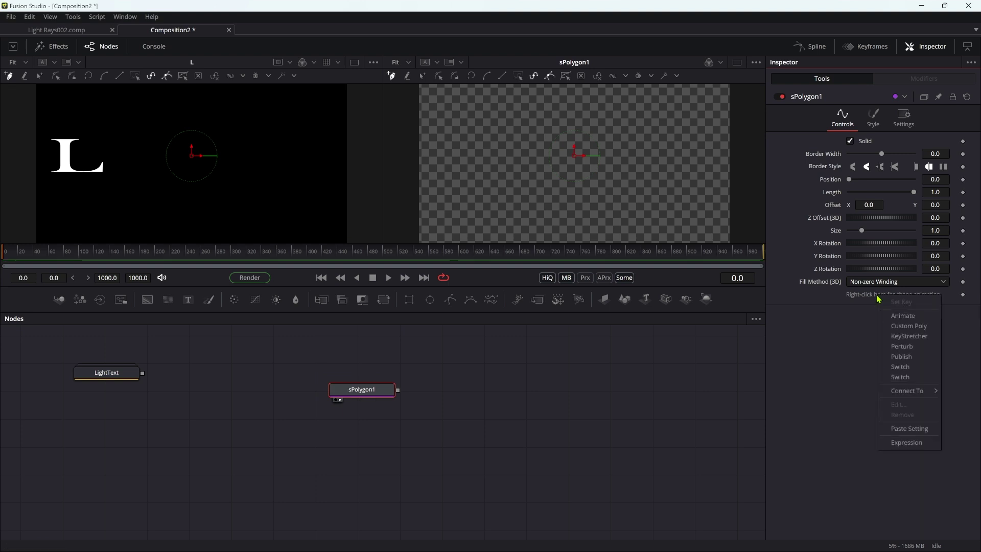
mouse_move(901, 395)
mouse_move(863, 421)
click(898, 422)
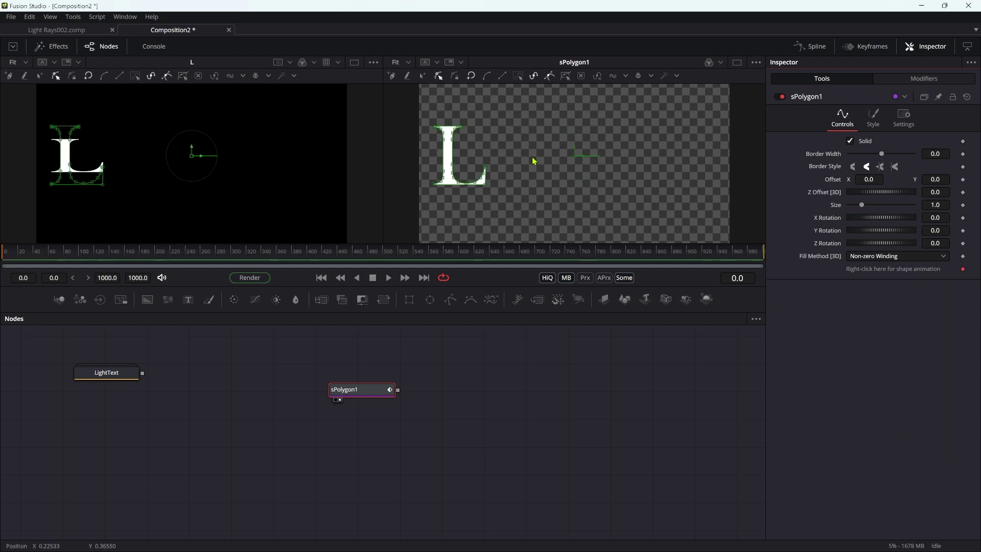
- Rename the sPolygon1 node LShape and reposition it in the node graph
click(369, 394)
key(F2)
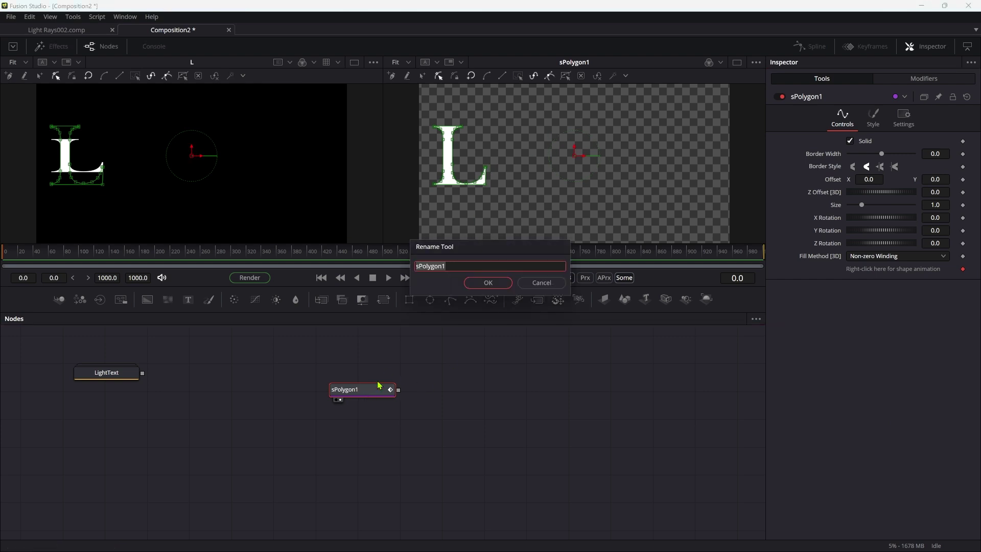
text(LShape)
key(Return)
drag(384, 397, 384, 366)
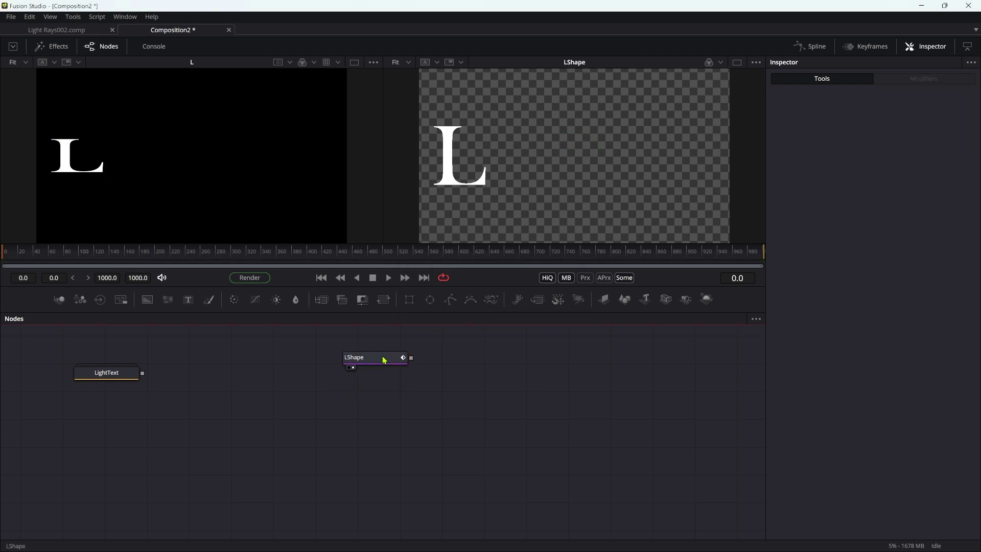
drag(381, 360, 364, 365)
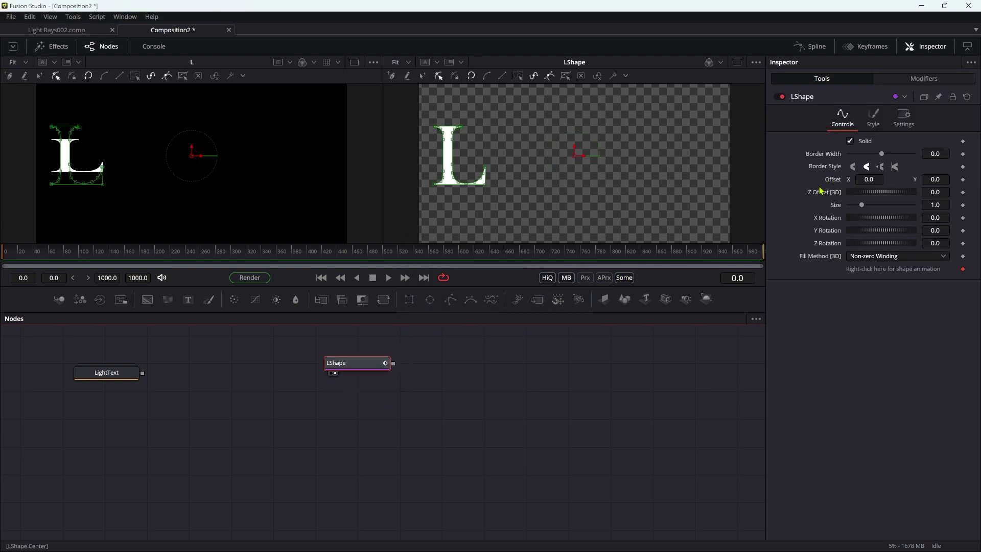
- Turn off the Solid fill of LShape and set its border width to 0.005
click(851, 142)
click(943, 153)
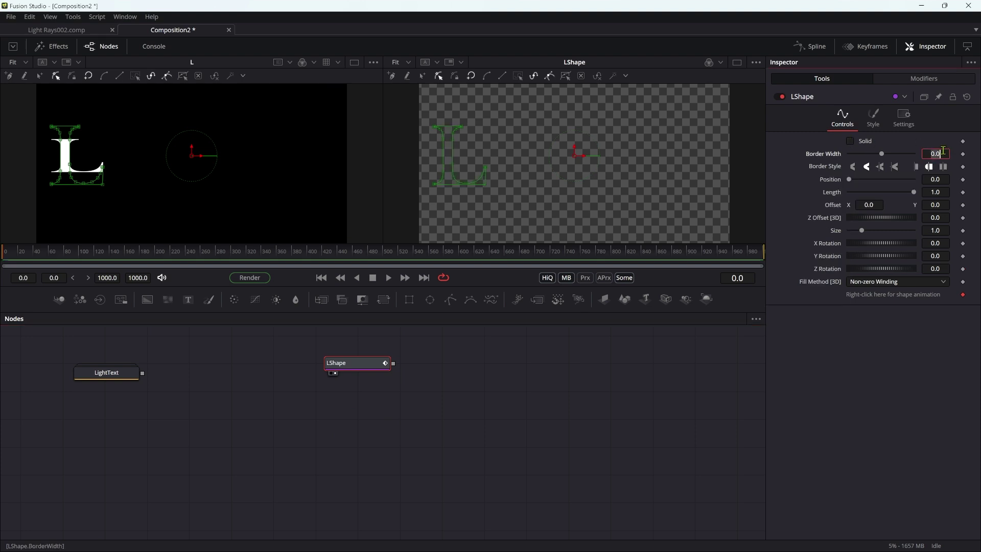
text(0.005)
key(Tab)
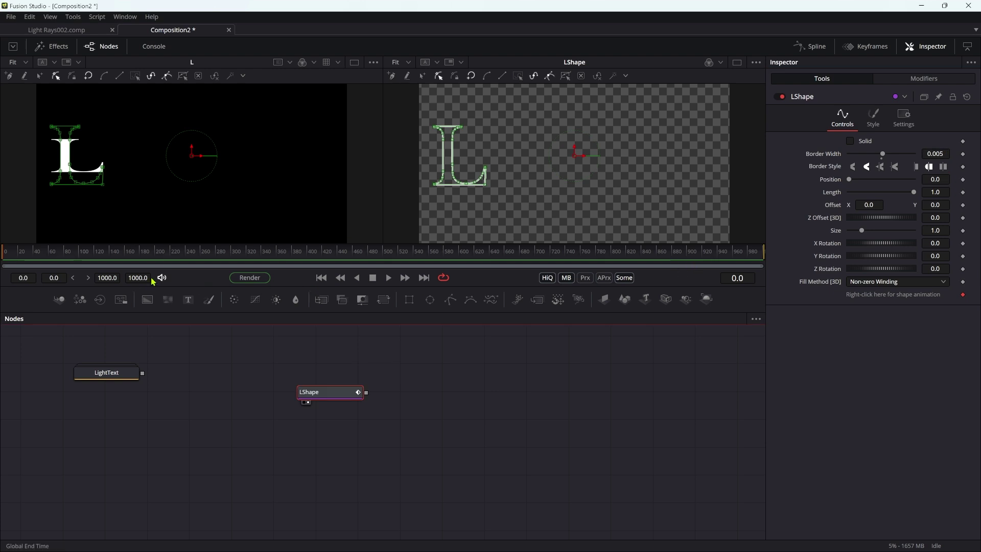
- Set the composition's global end time to frame 240
click(147, 278)
text(240)
key(Return)
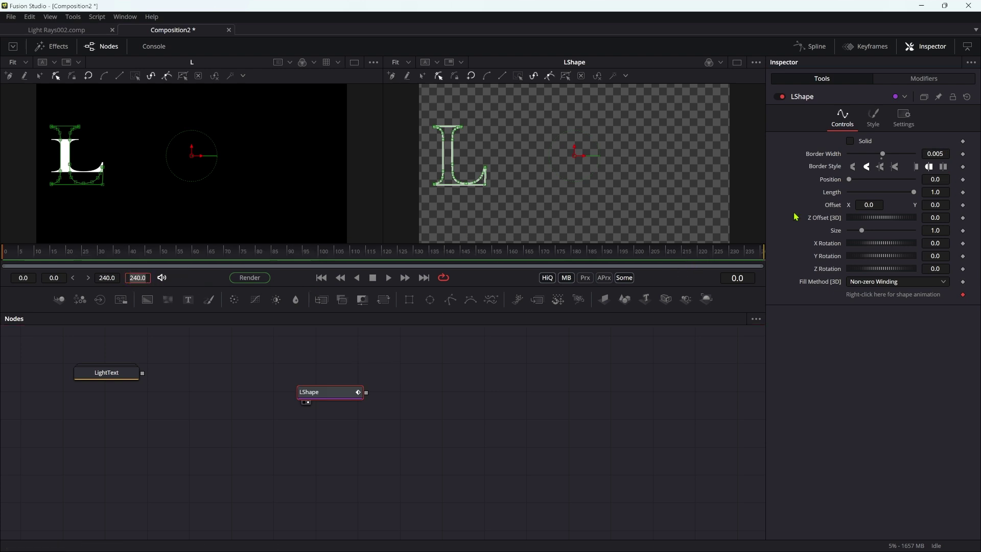
- Keyframe LShape's Length from 0.0 at frame 0 to 1.0 at frame 120, and scrub to preview the write-on
mouse_move(914, 192)
mouse_down()
mouse_move(792, 211)
mouse_move(914, 203)
mouse_move(792, 219)
mouse_move(867, 212)
mouse_move(917, 193)
mouse_up()
click(963, 193)
drag(913, 194, 772, 202)
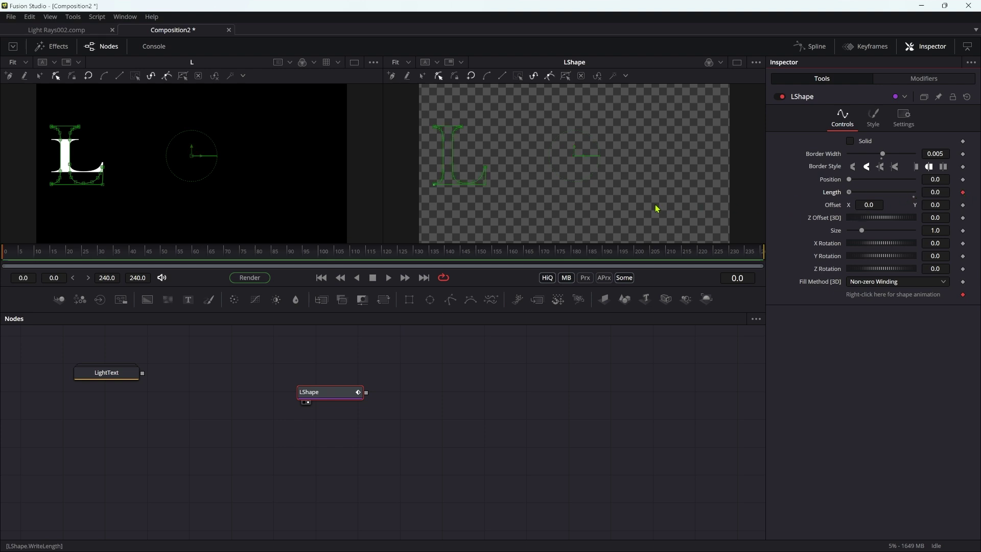
click(745, 277)
text(120)
key(Return)
drag(849, 193, 916, 192)
drag(22, 257, 205, 261)
- Duplicate the LShape node below the original and rename the copy IShape
drag(321, 394, 328, 363)
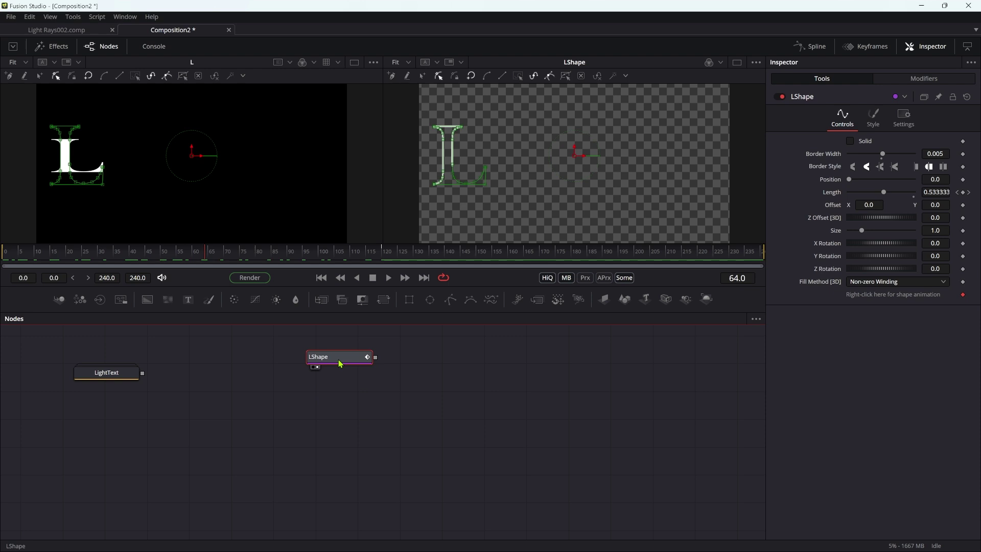
drag(340, 364, 345, 351)
key(ctrl+v)
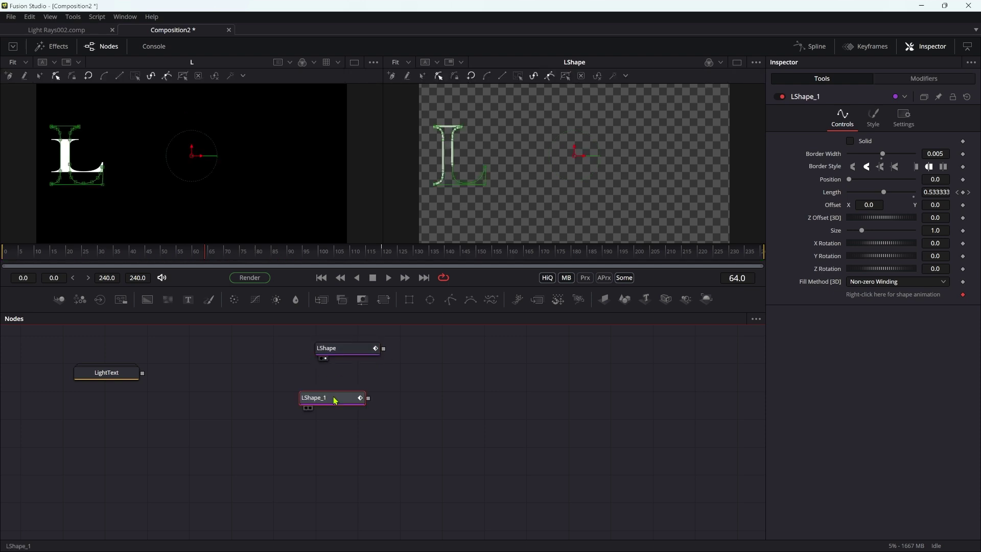
key(F2)
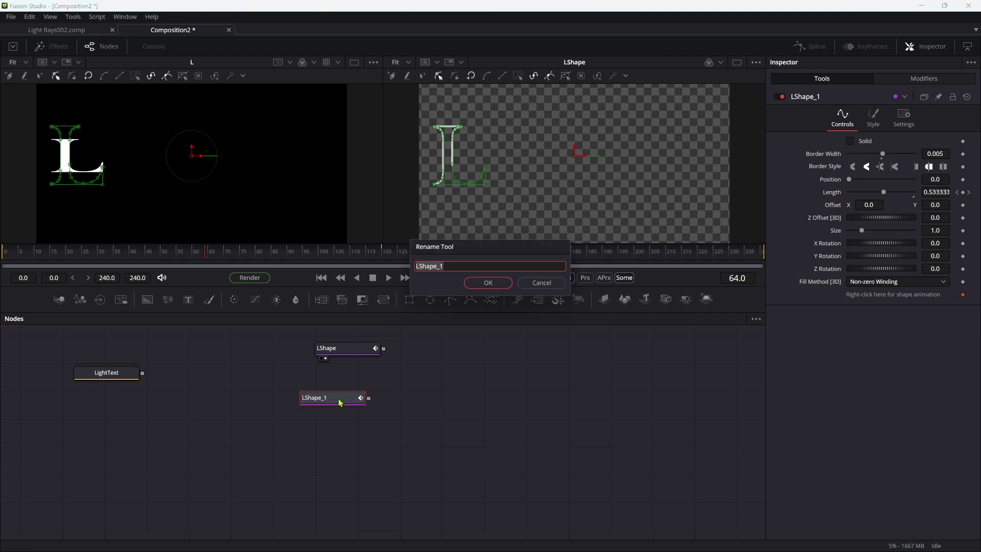
text(lShape)
key(Return)
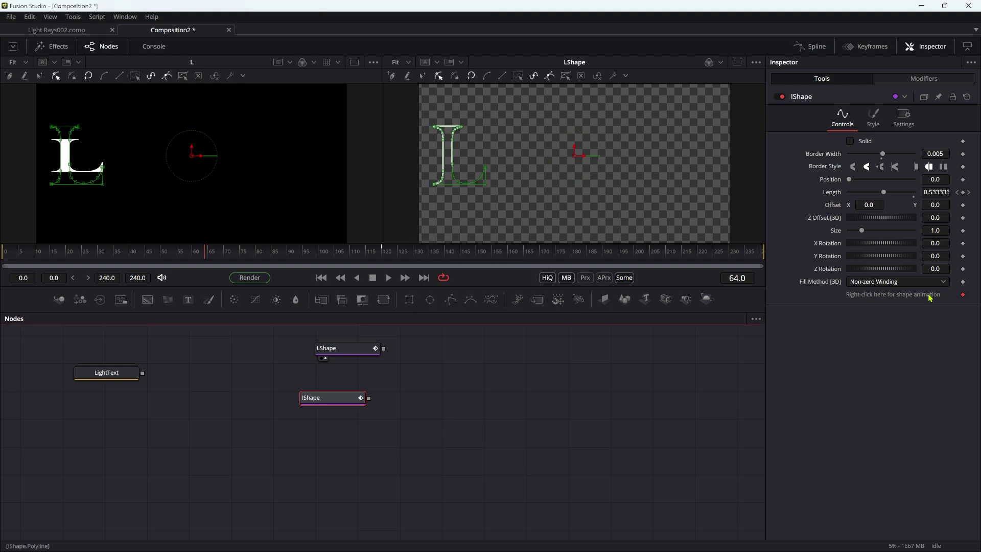
- Remove the published polyline from IShape's shape animation and connect it to the I mask's polyline instead
right_click(882, 300)
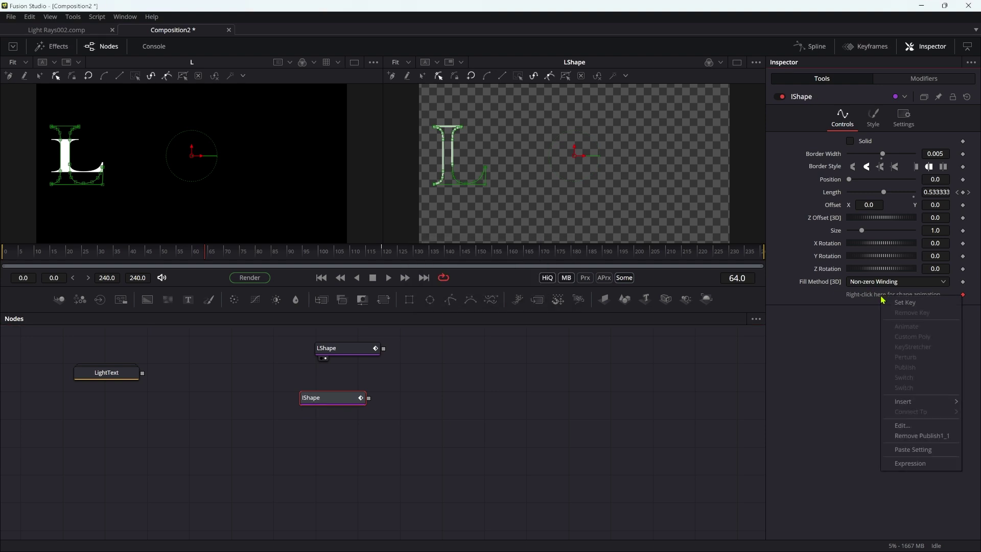
click(920, 435)
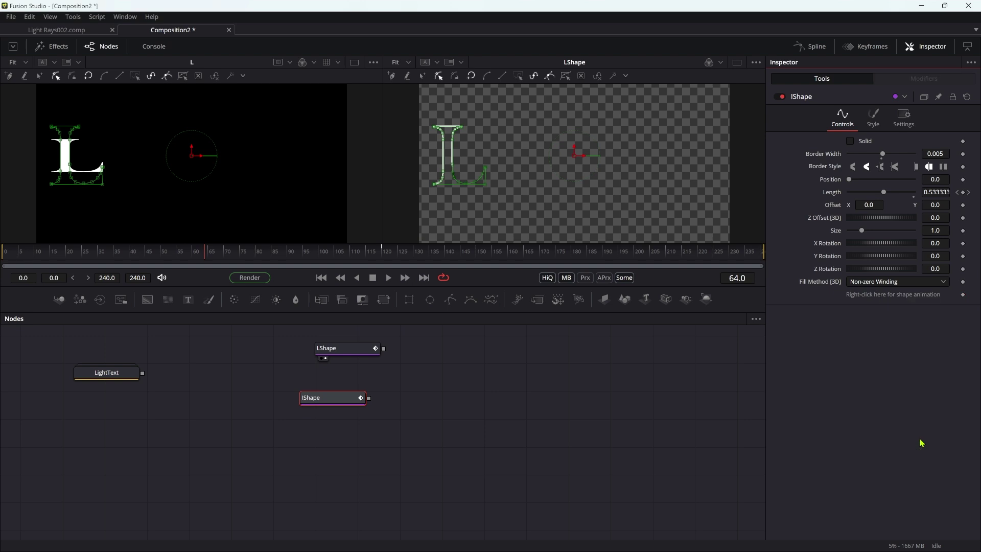
right_click(892, 297)
mouse_move(899, 389)
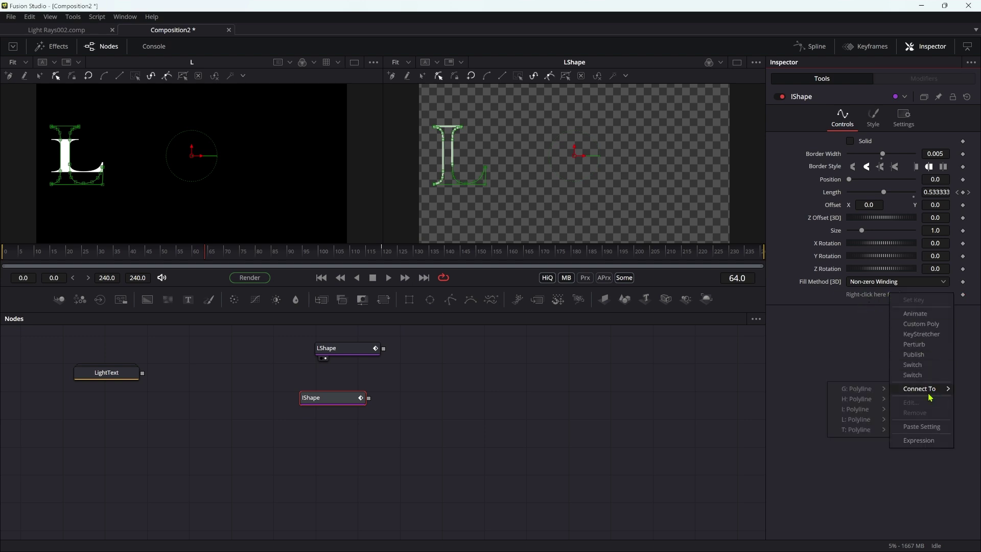
mouse_move(855, 409)
click(912, 412)
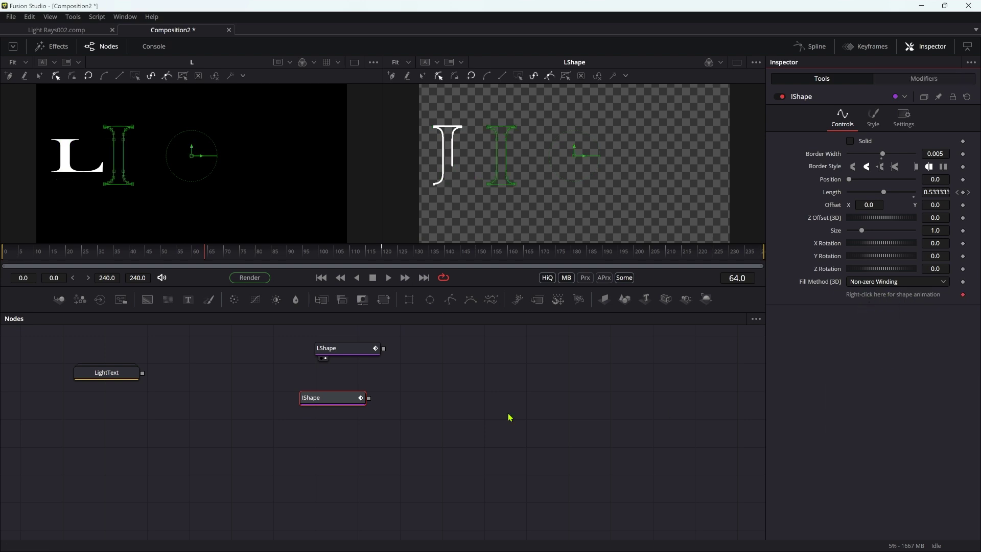
- Add an sMerge node after LShape, connect IShape into it, and show the merge in the second viewer
drag(311, 397, 324, 397)
click(357, 349)
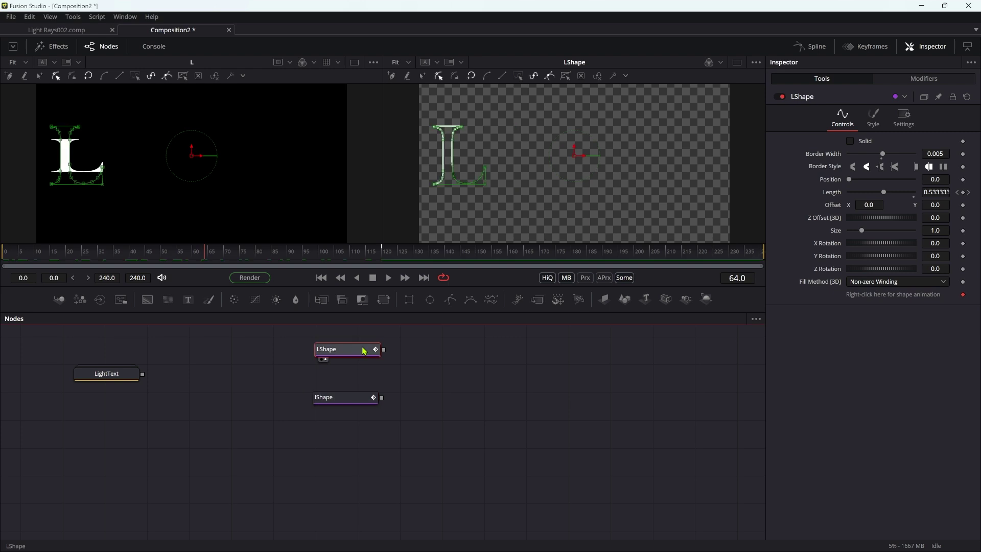
key(shift+space)
text(sm)
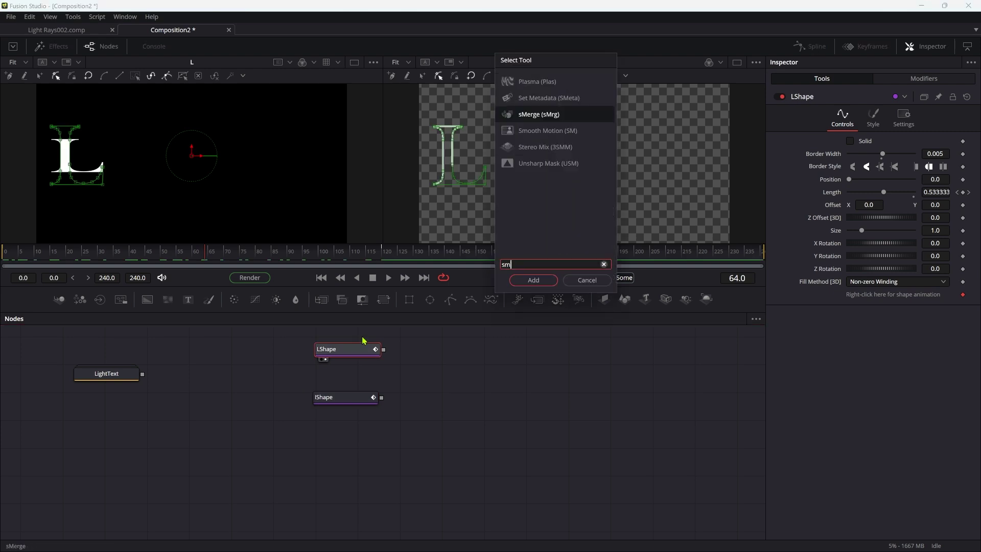
key(Return)
drag(381, 397, 432, 360)
key(2)
mouse_move(353, 401)
mouse_down()
mouse_move(358, 375)
mouse_move(357, 389)
mouse_up()
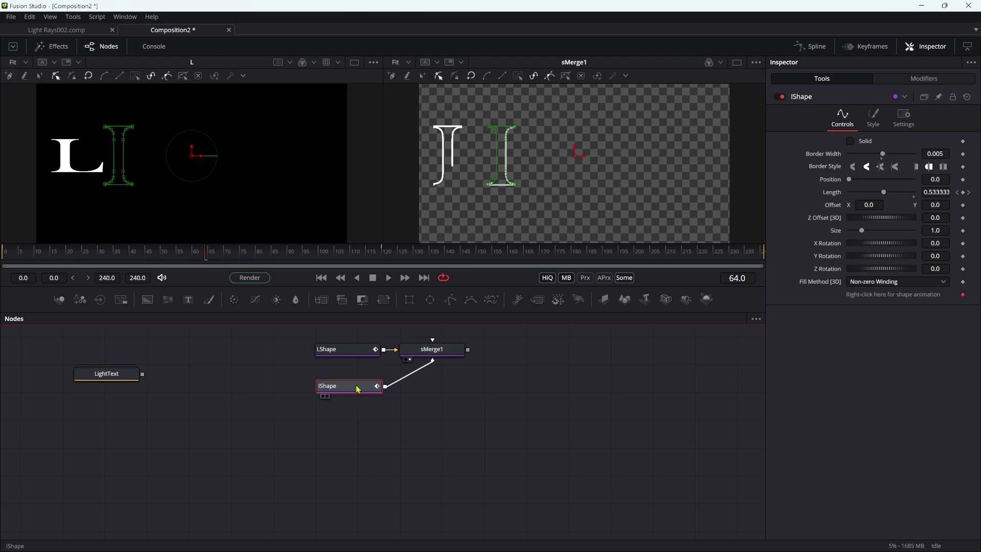
- Paste another shape copy as GShape, link its shape animation to the G polyline, and connect it into sMerge1
click(358, 435)
key(ctrl+v)
key(F2)
text(GShape)
key(Return)
right_click(908, 296)
click(869, 416)
drag(388, 430, 432, 359)
- Paste another shape copy, rename it HShape, and link its shape animation to the H polyline
click(373, 463)
key(ctrl+v)
key(F2)
text(HShape)
key(Return)
right_click(901, 296)
click(869, 426)
- Connect TShape, driven by the T mask's polyline, into sMerge1 and scrub the timeline to frame 127
right_click(891, 296)
mouse_move(908, 393)
click(870, 433)
drag(400, 514, 433, 355)
drag(362, 515, 349, 487)
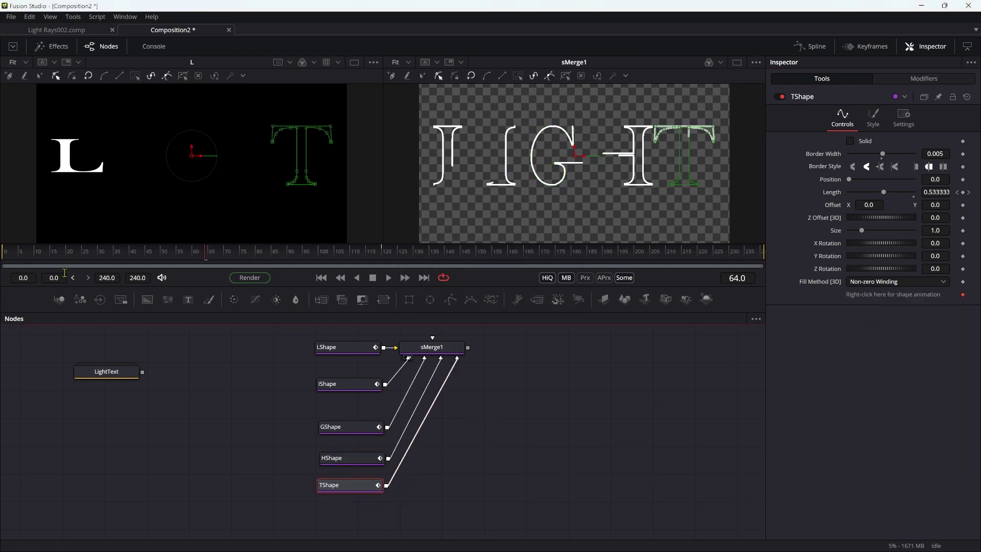
drag(31, 254, 403, 252)
- Add an Extrude 3D node after sMerge1 and set its extrusion depth to 0.001
drag(433, 350, 470, 348)
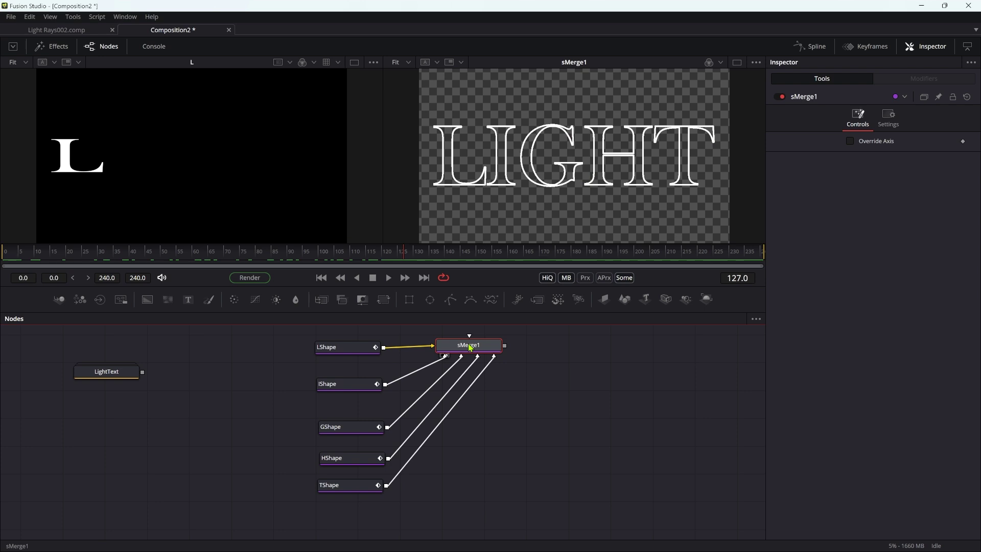
key(shift+space)
text(x)
key(BackSpace)
text(ext)
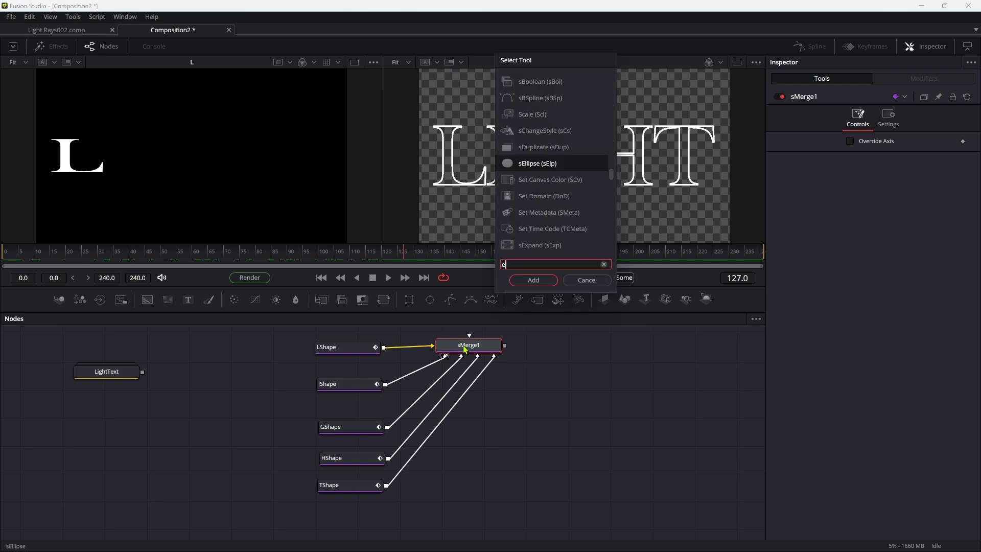
key(Return)
click(945, 153)
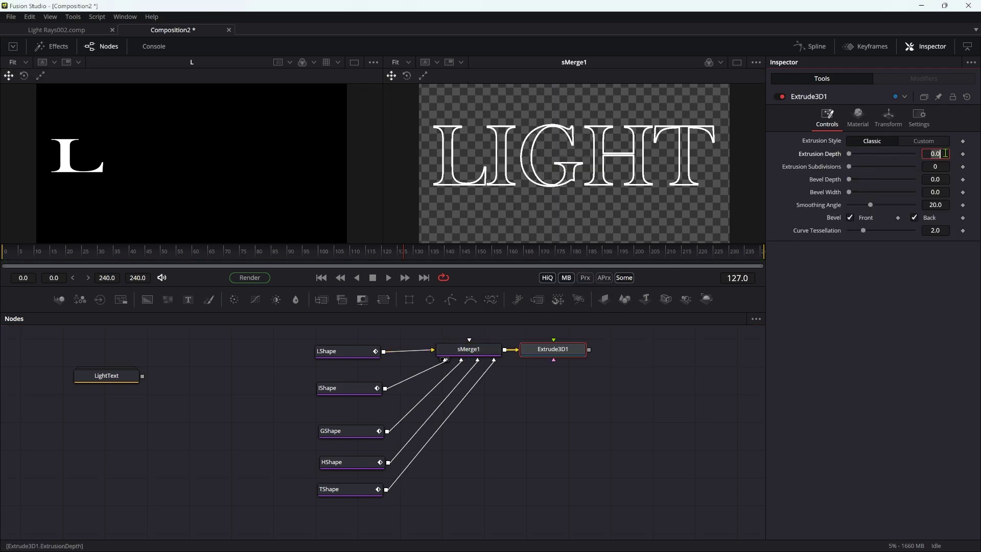
key(Return)
- Show Extrude3D1 in the second viewer and set its X rotation to -90
click(562, 349)
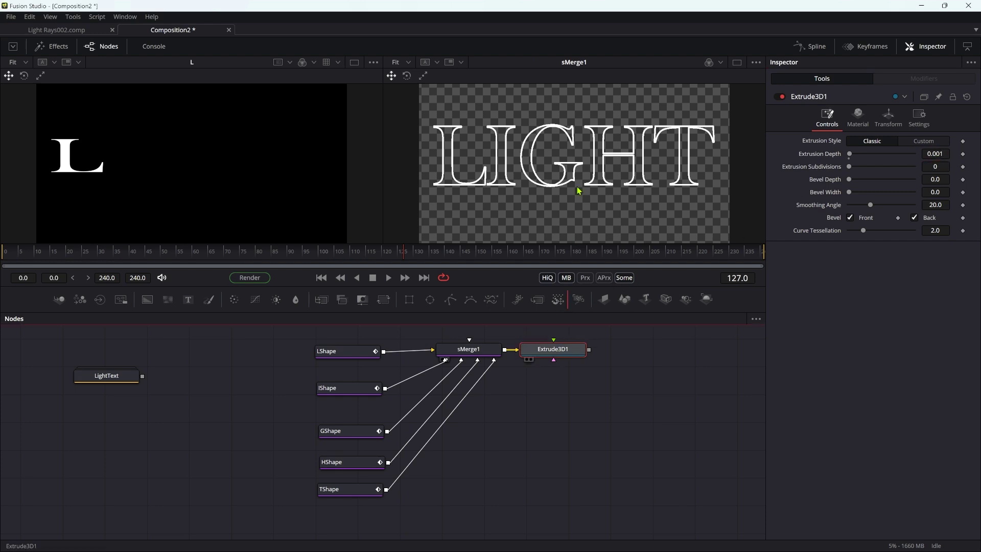
key(2)
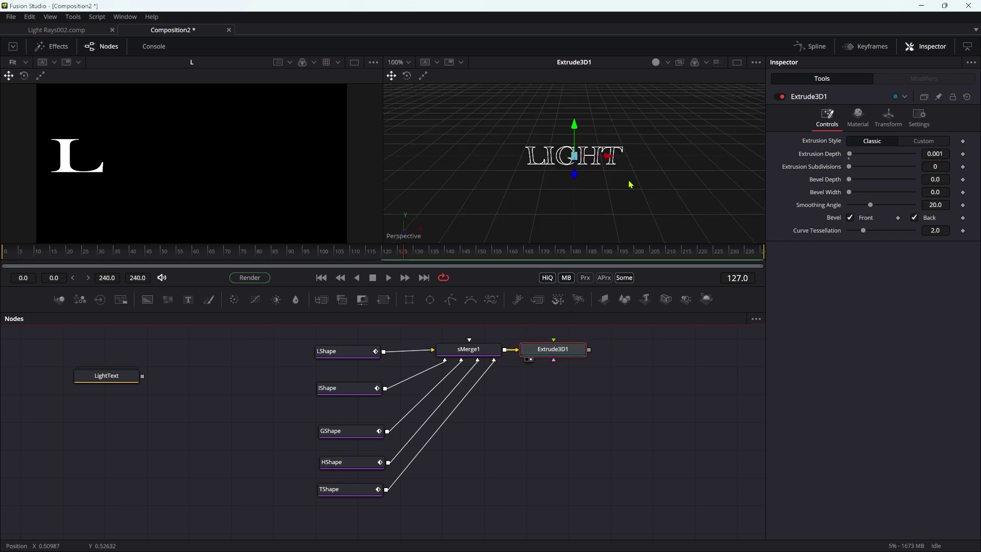
click(888, 117)
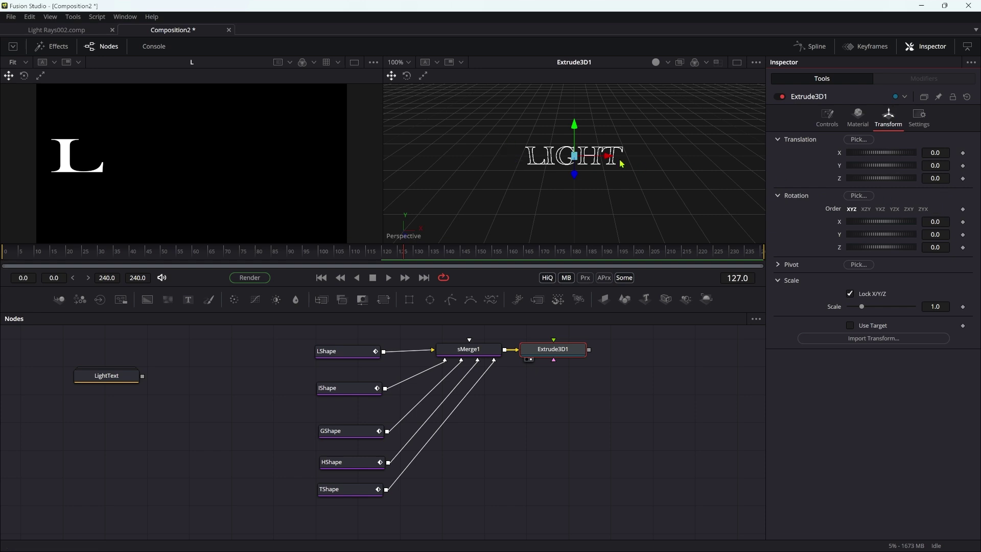
click(949, 223)
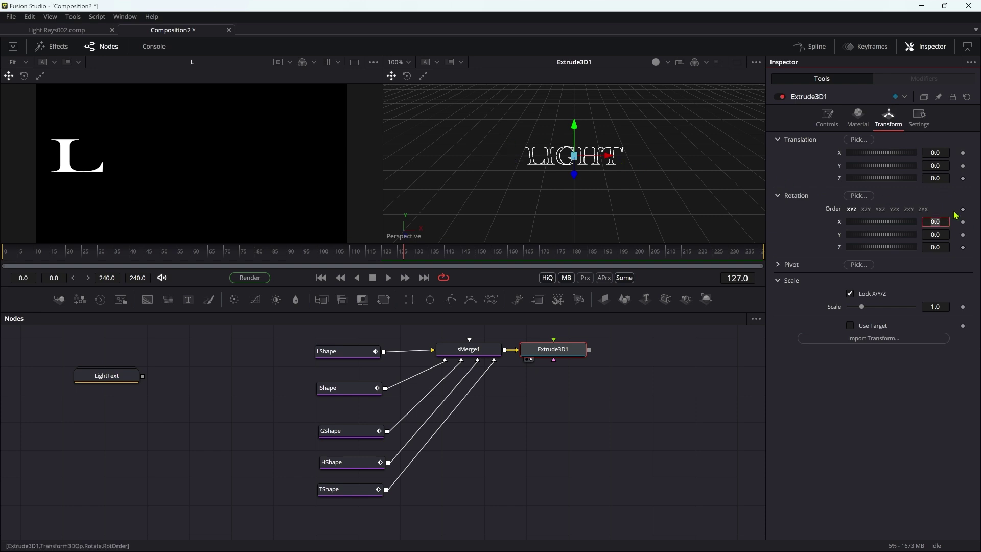
key(Tab)
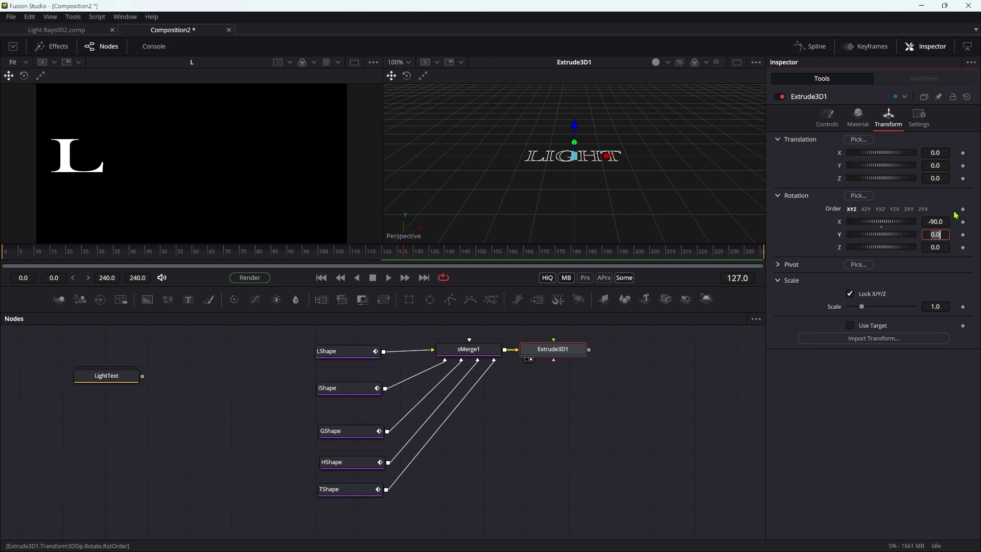
click(590, 412)
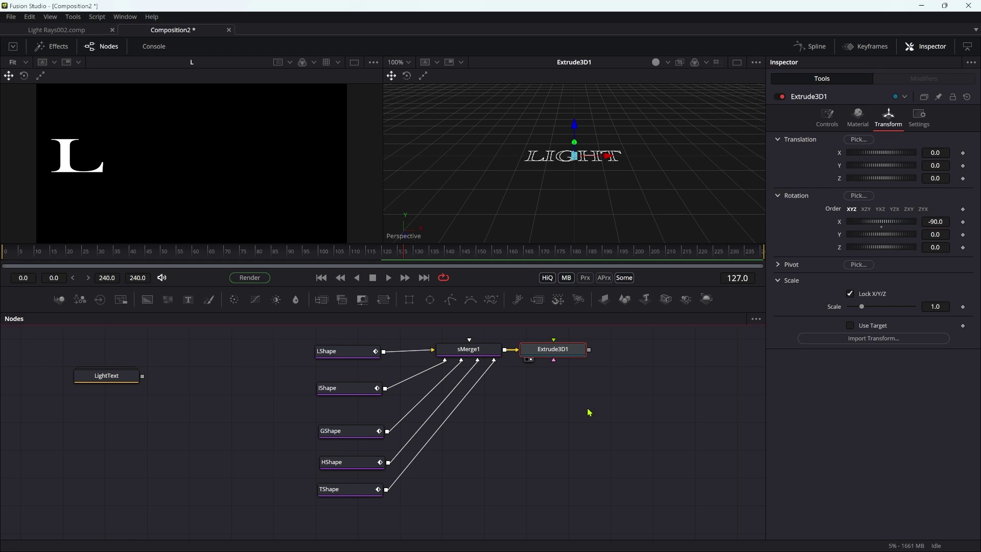
- Add a Shape 3D plane and combine it with Extrude3D1 through a Merge 3D node shown in the viewer
key(shift+space)
text(extr)
key(BackSpace)
key(BackSpace)
key(BackSpace)
key(BackSpace)
text(sh)
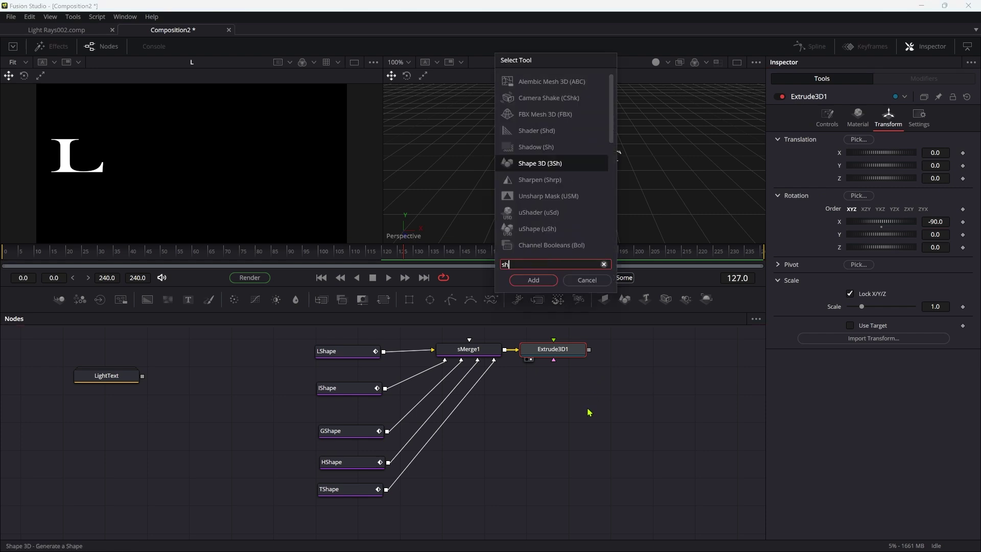
key(Return)
drag(552, 515, 660, 349)
drag(353, 516, 601, 415)
click(610, 403)
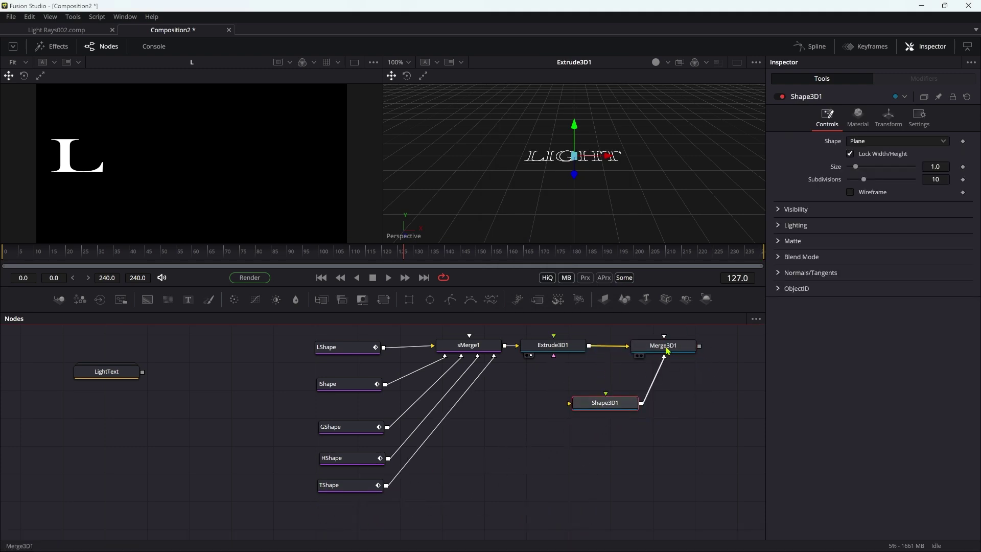
- Lay the Shape3D1 plane flat by setting its X rotation to -90
click(890, 115)
click(943, 220)
text(-90)
key(Tab)
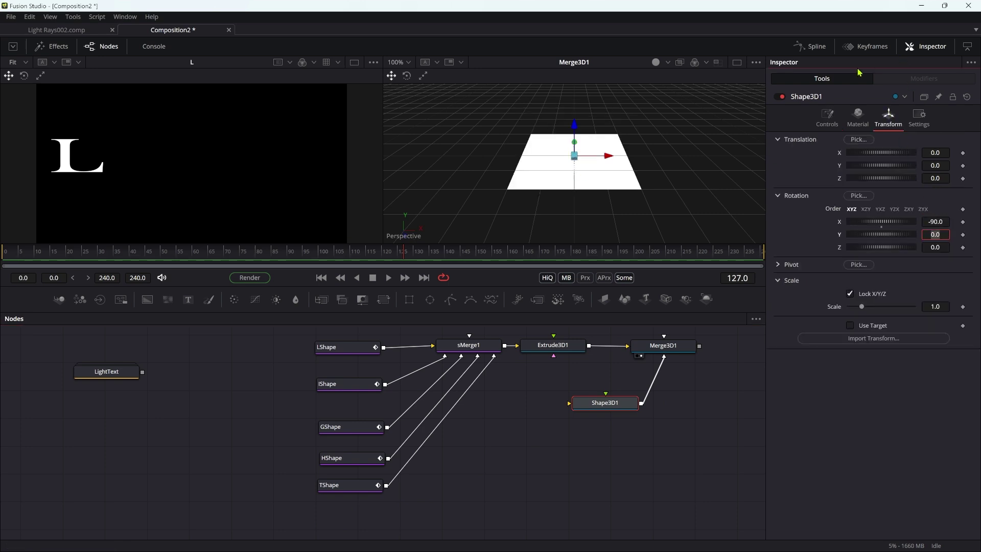
- Change the plane's diffuse material color to dark grey, about 0.26 in red, green and blue
click(858, 116)
click(882, 155)
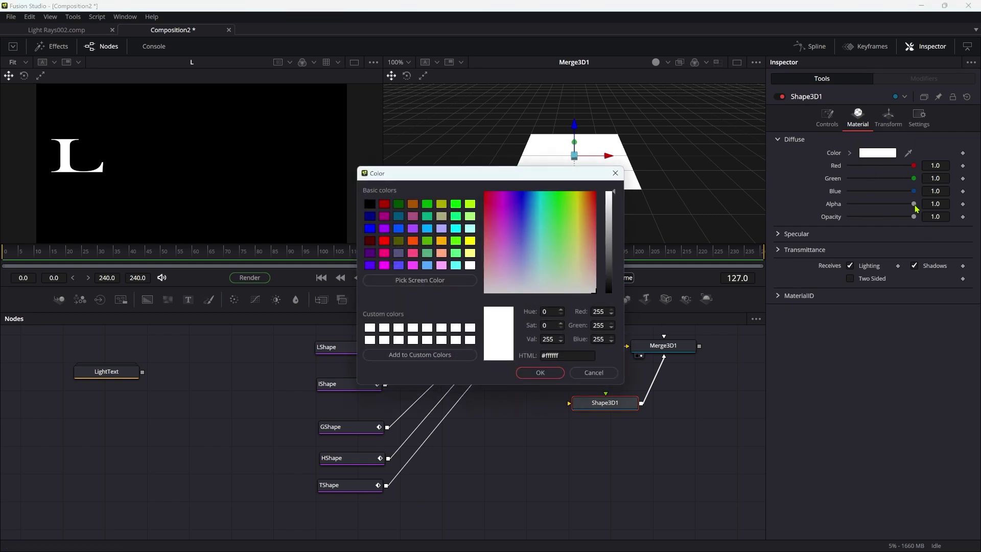
drag(616, 195, 618, 270)
click(540, 373)
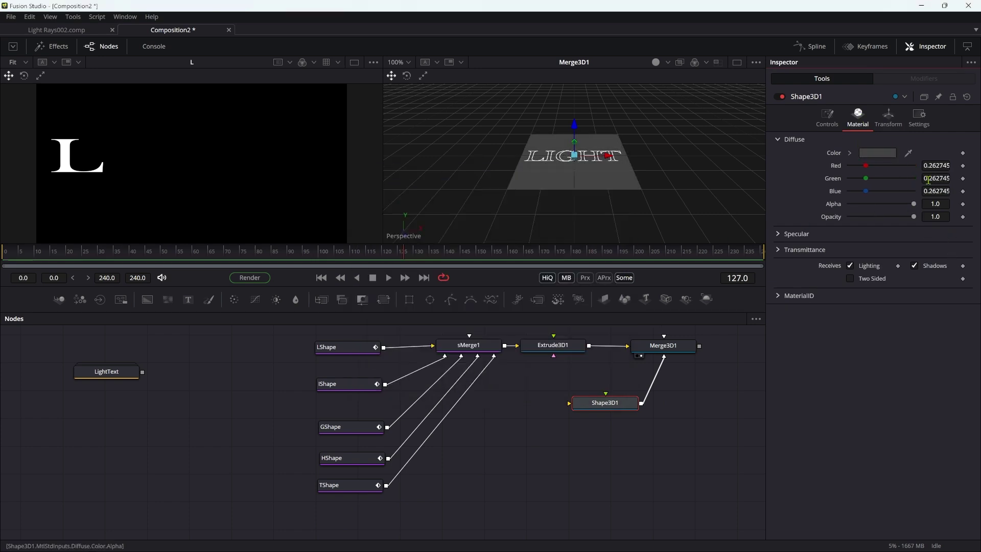
- Set the plane's size to 4 and switch from the dual viewer to a single viewer
click(824, 118)
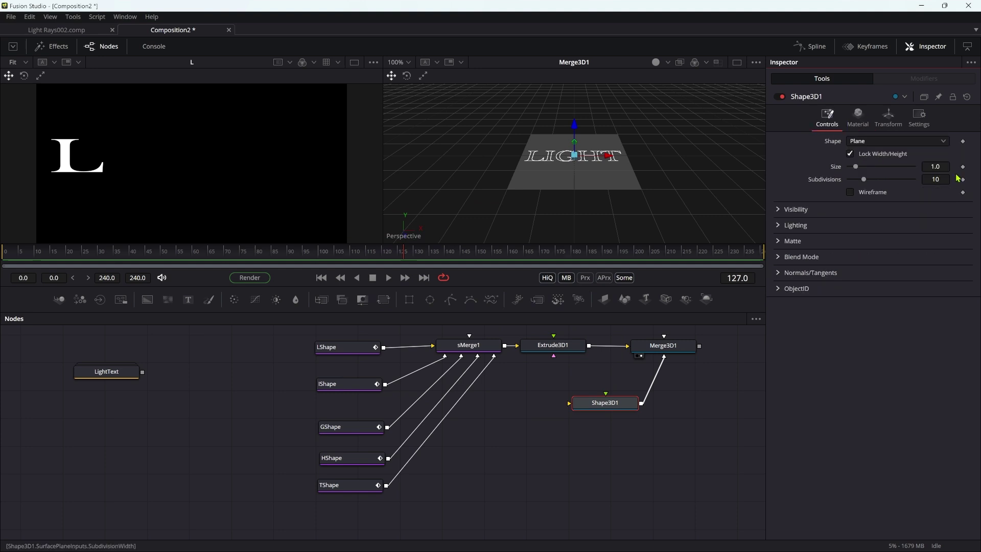
click(936, 166)
text(4)
key(Tab)
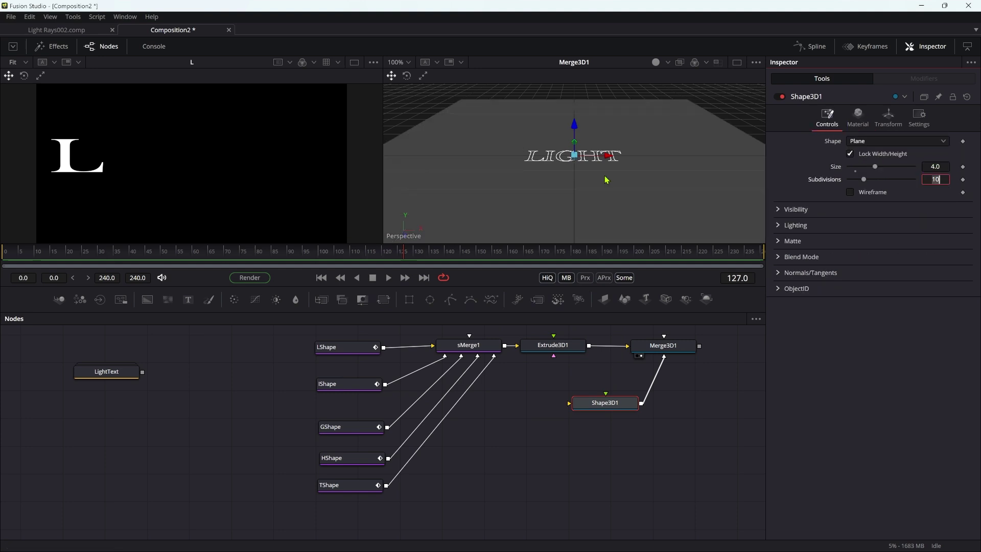
click(739, 63)
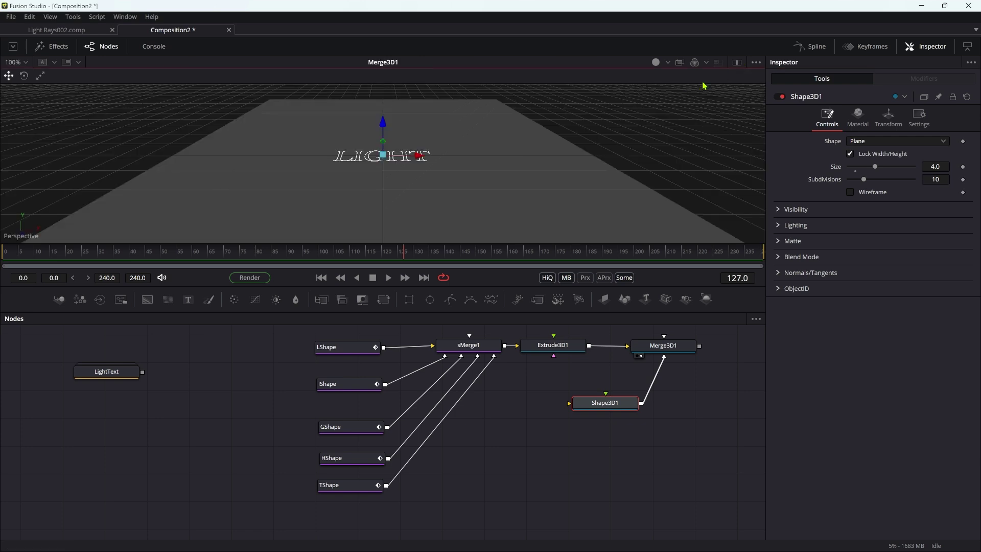
- Group the letter shapes with sMerge1 and Extrude3D1, and rearrange the nodes with Shape3D1 below Merge3D1
drag(608, 406, 654, 423)
drag(550, 505, 307, 337)
key(ctrl+g)
drag(474, 341, 496, 351)
drag(114, 381, 390, 361)
scroll(581, 416, up, 5)
scroll(486, 420, up, 1)
scroll(497, 386, down, 3)
drag(581, 415, 399, 370)
drag(466, 379, 418, 379)
drag(443, 453, 404, 453)
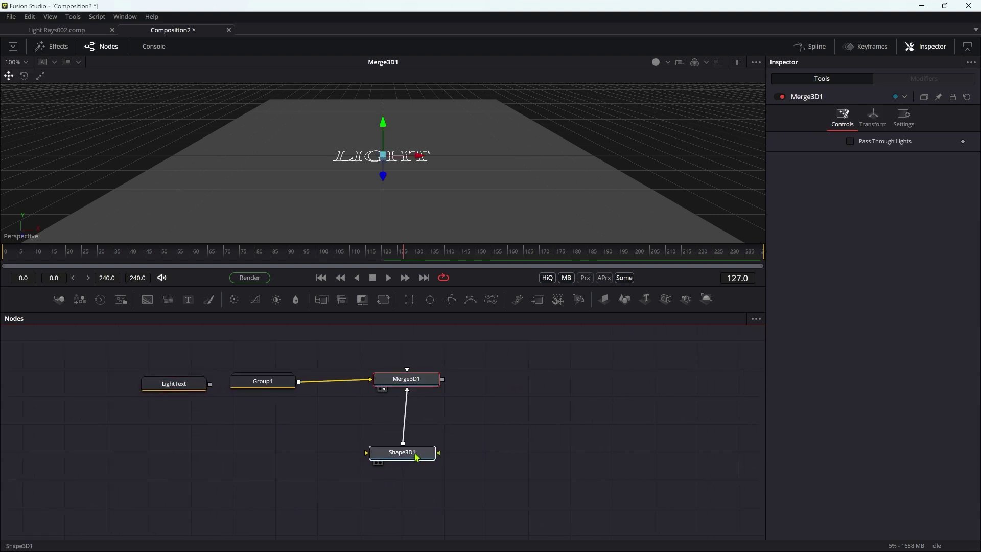
- Add a Point Light connected to Merge3D1 and place its node beside Shape3D1
click(428, 384)
key(shift+space)
text(3pl)
key(Return)
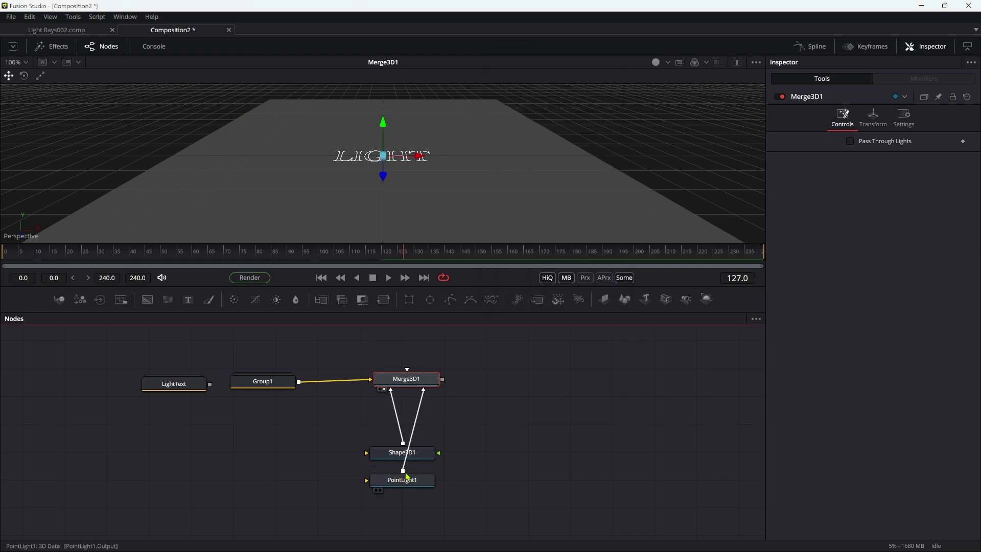
drag(409, 485, 506, 433)
click(506, 428)
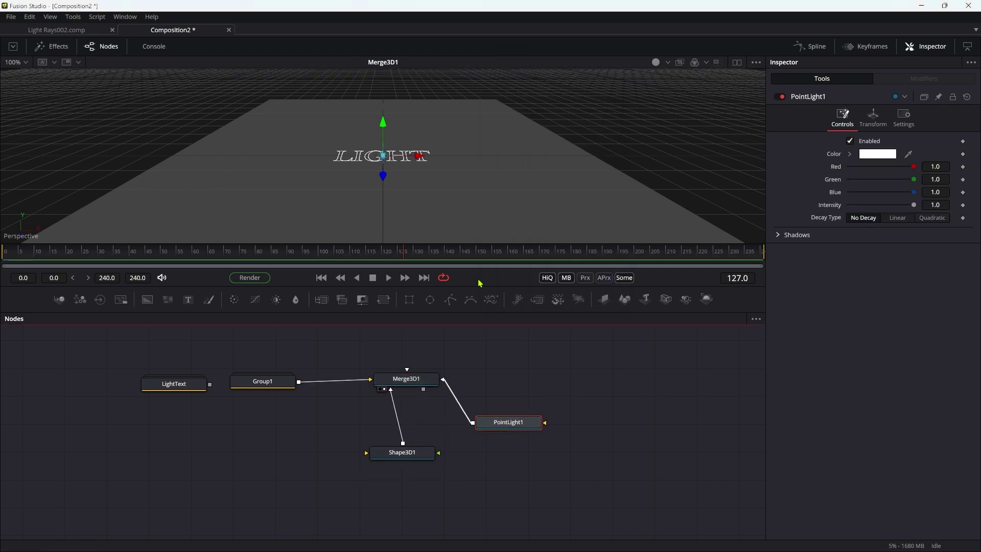
- Turn on lighting in the 3D viewer
right_click(462, 211)
mouse_move(501, 248)
click(590, 297)
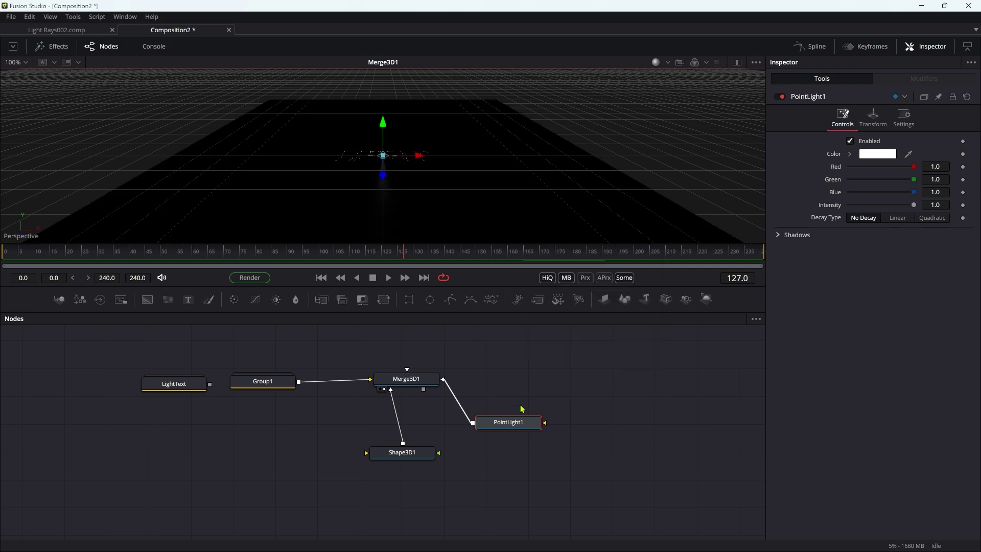
- Raise PointLight1 above the plane by setting its Y translation to 0.05
click(873, 118)
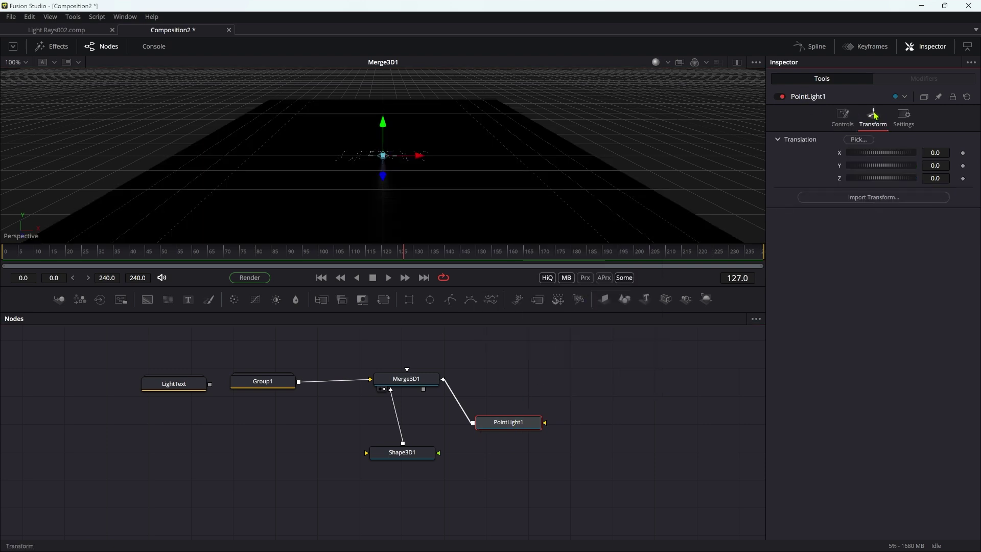
double_click(941, 164)
text(.1)
key(BackSpace)
text(.05)
key(Tab)
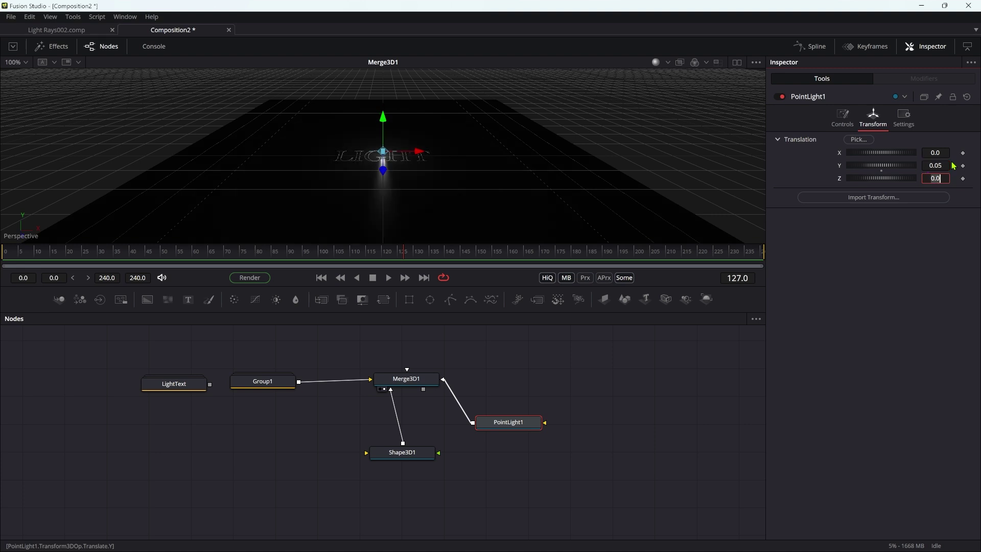
- Hide the grid in the 3D viewer and frame the LIGHT lettering in close-up
scroll(391, 167, up, 1)
right_click(518, 154)
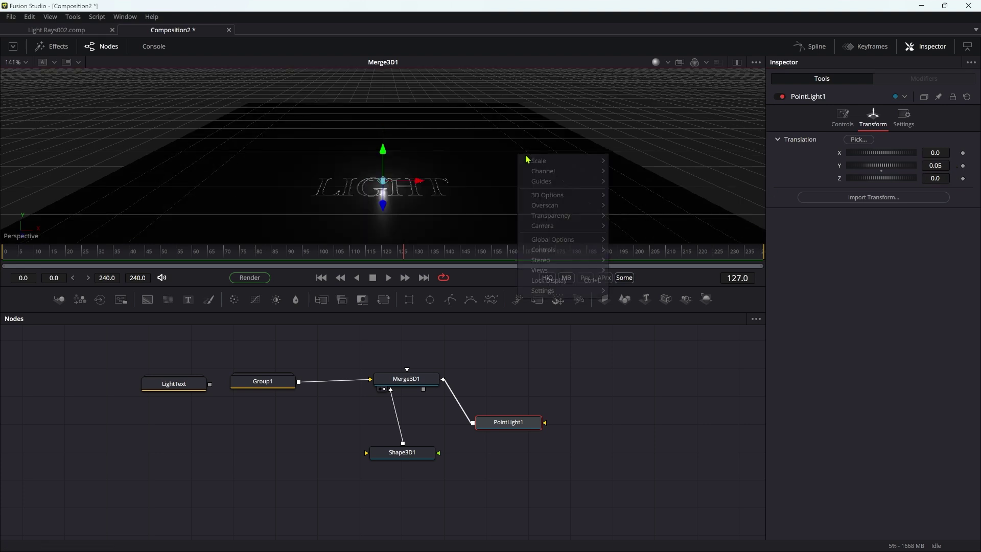
mouse_move(571, 199)
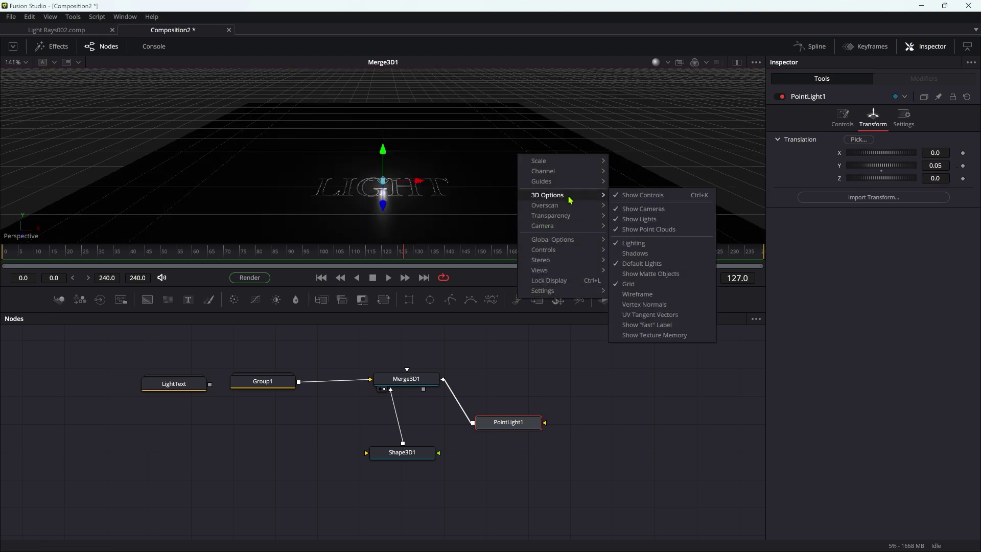
click(660, 284)
scroll(512, 150, up, 2)
scroll(512, 149, up, 1)
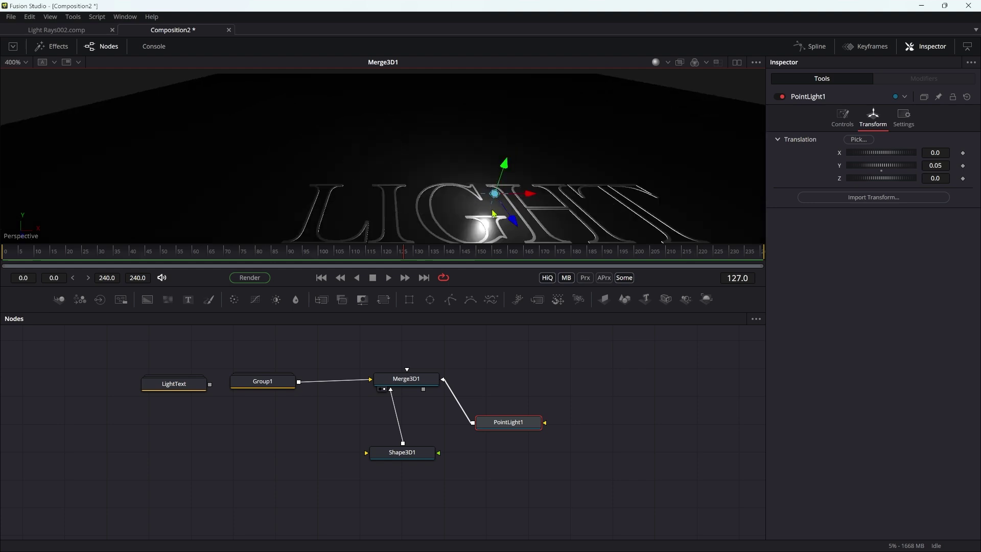
- Move the PointLight1 node up beside Merge3D1 and add a Transform node below Shape3D1
drag(521, 430, 556, 393)
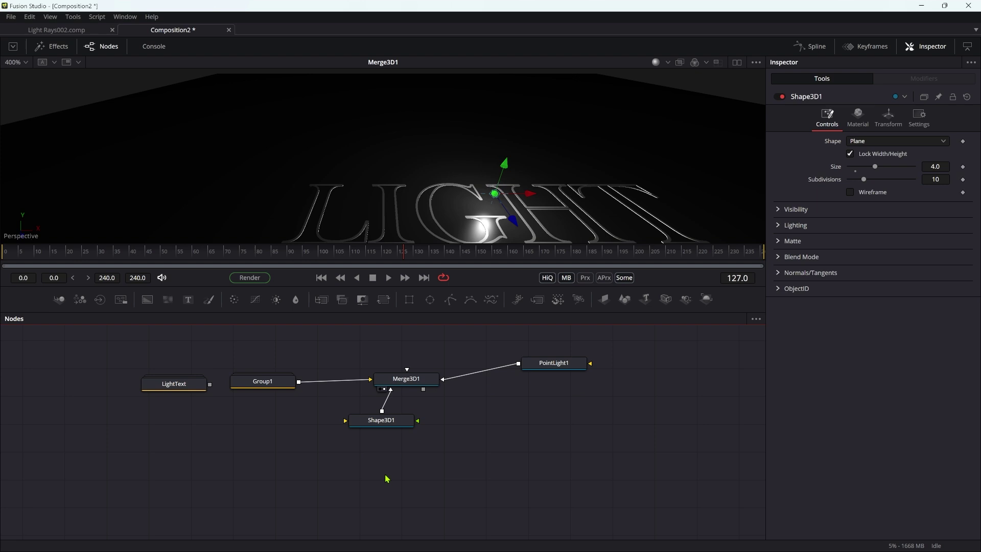
key(ctrl+space)
text(xf)
key(Return)
drag(387, 477, 389, 462)
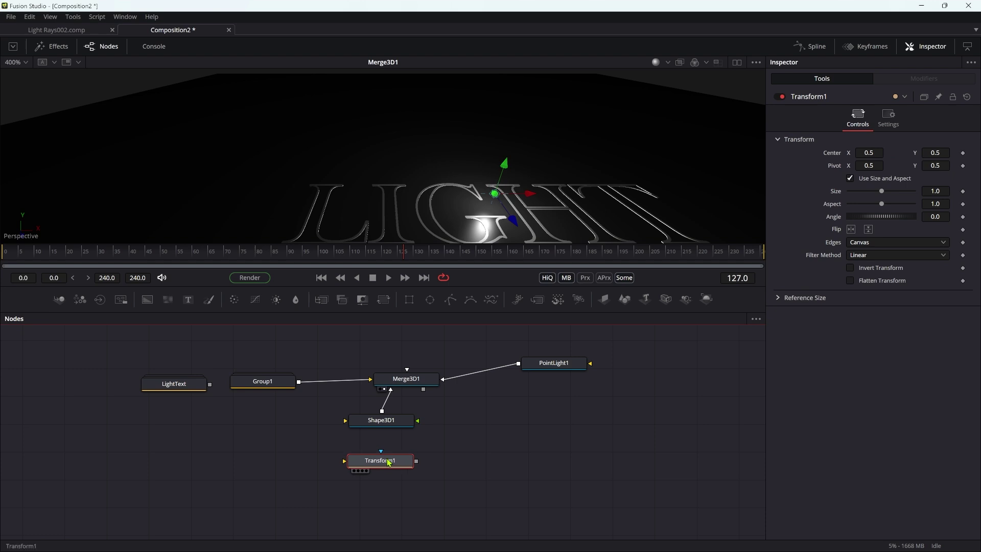
- Rename the new Transform node to LPath
key(F2)
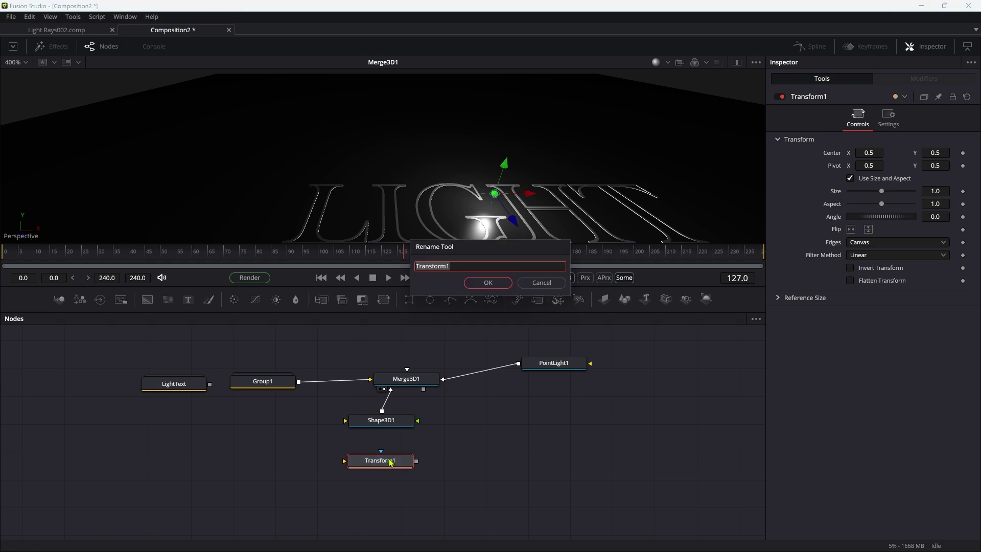
text(LPath)
key(Return)
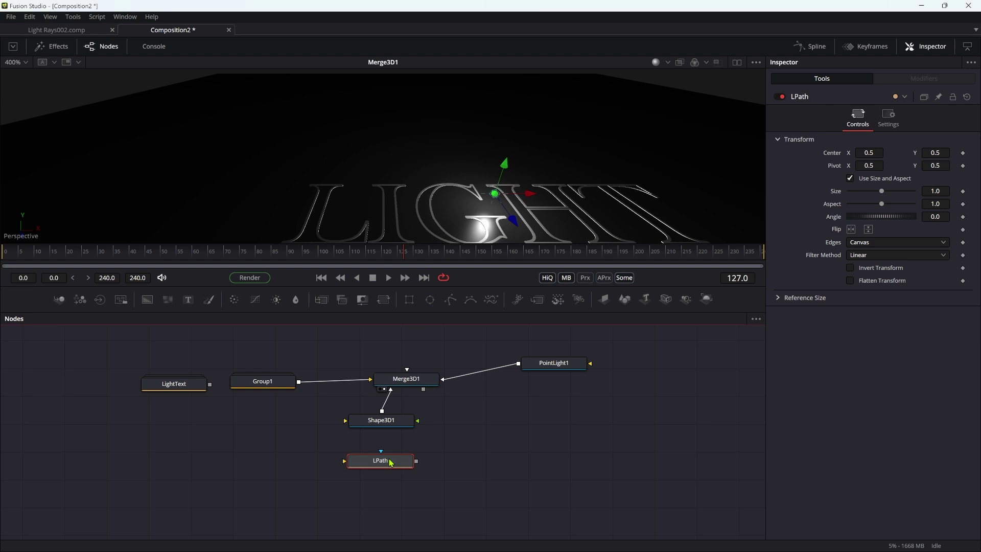
- Put a Path modifier on LPath's Center and connect the path's shape to the letter L's polyline
right_click(835, 154)
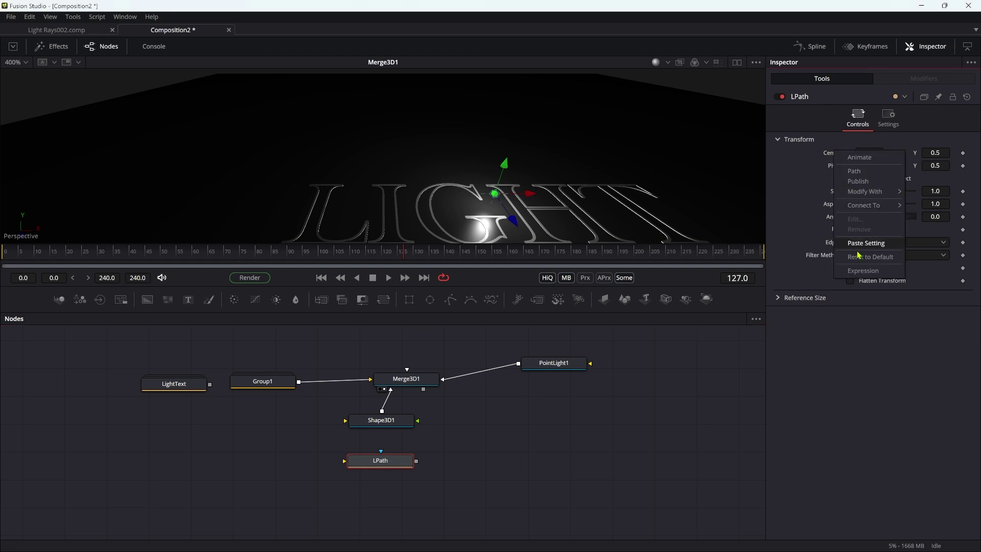
click(868, 172)
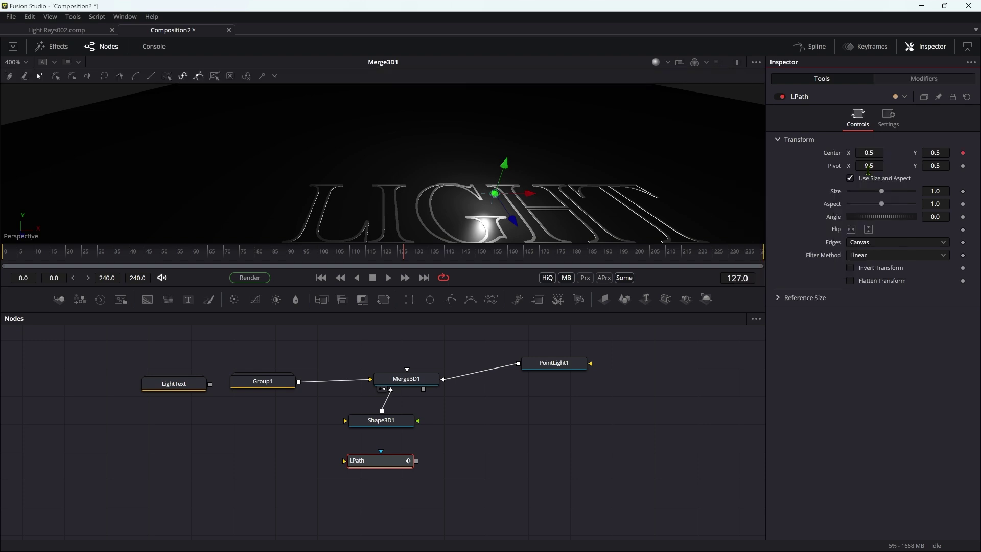
click(918, 79)
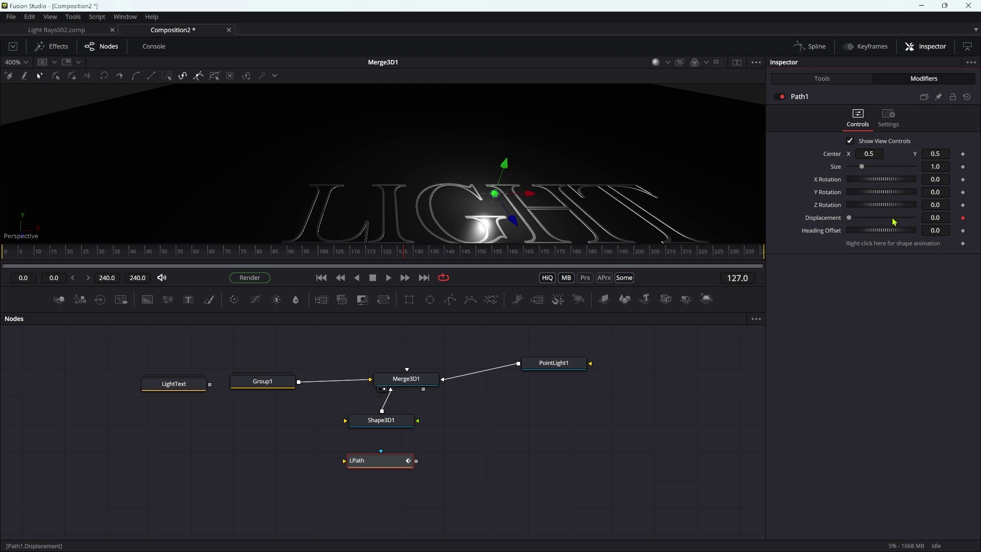
right_click(900, 248)
mouse_move(924, 335)
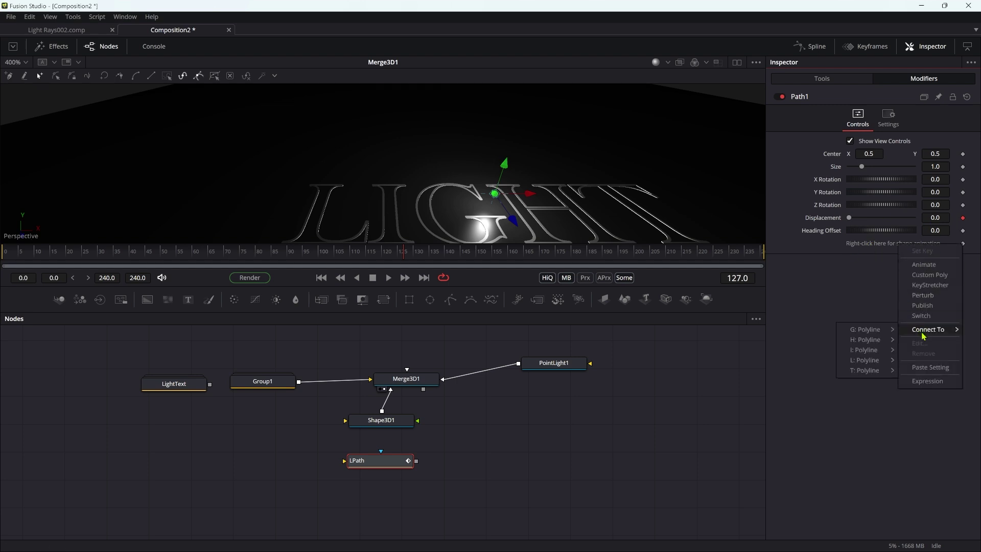
mouse_move(892, 364)
click(927, 363)
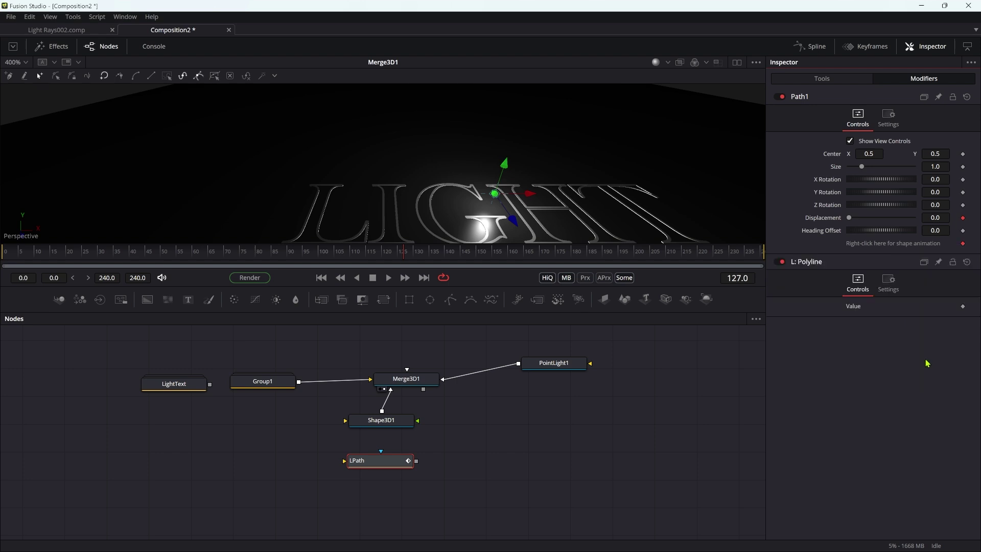
- Add a Background node, color it bright green, and connect its output to LPath's input
click(385, 502)
key(shift+space)
text(bg)
key(Return)
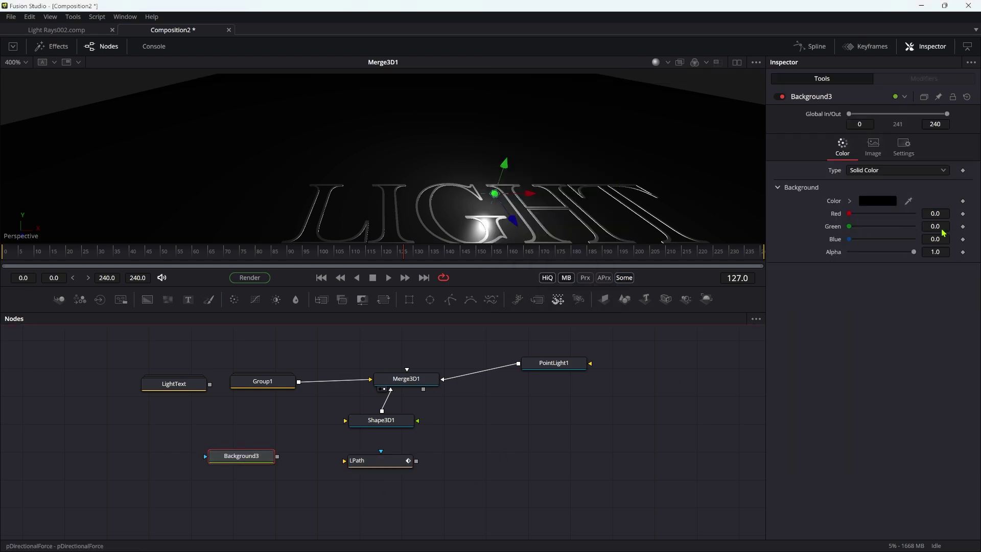
click(895, 226)
click(894, 227)
click(895, 226)
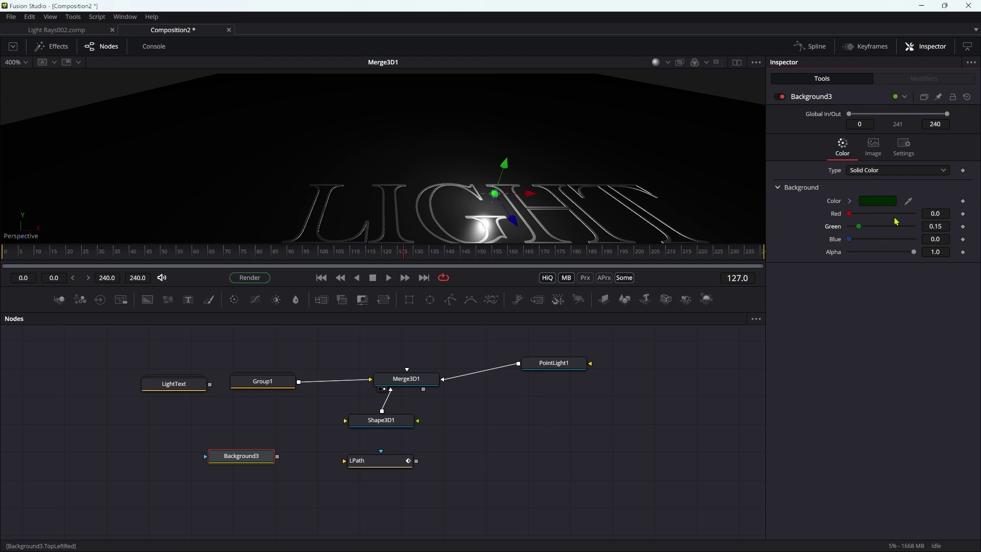
drag(859, 228, 896, 227)
drag(359, 460, 352, 458)
drag(277, 457, 360, 461)
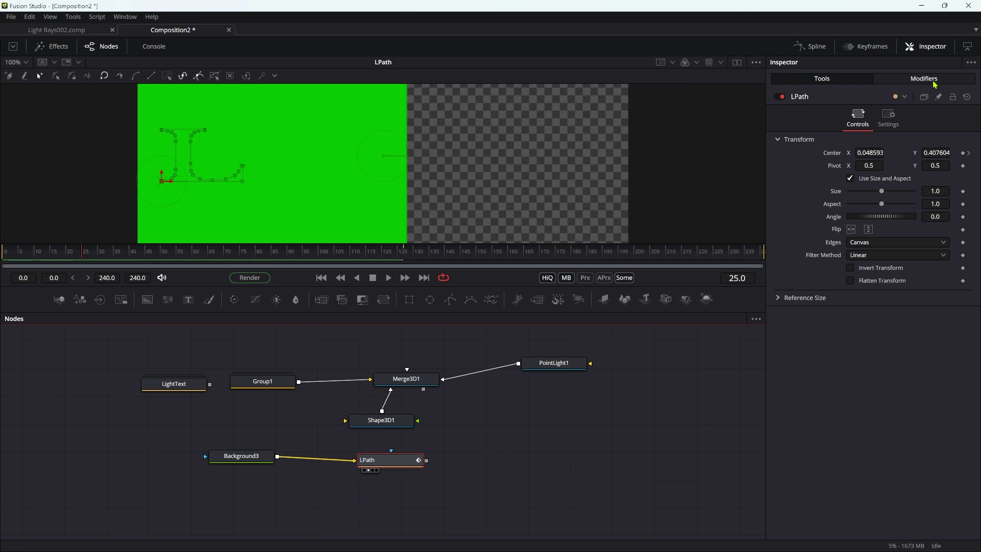
- Go to frame 0 and remove the existing animation from Path1's Displacement
click(933, 79)
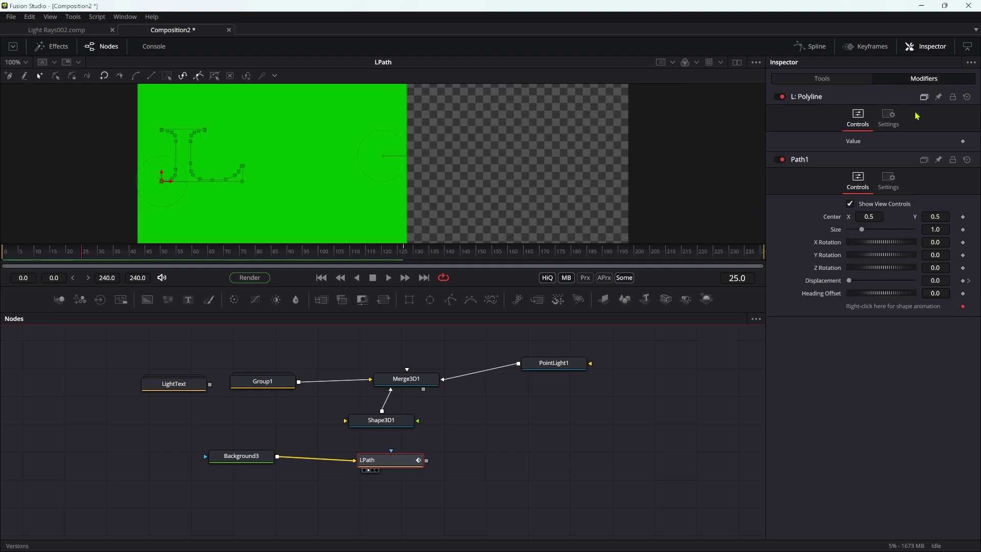
click(321, 278)
right_click(827, 280)
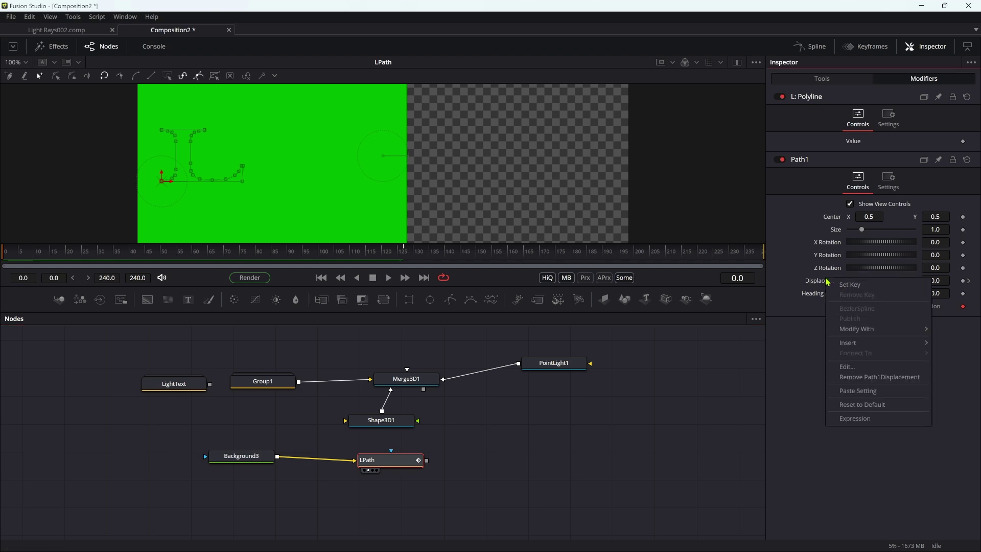
click(863, 377)
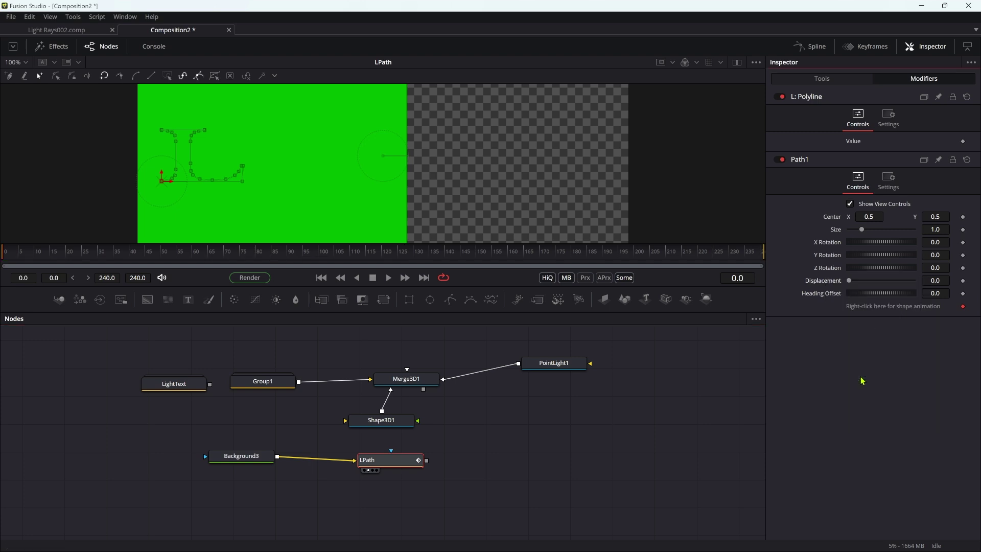
- Keyframe Path1's Displacement at 0.0 on frame 0 and 1.0 on frame 120
click(962, 281)
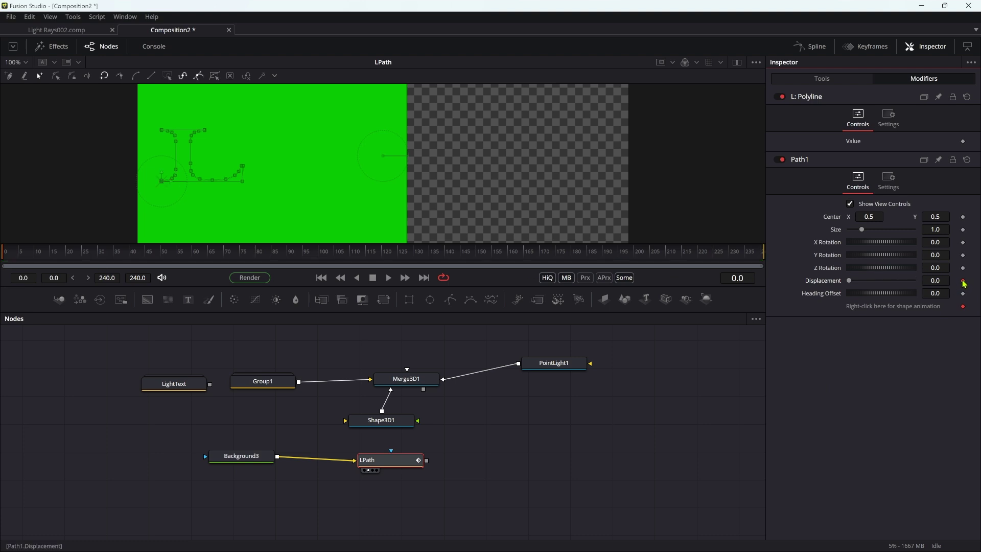
click(754, 281)
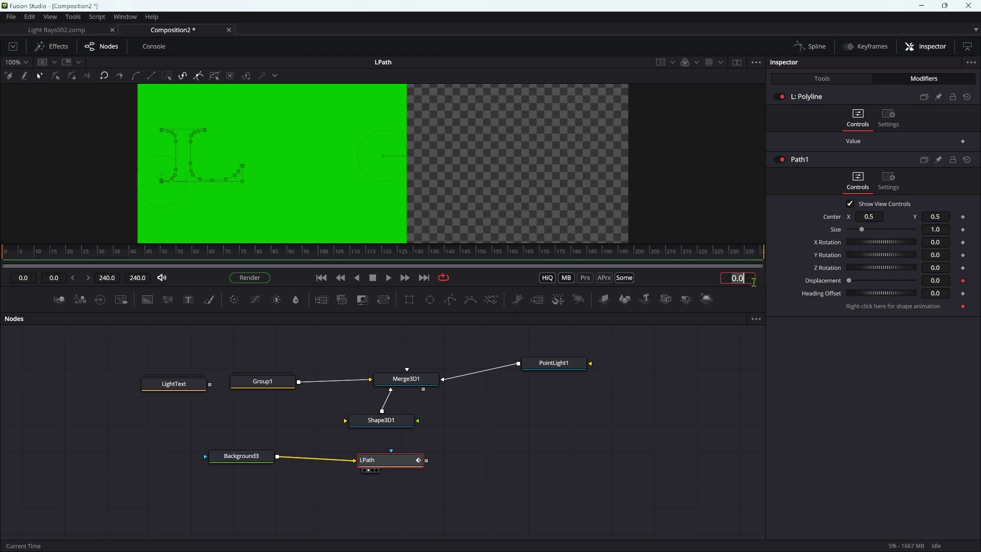
text(120)
key(Return)
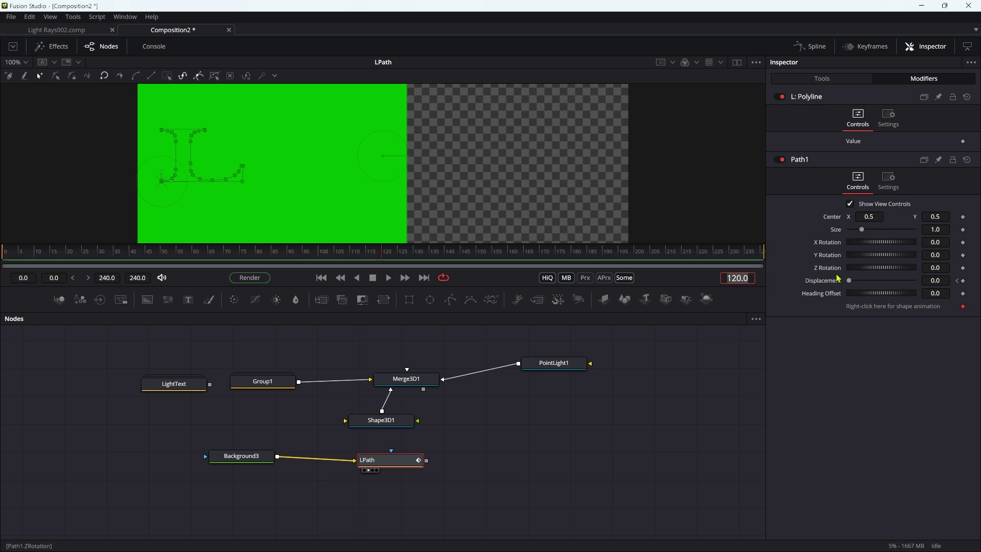
drag(848, 280, 931, 295)
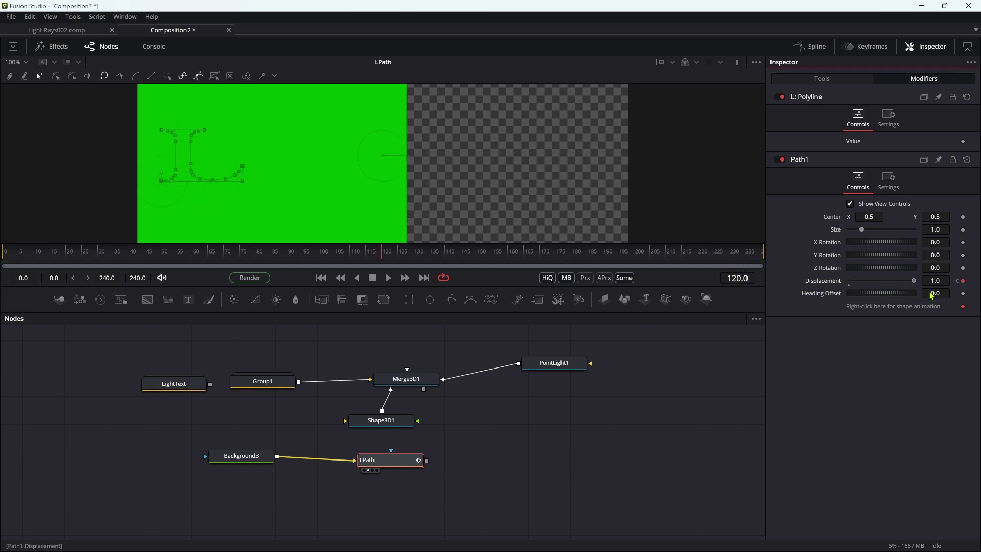
- Scrub the timeline to check the motion along the L outline, and nudge the LPath node beneath Shape3D1
drag(21, 256, 146, 297)
key(Left)
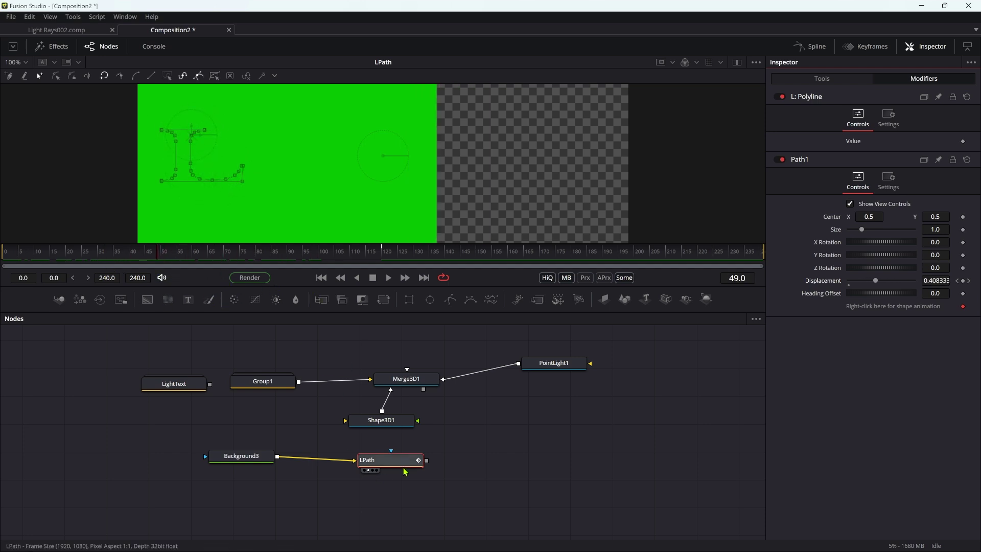
mouse_move(396, 466)
mouse_down()
mouse_move(379, 465)
mouse_move(388, 465)
mouse_up()
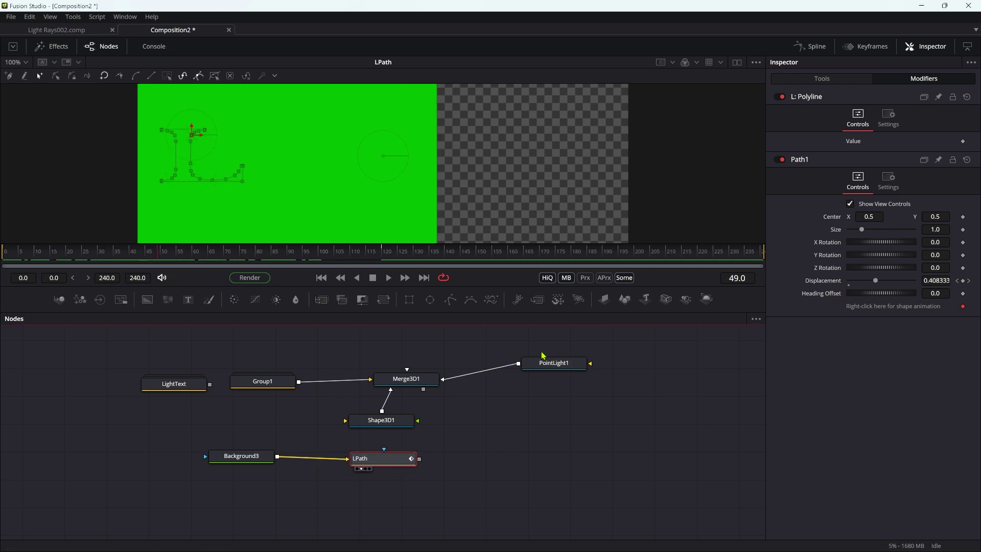
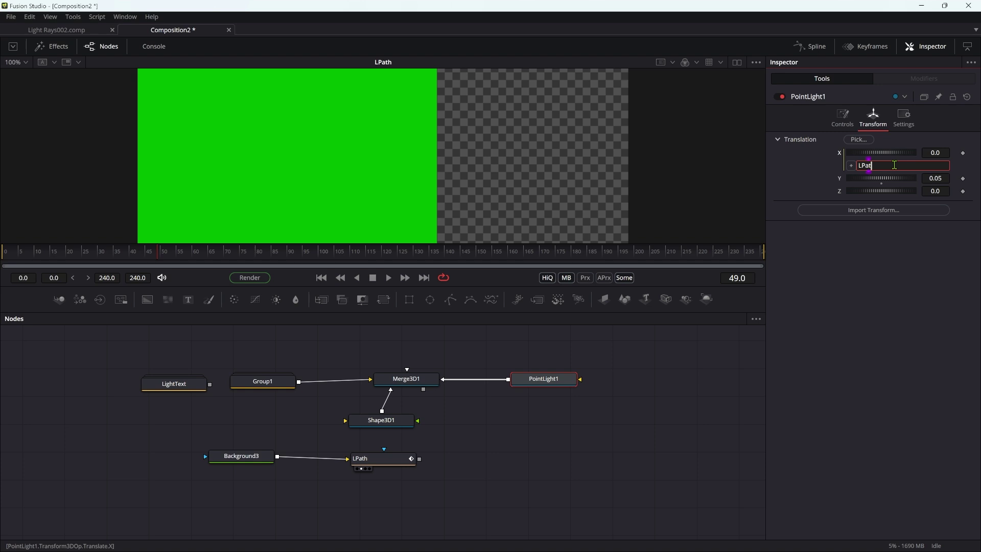
- Drive PointLight1's X translation with the expression LPath.Center.X-.5, show Merge3D1 in the viewer and scrub the timeline to check the motion
text(h.Center.X)
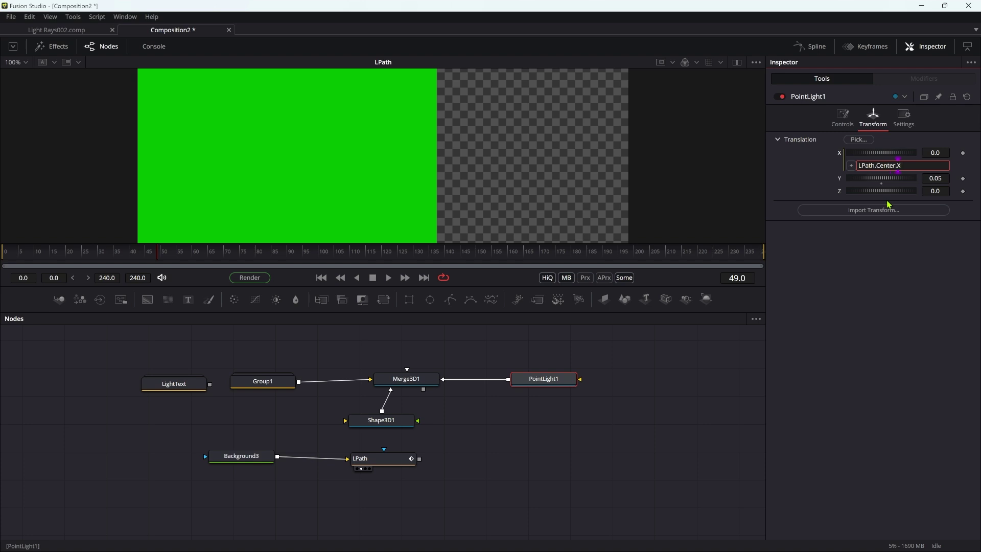
text(-.5)
key(Tab)
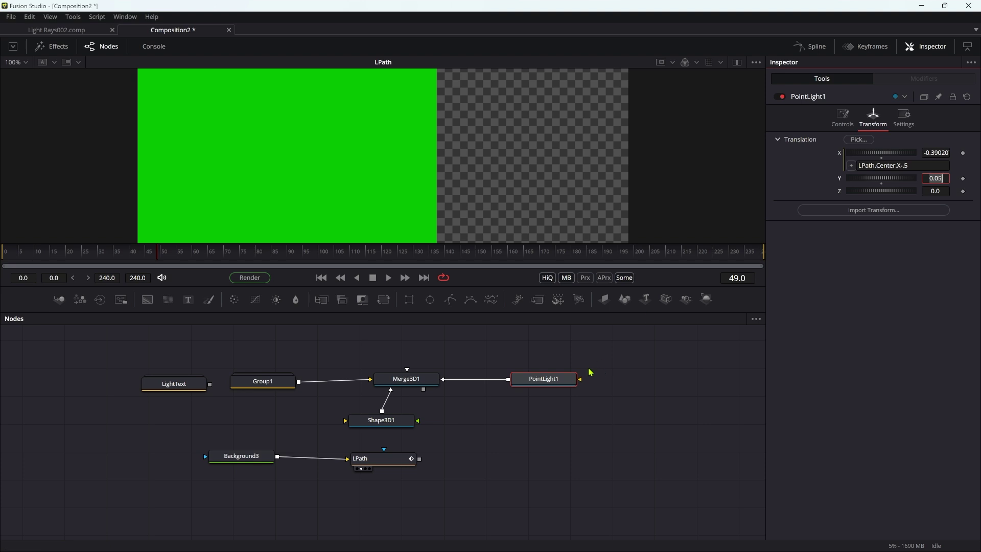
drag(400, 388, 455, 154)
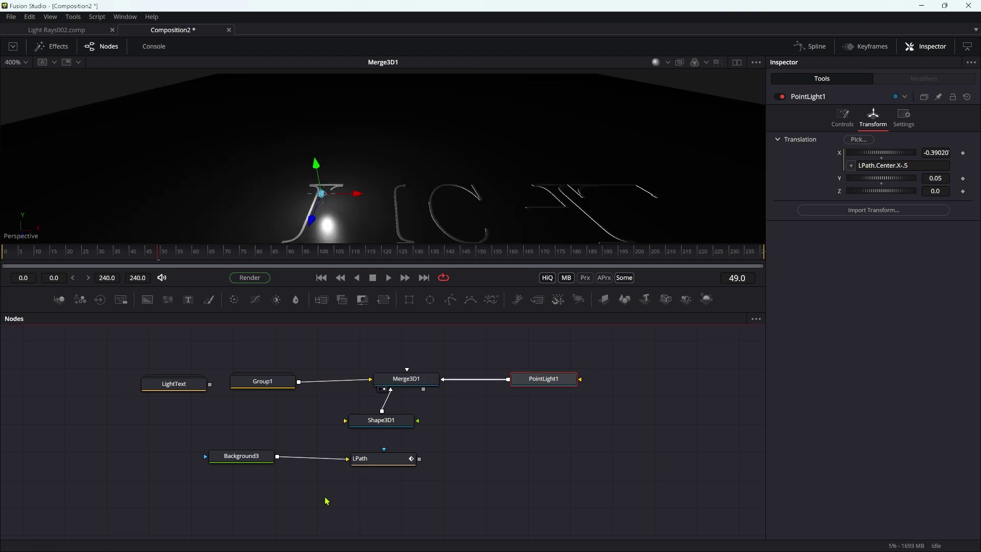
drag(394, 458, 390, 449)
drag(26, 254, 115, 281)
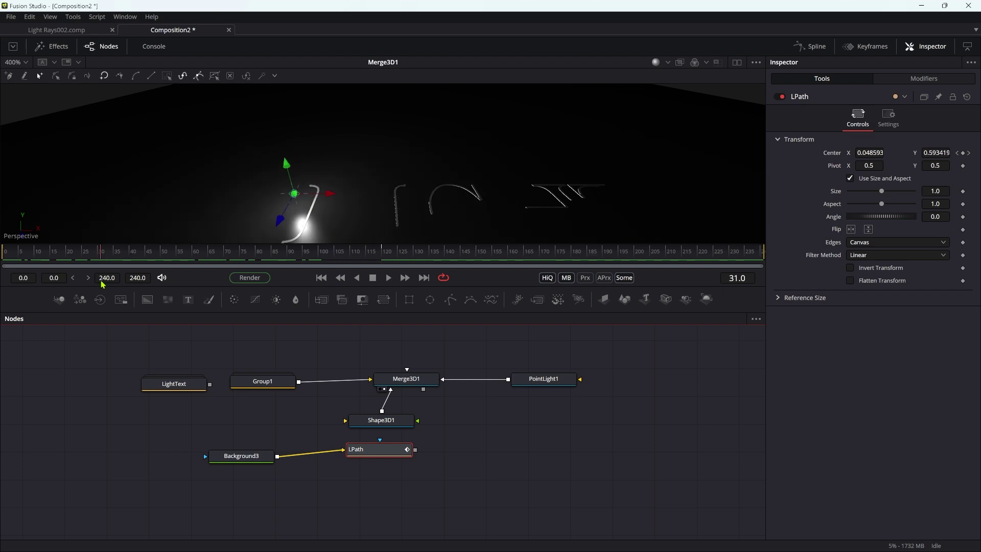
- Add an expression to PointLight1's Z translation and fill it with a copy of the X expression, LPath.Center.X-.5
click(534, 379)
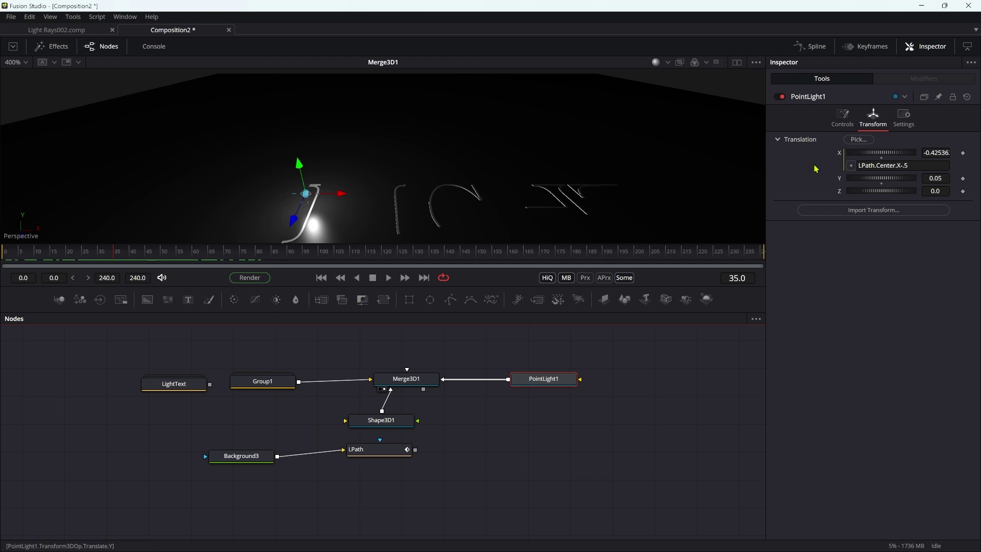
right_click(884, 193)
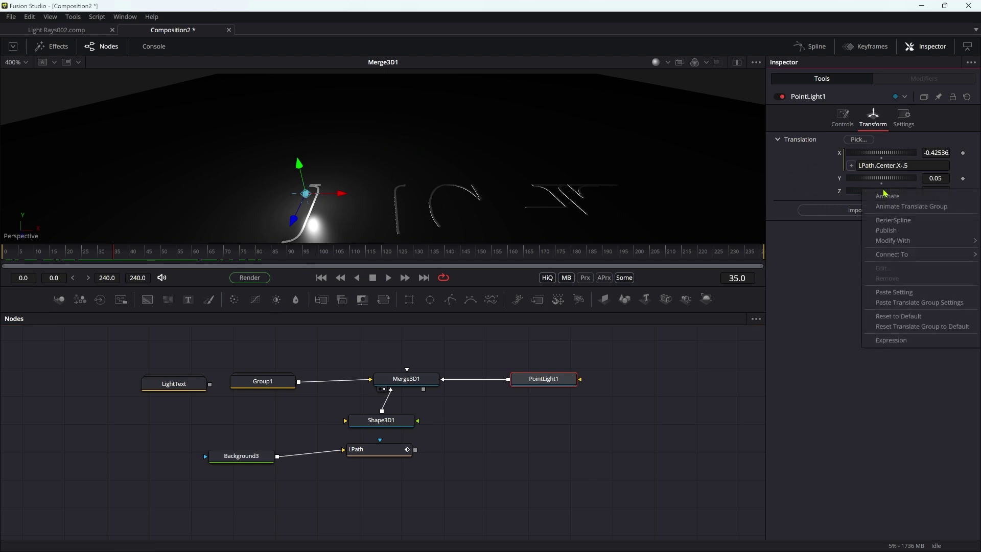
click(911, 340)
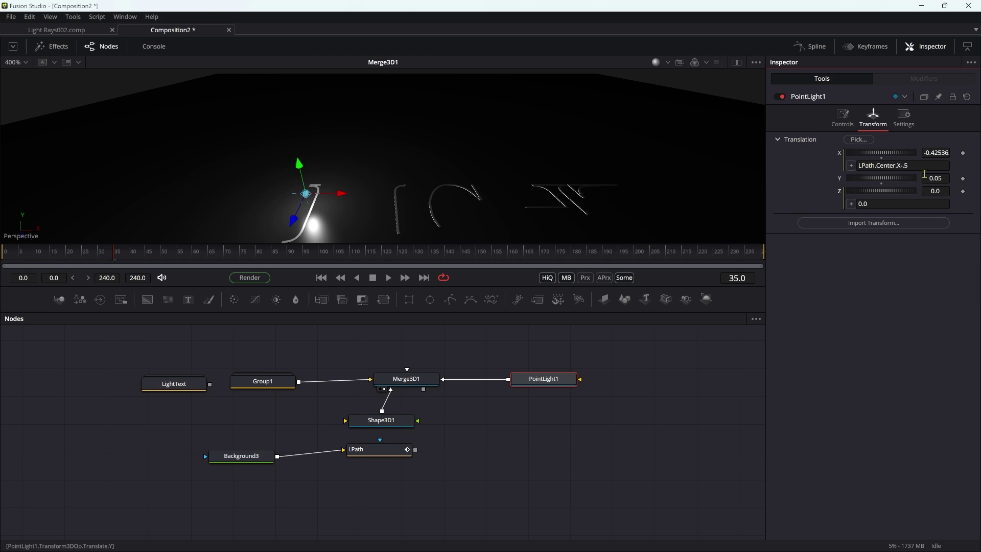
drag(925, 165, 786, 158)
key(ctrl+c)
drag(872, 204, 775, 203)
key(ctrl+v)
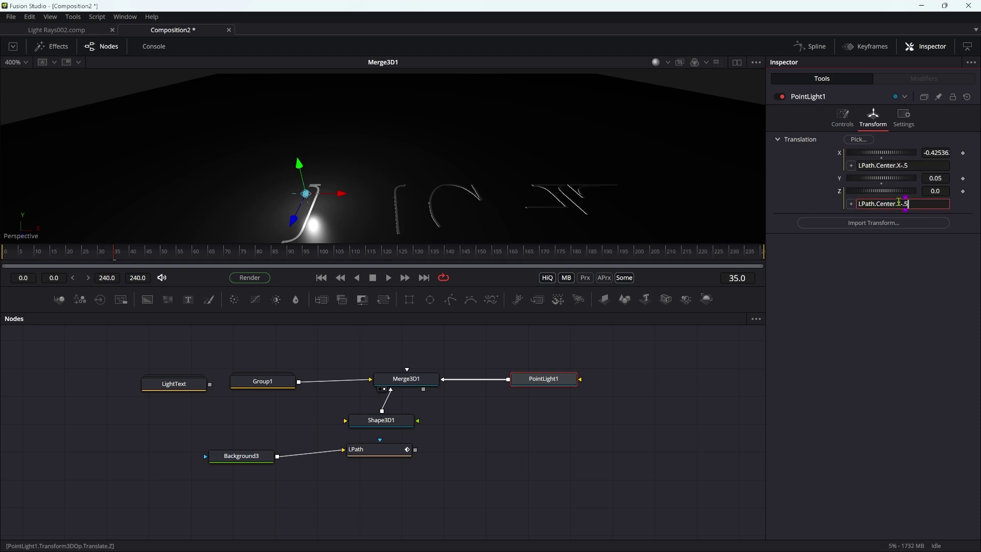
- Change PointLight1's Z translation expression to (LPath.Center.Y-.5)*-1 and scrub the timeline to check the light's path
key(BackSpace)
text(Y)
text(()
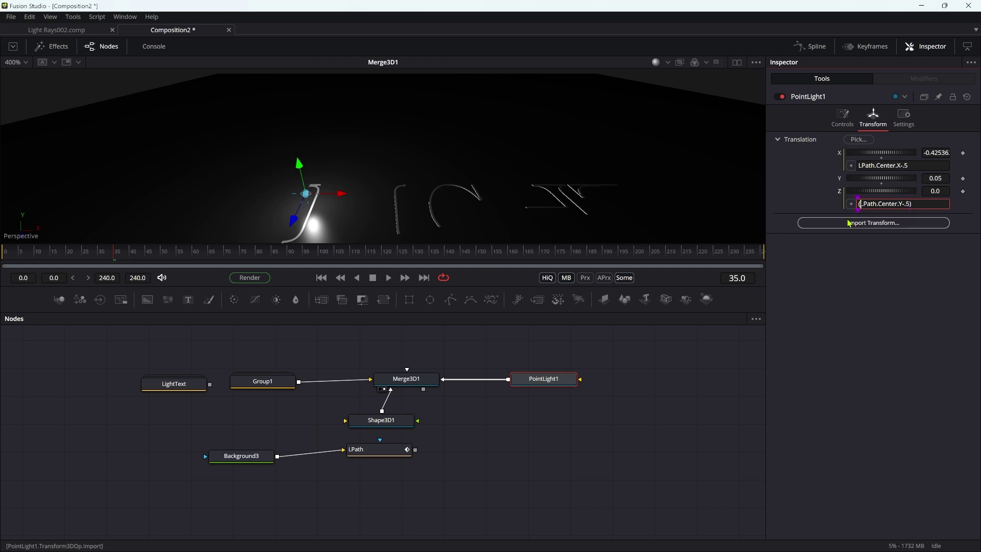
click(927, 201)
text(*-1)
key(Tab)
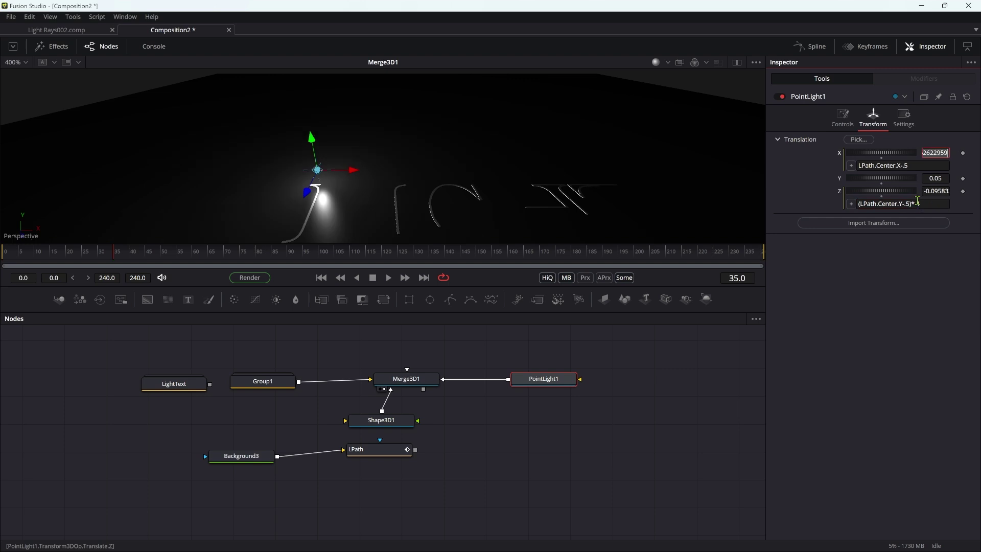
drag(260, 246, 155, 254)
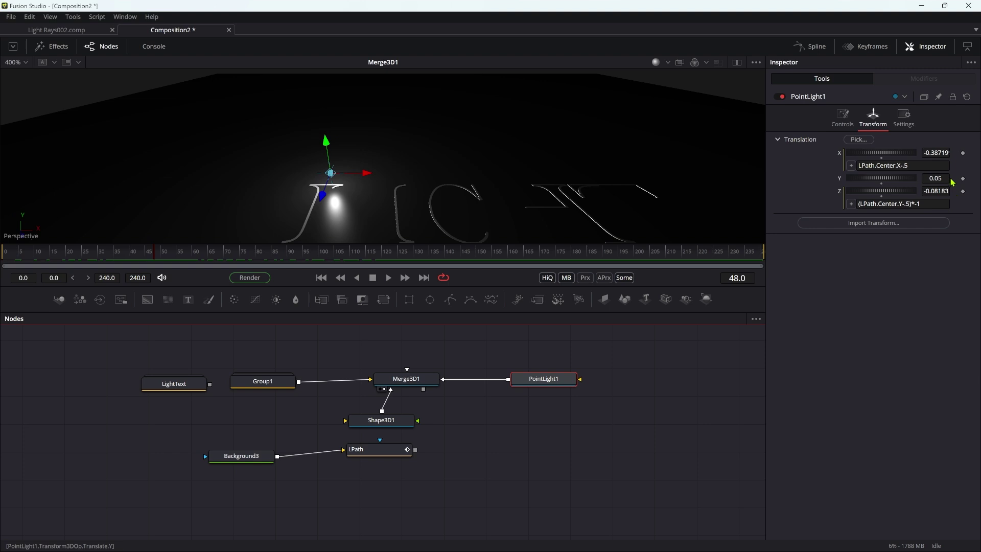
- Set PointLight1's Y translation to 0.01 and scrub the timeline to check the light near the plane
click(944, 178)
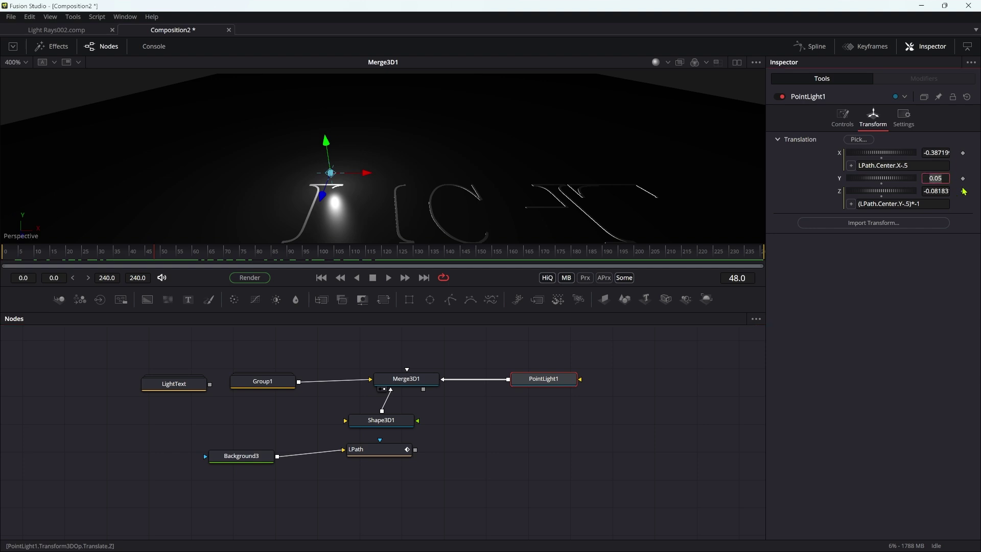
key(BackSpace)
text(1)
key(Tab)
drag(7, 254, 133, 263)
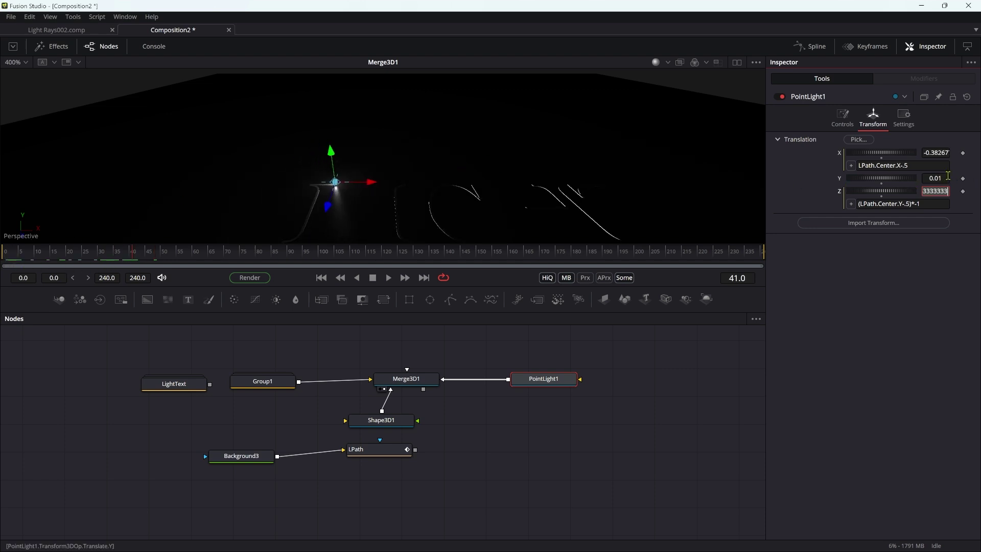
- Set PointLight1's decay type to Linear and its intensity to 0.2, and scrub the timeline to check the glow
click(842, 118)
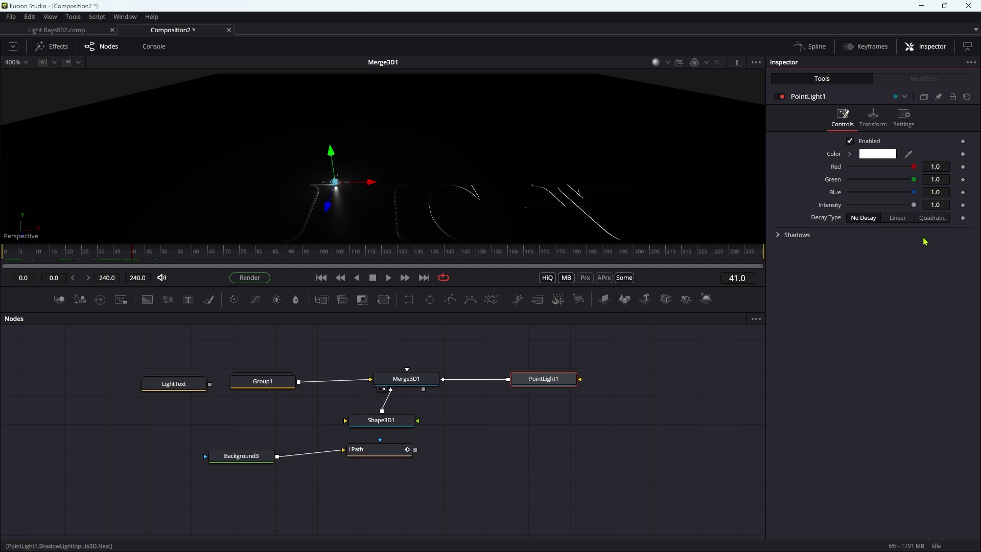
click(903, 219)
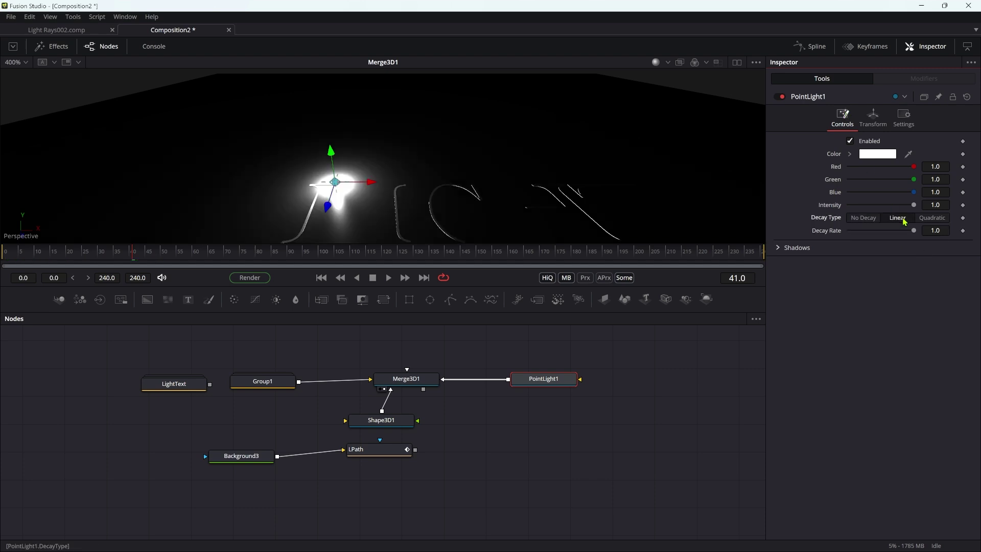
click(945, 205)
text(.2)
key(Tab)
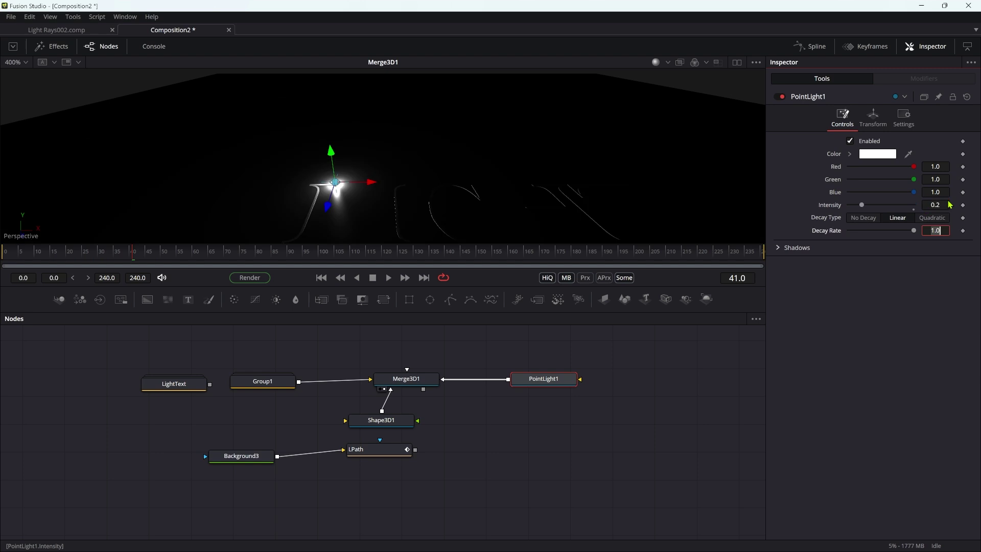
drag(135, 254, 272, 278)
- Move Group1 and LightText aside, and turn off receiving lighting in the material of Extrude3D1 inside Group1
drag(266, 384, 221, 368)
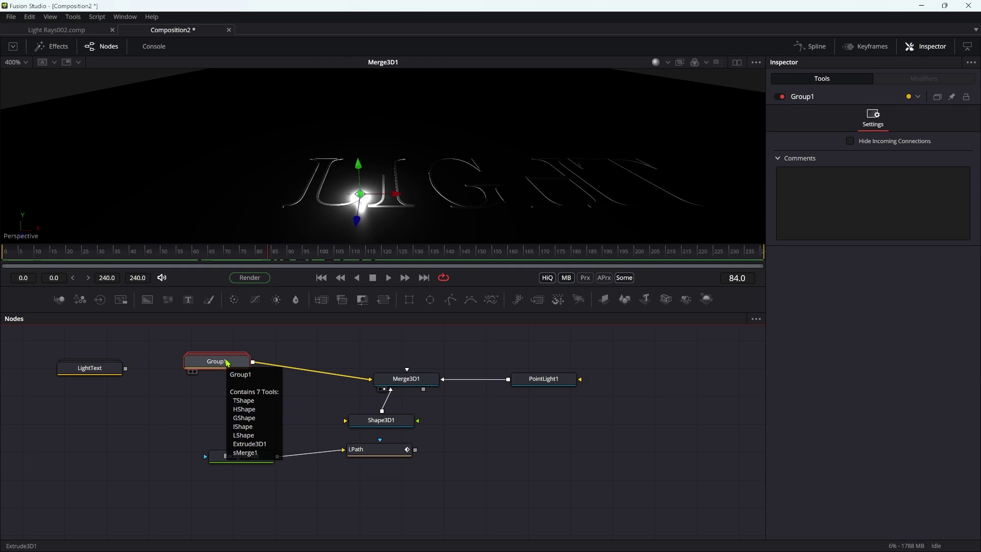
double_click(227, 362)
click(327, 375)
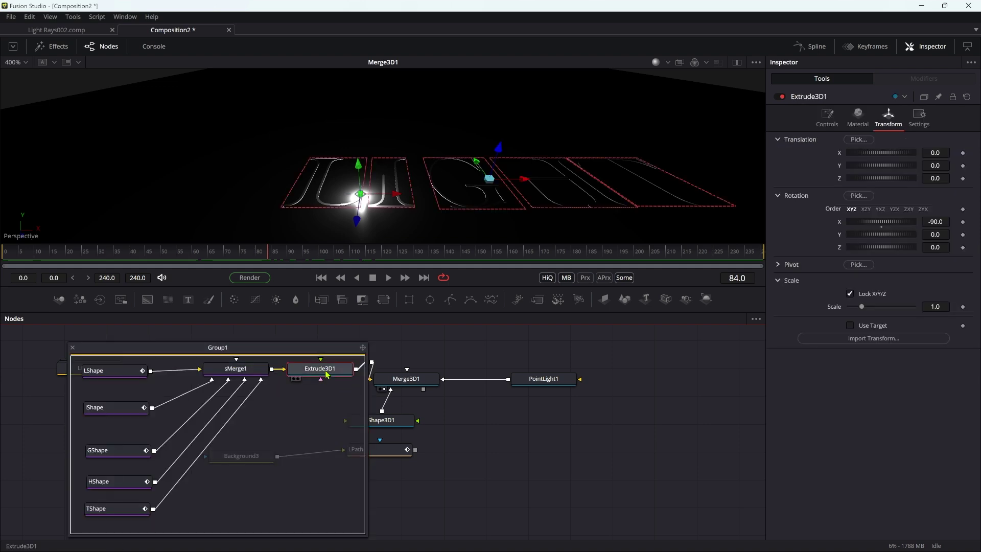
click(860, 115)
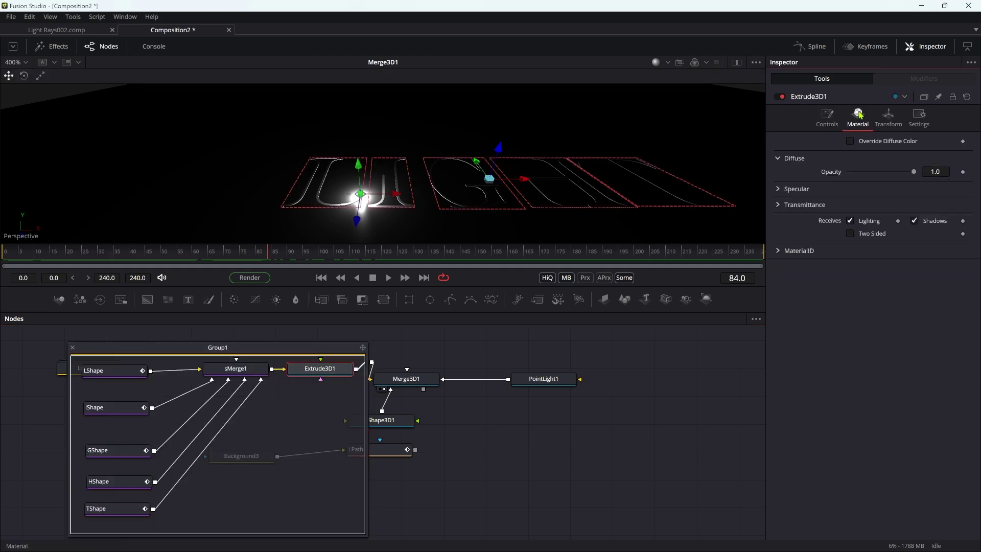
click(851, 221)
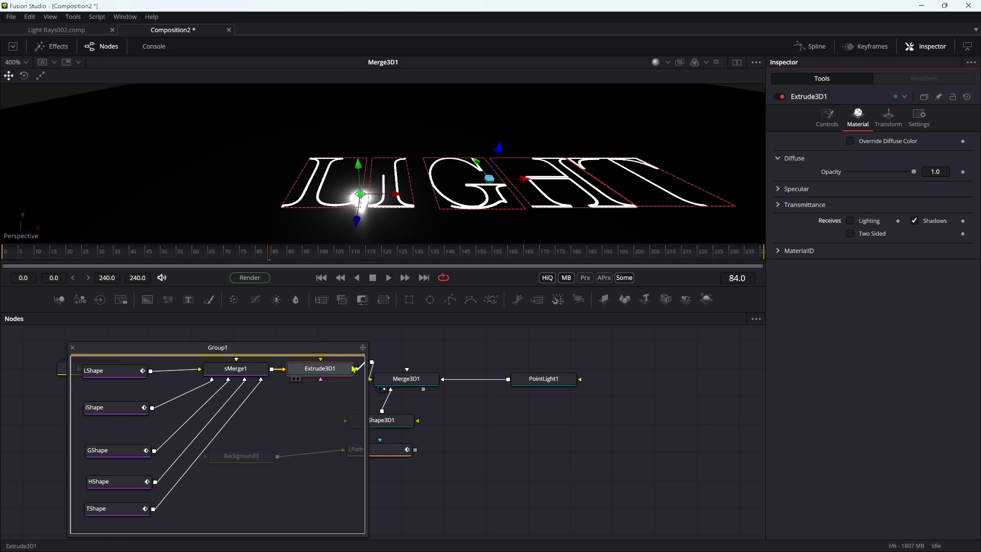
click(73, 349)
- Keyframe PointLight1's Intensity at 0.2 on frame 100
click(553, 381)
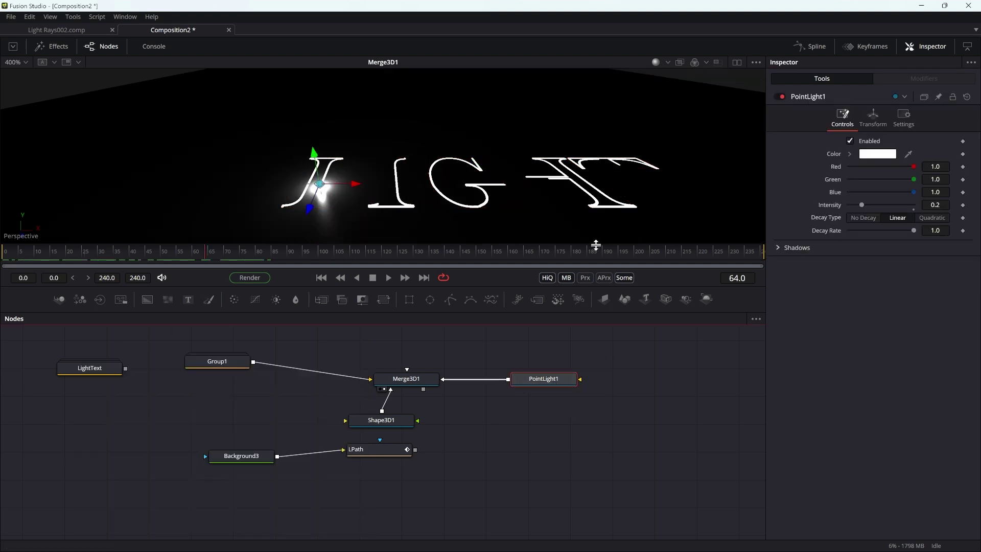
click(743, 276)
text(100)
key(Return)
click(963, 205)
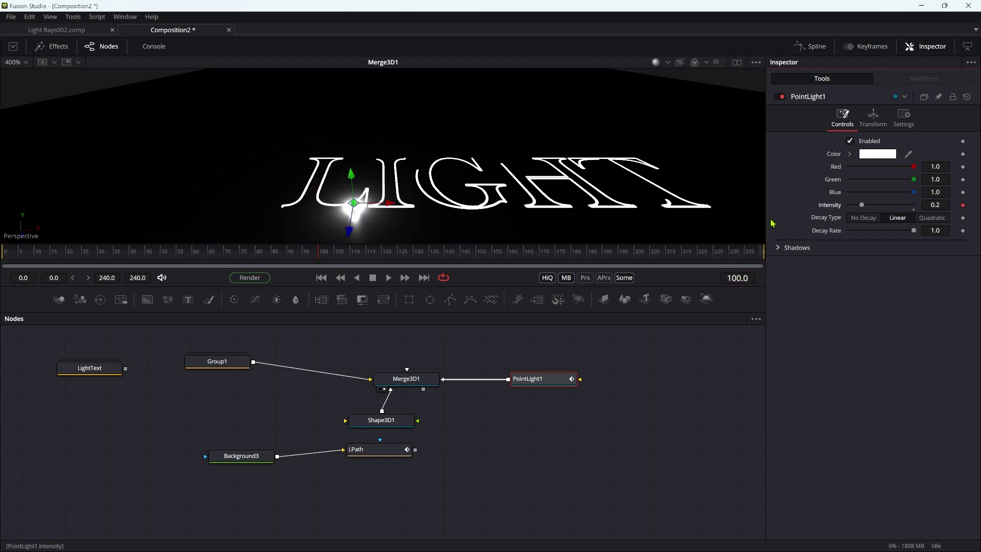
- Keyframe PointLight1's Intensity at 0.05 on frame 140 and scrub the timeline to check the fade
click(415, 258)
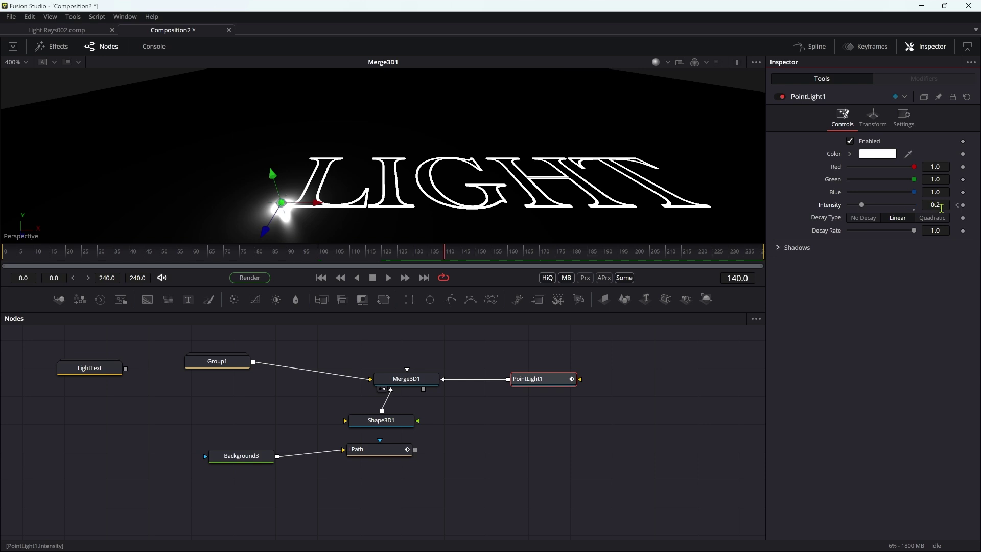
drag(945, 205, 944, 204)
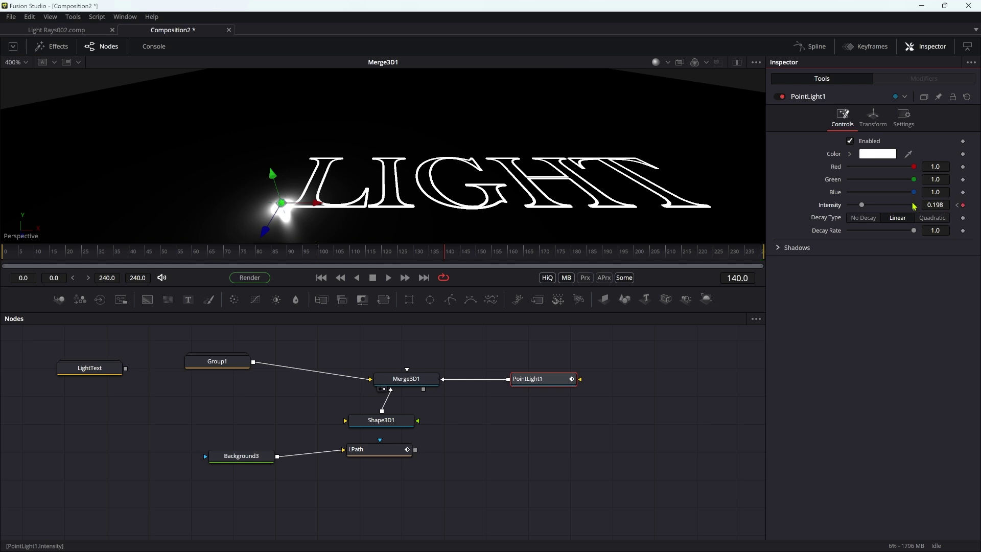
double_click(947, 205)
text(.05)
key(Tab)
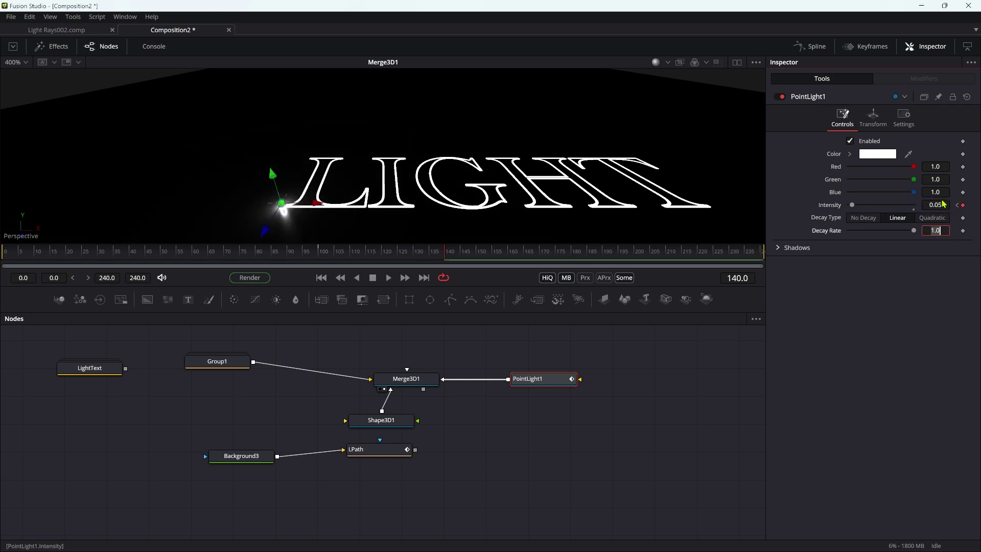
drag(417, 254, 517, 275)
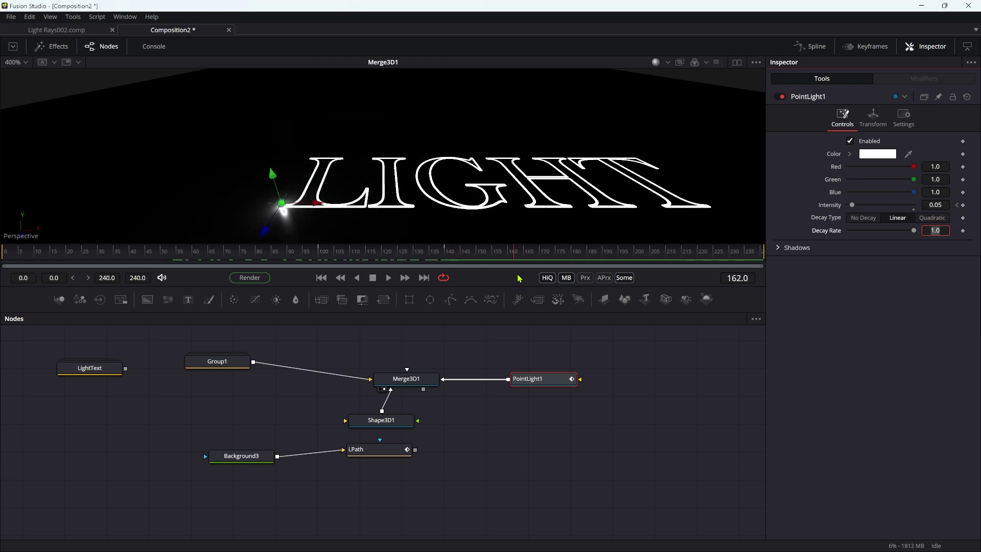
- Return to the frame 140 keyframe and lower PointLight1's Intensity to 0.025
click(958, 206)
click(957, 206)
click(945, 204)
text(.025)
key(Tab)
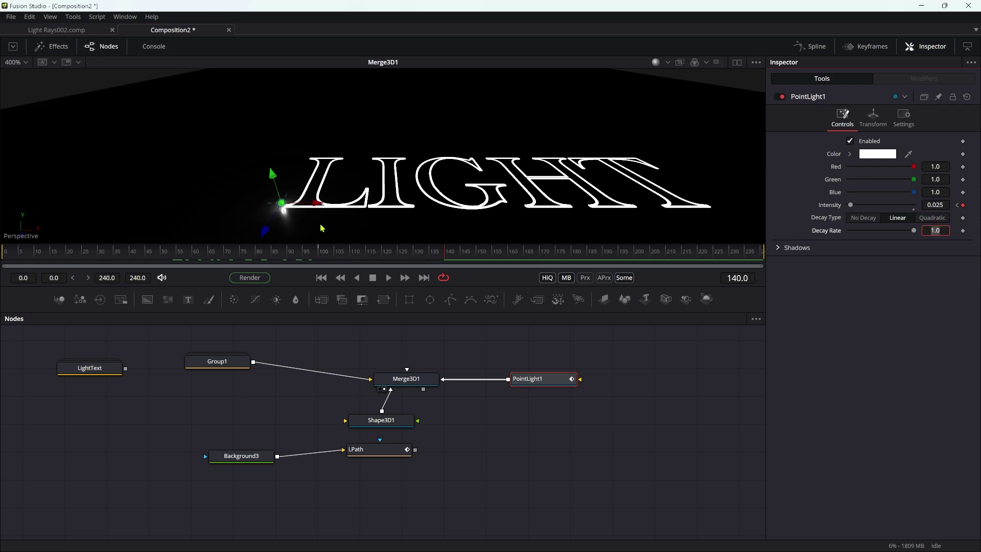
- Rename the PointLight1 node to LLight
drag(535, 384, 538, 384)
key(F2)
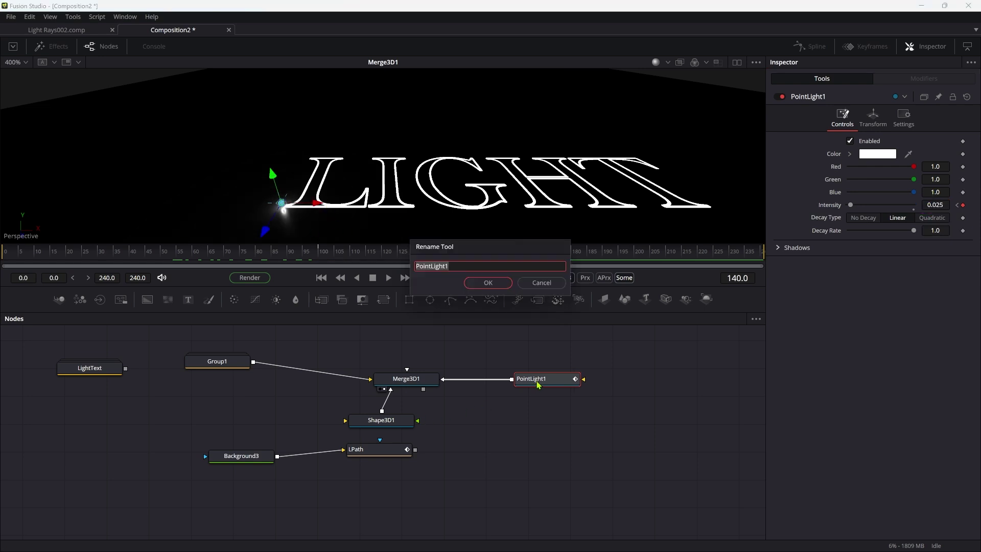
text(LLight)
key(Return)
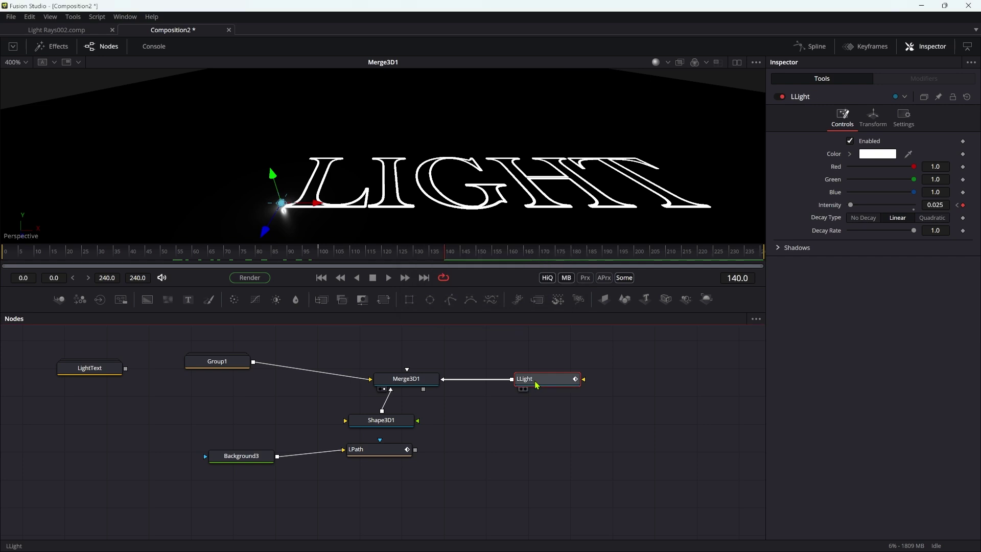
- Delete the Background3 node and place LPath directly beneath Shape3D1
drag(374, 455, 379, 455)
drag(245, 464, 245, 454)
key(Delete)
mouse_move(396, 453)
mouse_down()
mouse_move(339, 463)
mouse_move(402, 447)
mouse_up()
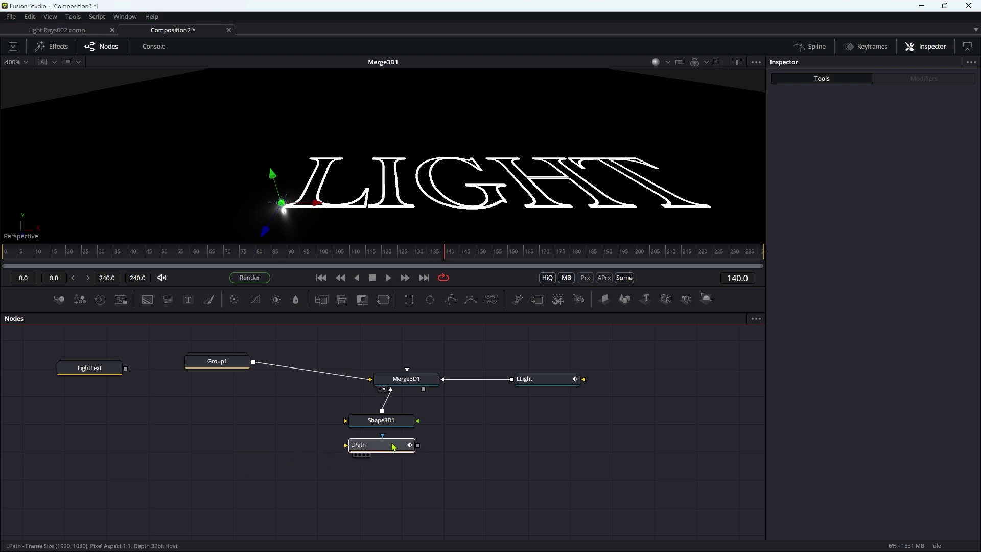
- Paste a copy of LPath below the original and rename it IPath
click(381, 477)
key(ctrl+v)
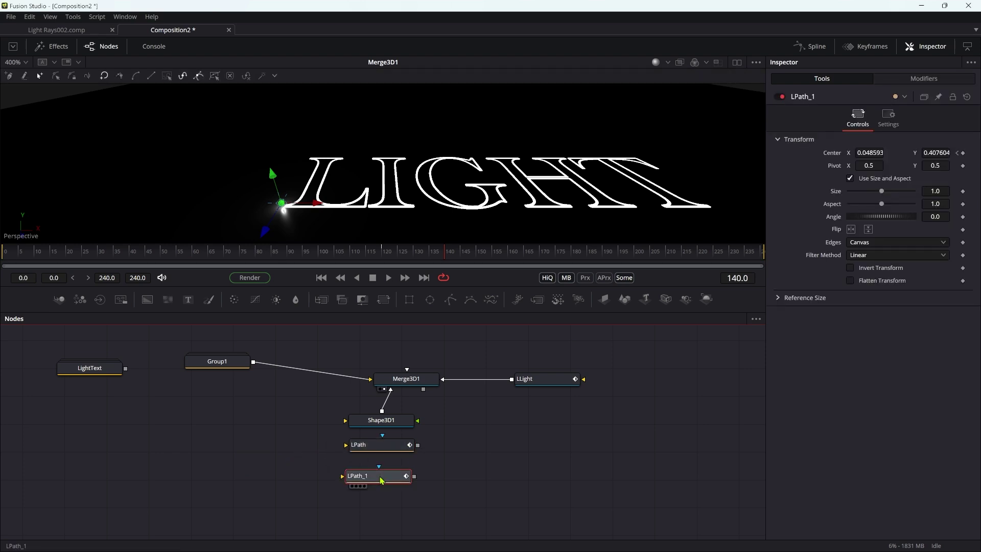
key(F2)
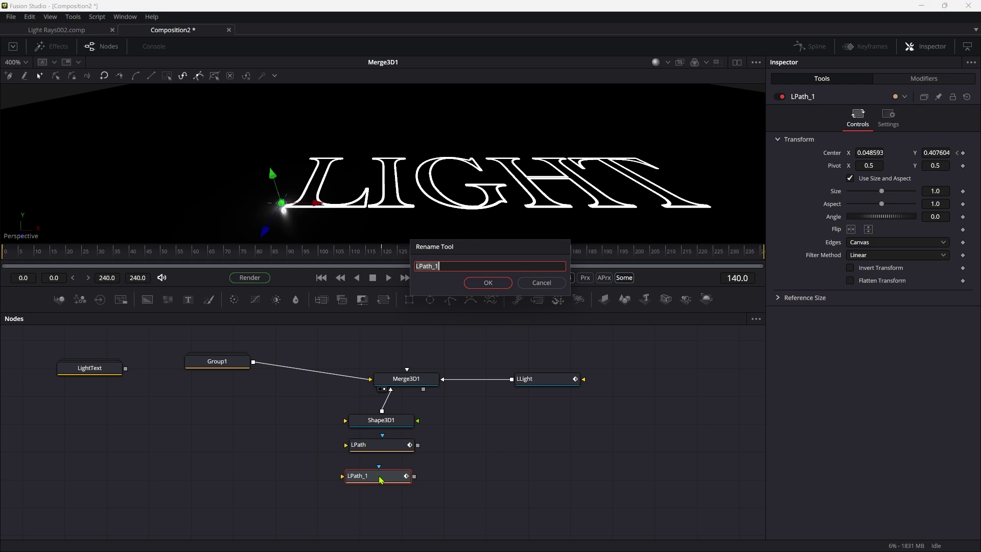
text(lPath)
key(Return)
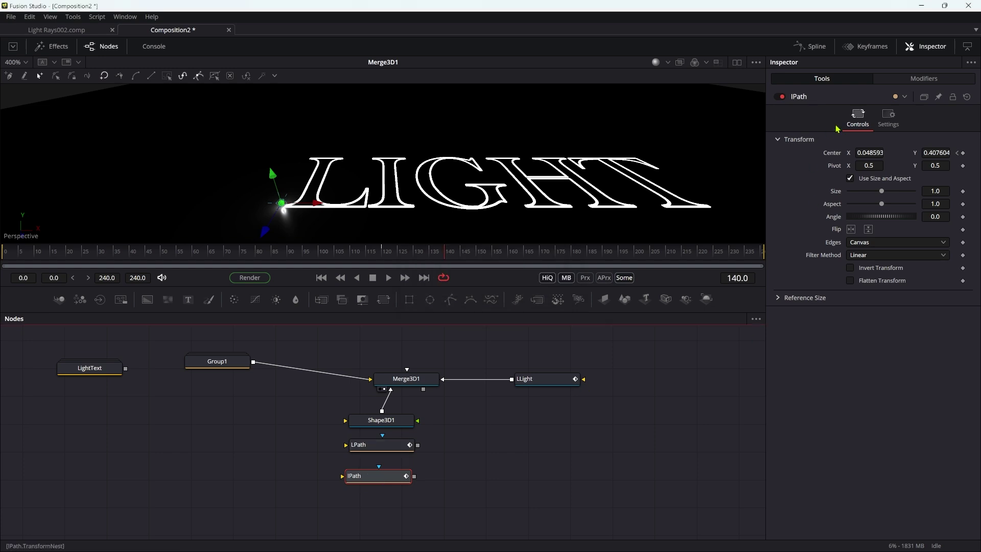
- Remove the existing polyline modifier from IPath and connect Path1_1's shape animation to the I: Polyline value
click(939, 81)
right_click(881, 307)
click(920, 433)
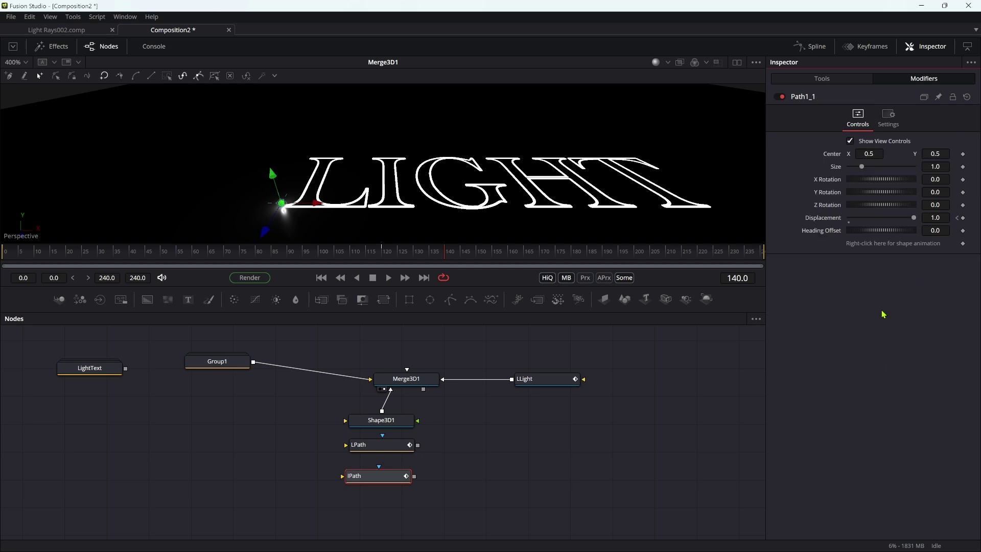
right_click(874, 246)
mouse_move(912, 333)
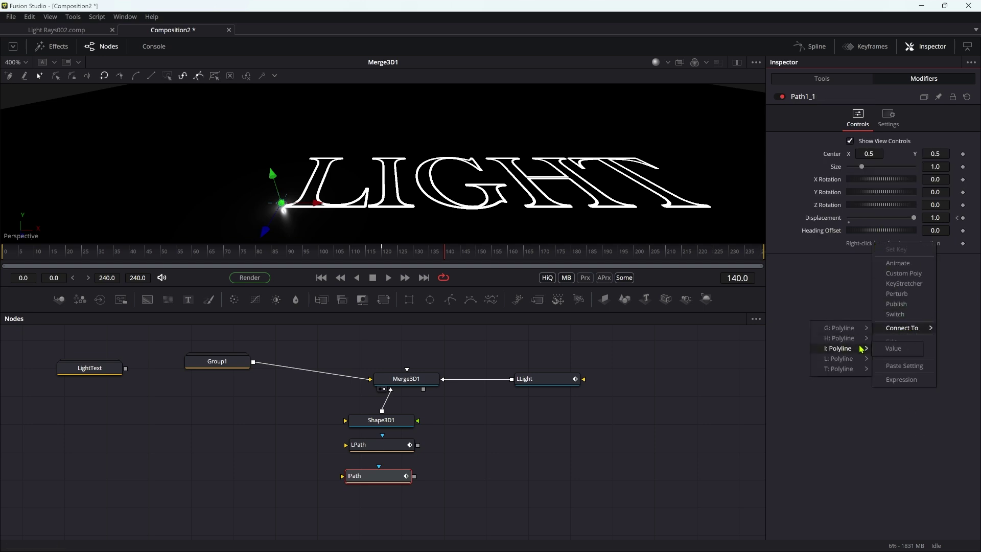
click(893, 347)
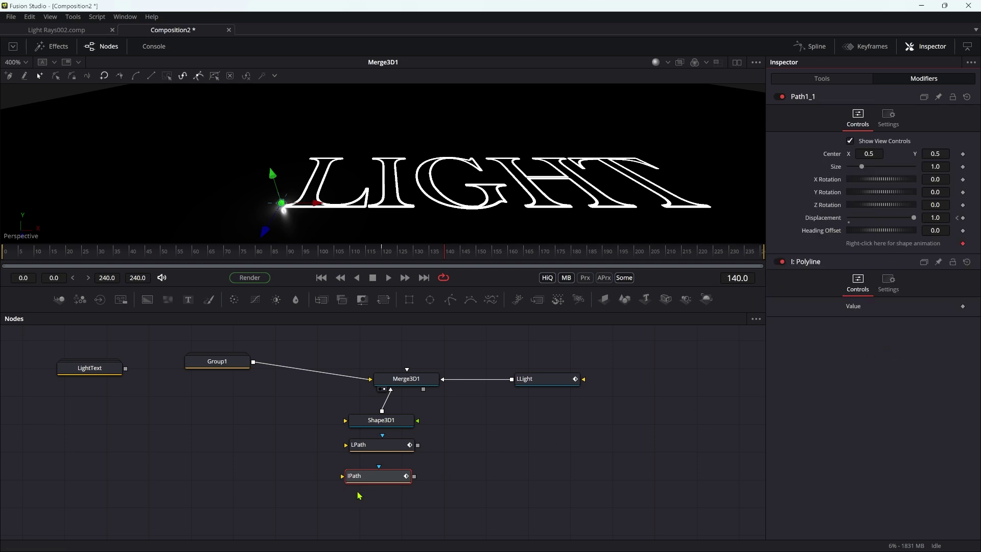
- Move LLight away from Merge3D1 and insert a Merge 3D node between them
click(563, 385)
drag(563, 385, 658, 400)
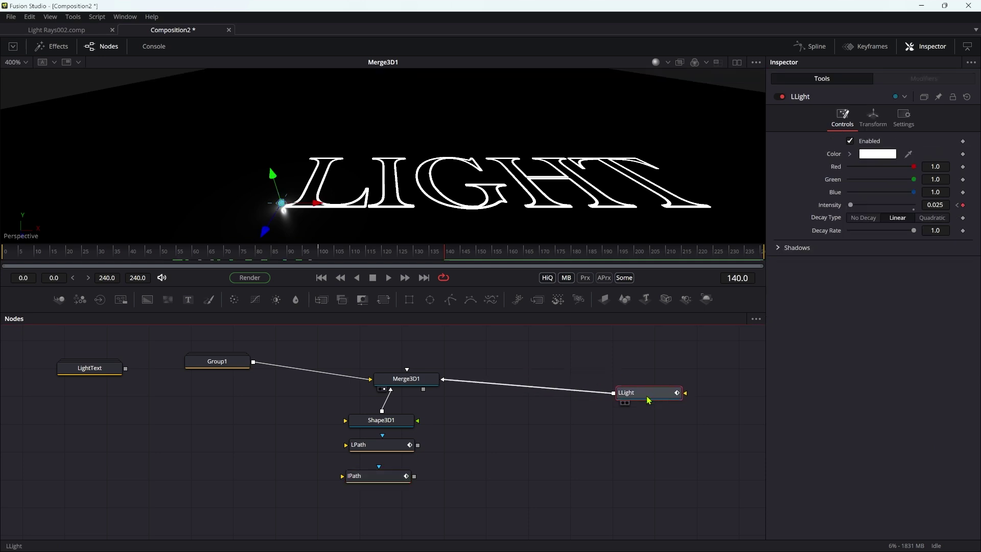
key(shift+space)
text(3)
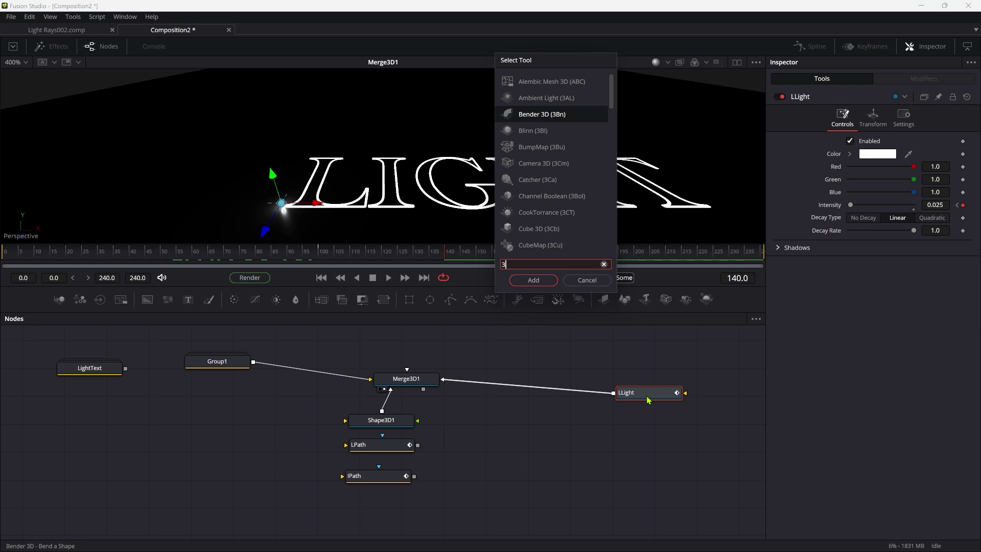
text(nrg)
key(BackSpace)
key(BackSpace)
key(BackSpace)
text(mg)
key(Return)
- Paste a copy of LLight, connect it to Merge3D2, and rename the copy ILight
click(657, 395)
key(ctrl+c)
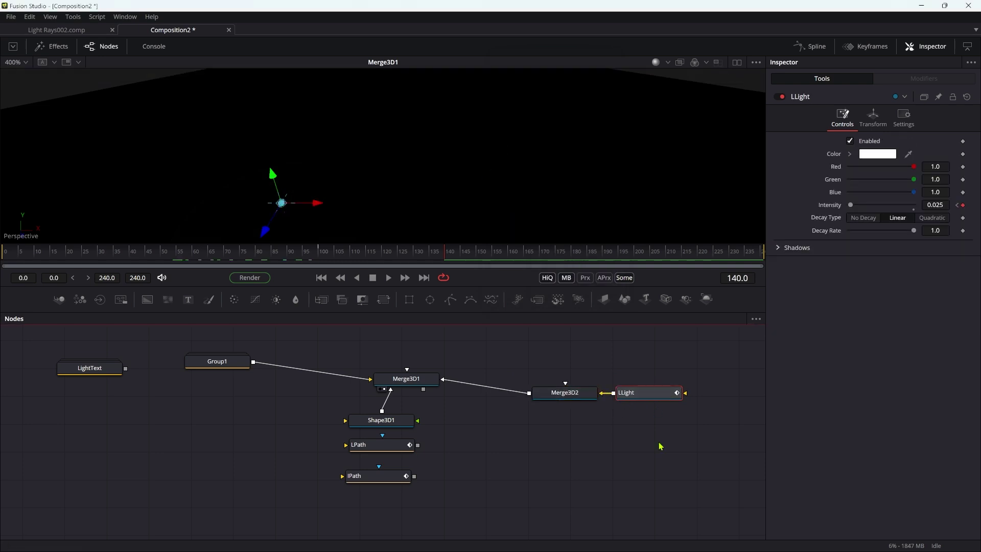
click(664, 462)
key(ctrl+v)
drag(698, 460, 569, 391)
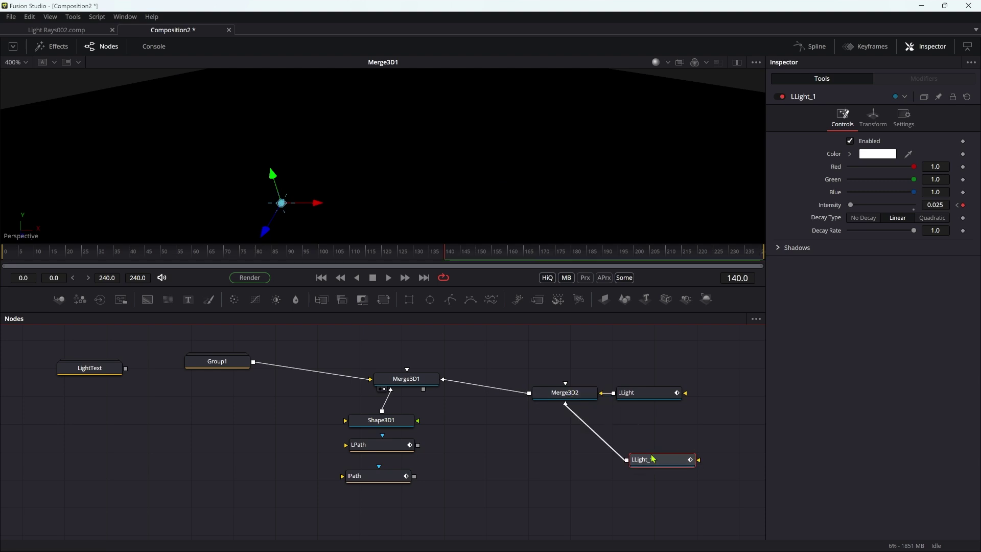
key(F2)
key(BackSpace)
text(lLight)
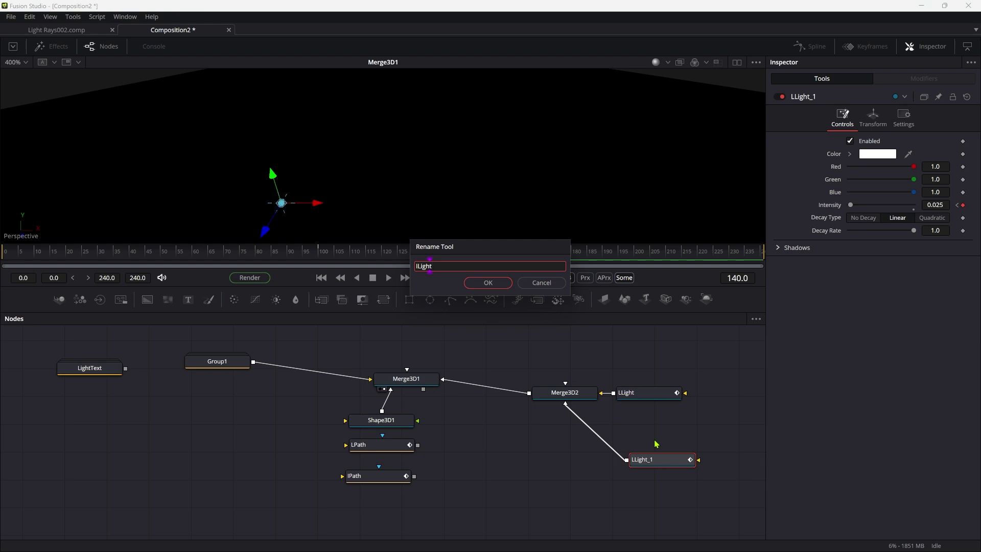
key(Return)
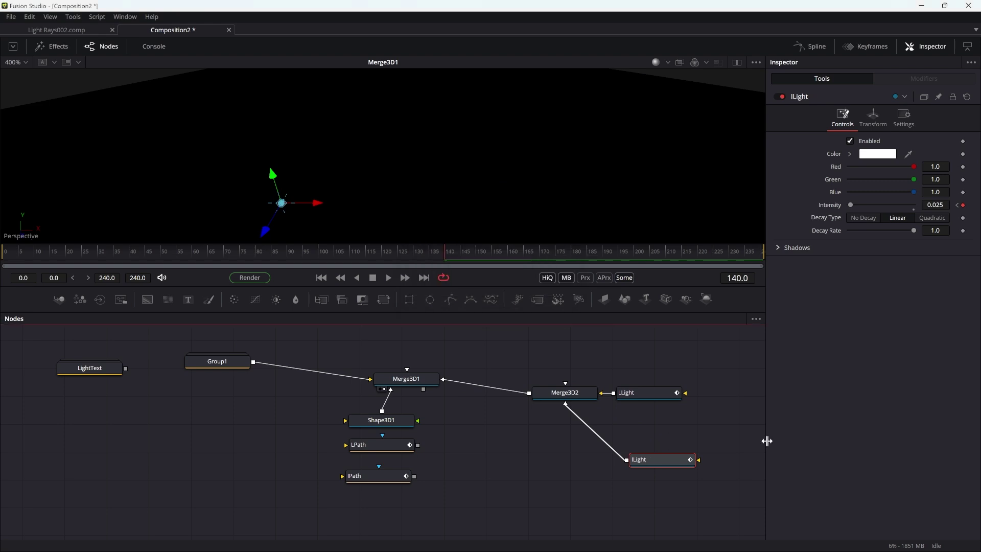
- Change ILight's translation expressions to IPath.Center.X-.5 for X and (IPath.Center.Y-.5)*-1 for Z, and check its movement along the timeline
click(874, 117)
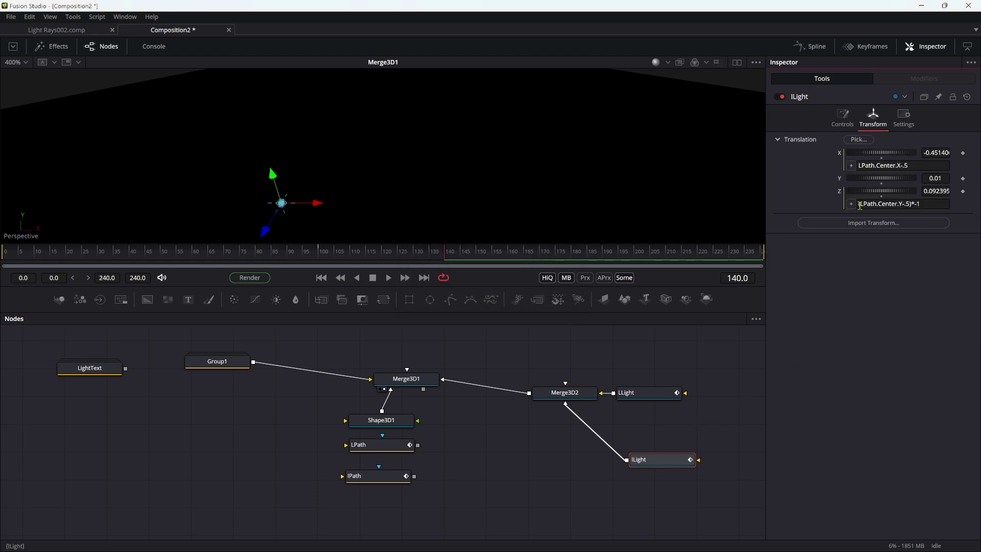
click(858, 166)
key(Delete)
text(I)
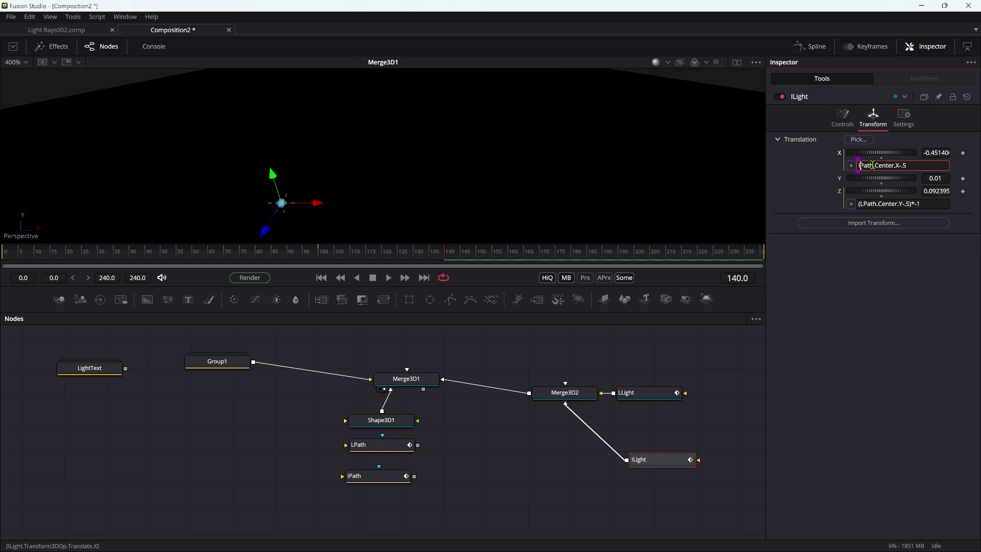
click(860, 203)
key(Delete)
text(l)
key(Tab)
drag(32, 253, 117, 266)
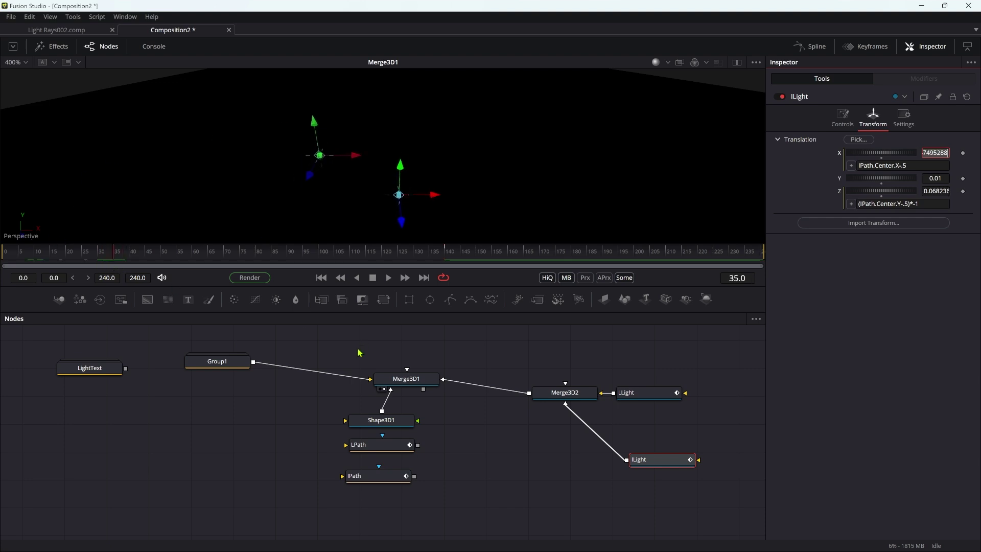
- Enable Pass Through Lights on Merge3D2 and scrub the early frames to check both lights
click(574, 394)
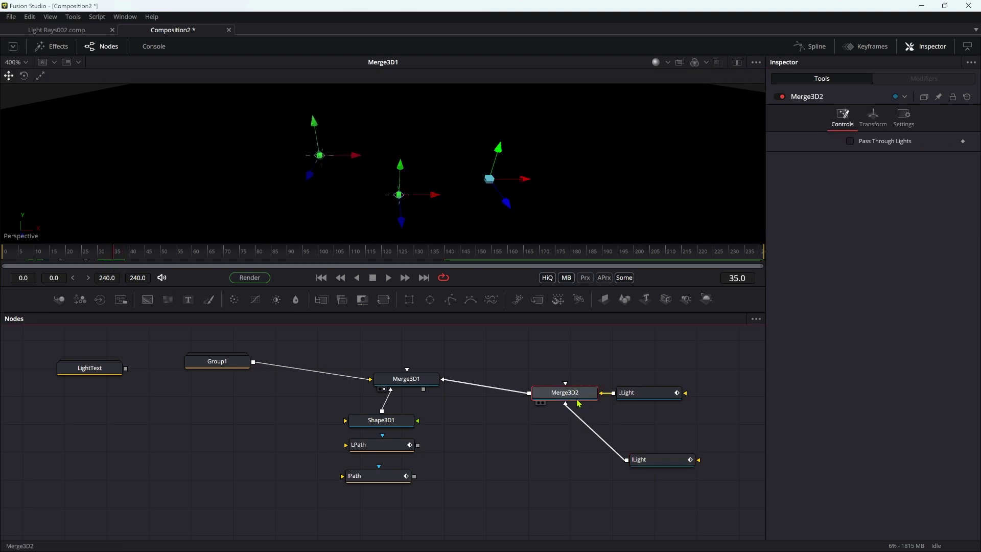
click(851, 142)
mouse_move(28, 258)
mouse_down()
mouse_move(181, 247)
mouse_move(94, 252)
mouse_up()
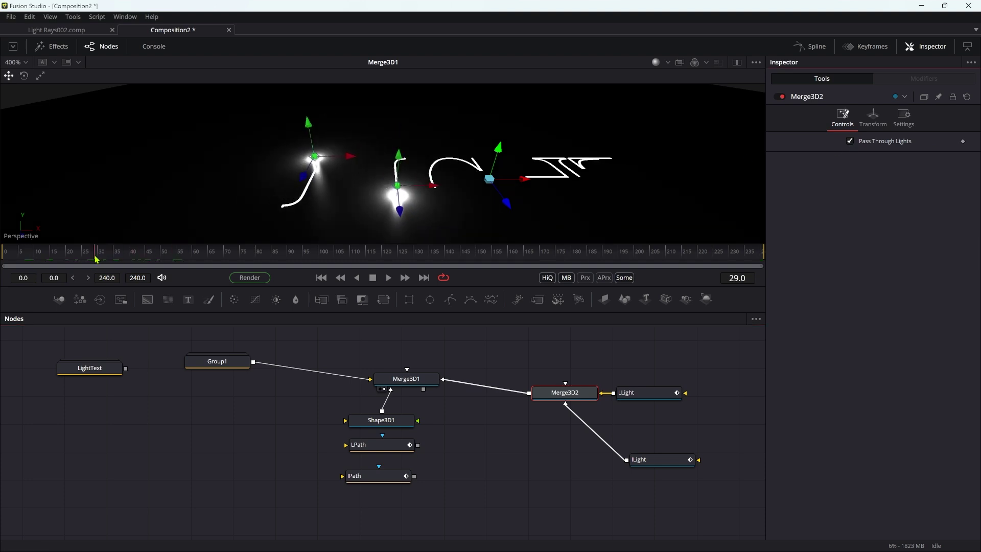
- Stack LLight and ILight beside Merge3D2 and align IPath beneath LPath
drag(661, 397, 671, 394)
drag(648, 465, 646, 416)
drag(366, 483, 370, 479)
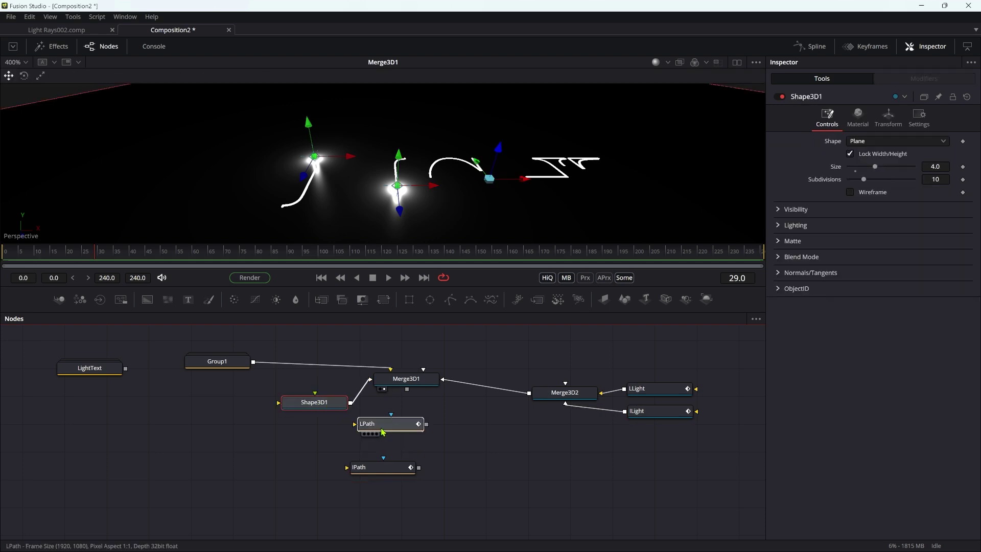
- Set up GPath with a matching GLight for the letter G, and rename the pasted path copy HPath
right_click(898, 306)
click(873, 118)
key(F2)
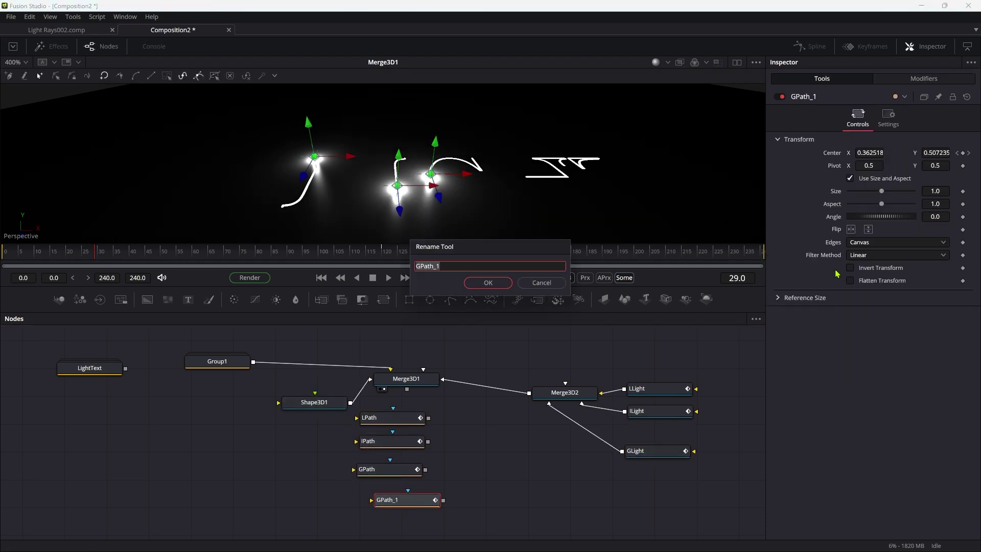
text(HPath)
key(Return)
- Connect the HLight copy to Merge3D2, complete TPath and TLight the same way, and scrub through the animation
drag(601, 494, 564, 394)
text(HLight)
click(873, 118)
key(F2)
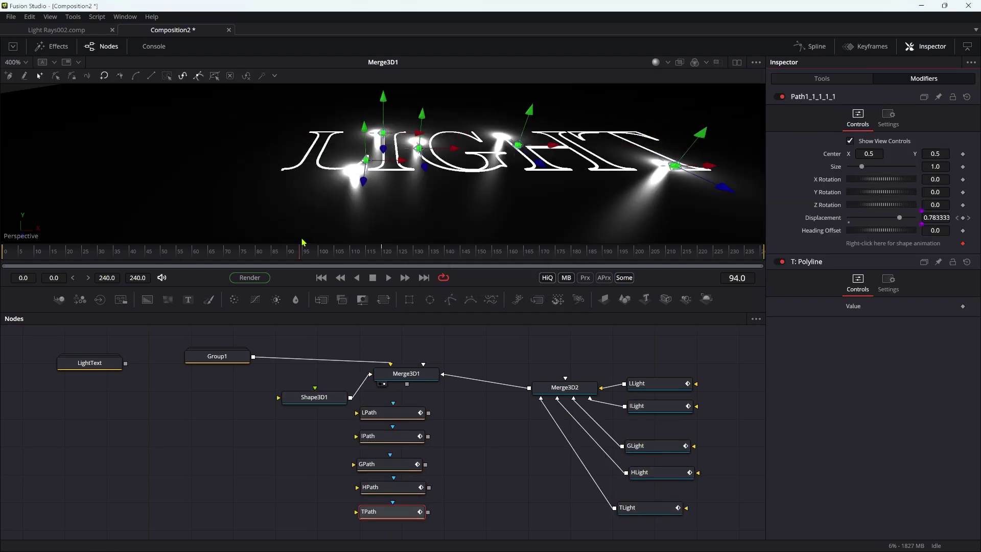
drag(518, 174, 499, 227)
mouse_move(17, 262)
mouse_down()
mouse_move(99, 241)
mouse_move(300, 224)
mouse_move(638, 245)
mouse_up()
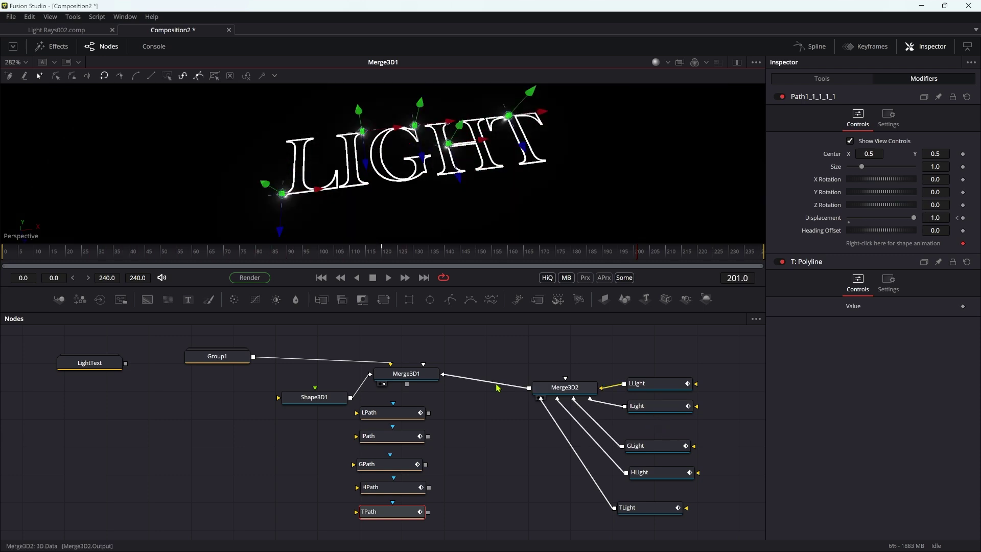
- Group Merge3D2 with the five letter lights and rename the group Lights
drag(562, 352, 674, 529)
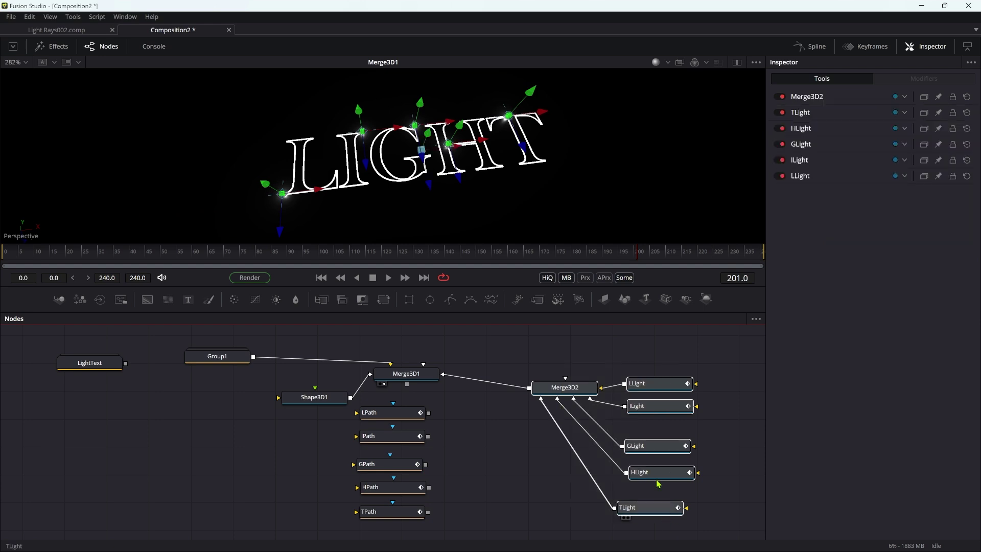
key(ctrl+g)
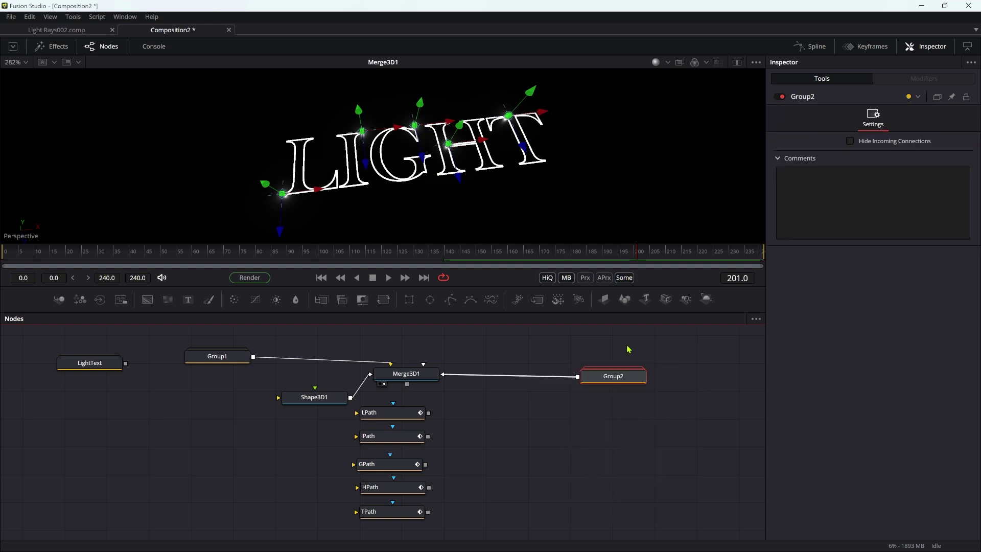
key(F2)
text(Light)
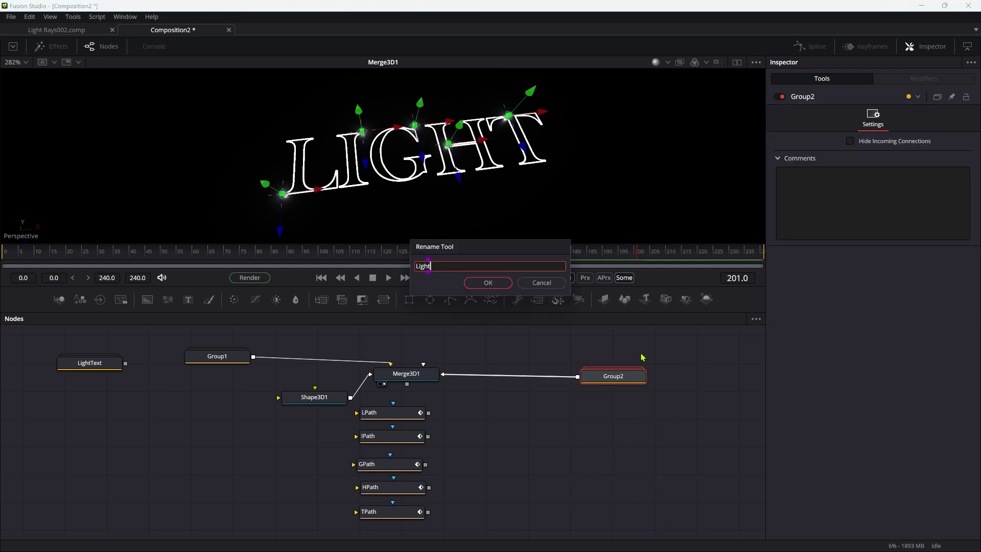
text(s)
key(Return)
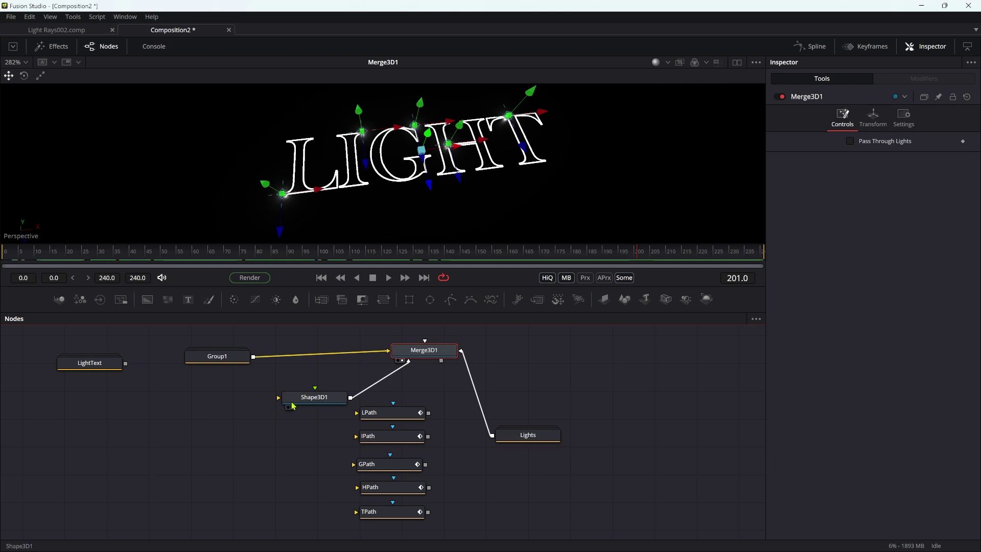
- Rename the Shape3D1 plane node as Floor
drag(284, 401, 306, 393)
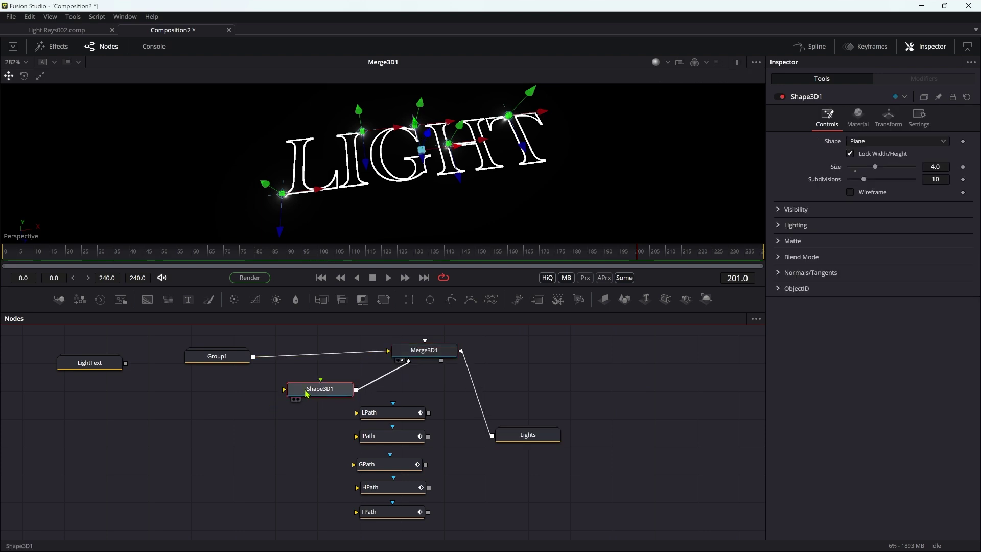
key(F2)
text(Floor)
key(Return)
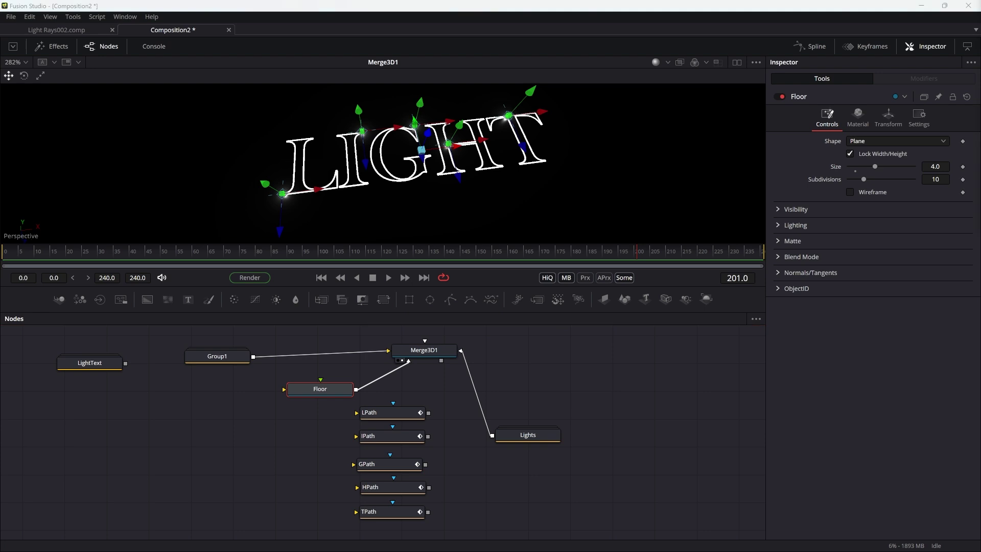
- Import the TunnelDirt_C.png texture near the Floor node and chain a Luma Keyer and a Blinn material after it
drag(524, 402, 221, 413)
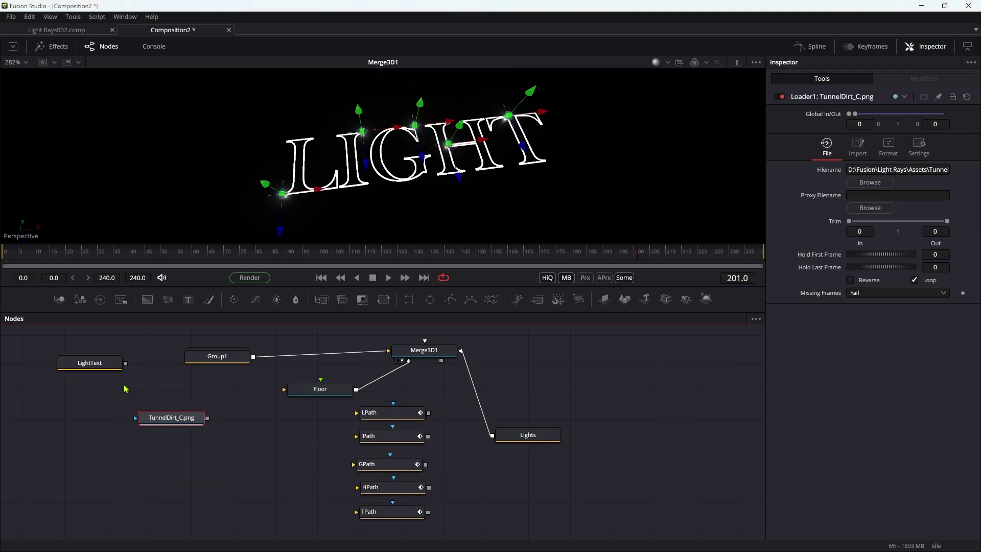
drag(182, 419, 342, 124)
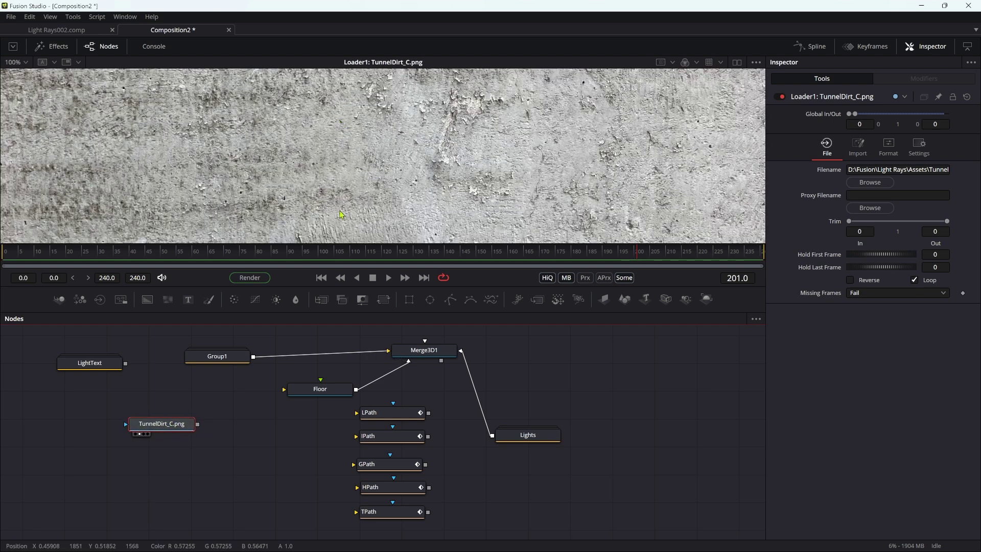
key(shift+space)
text(luma)
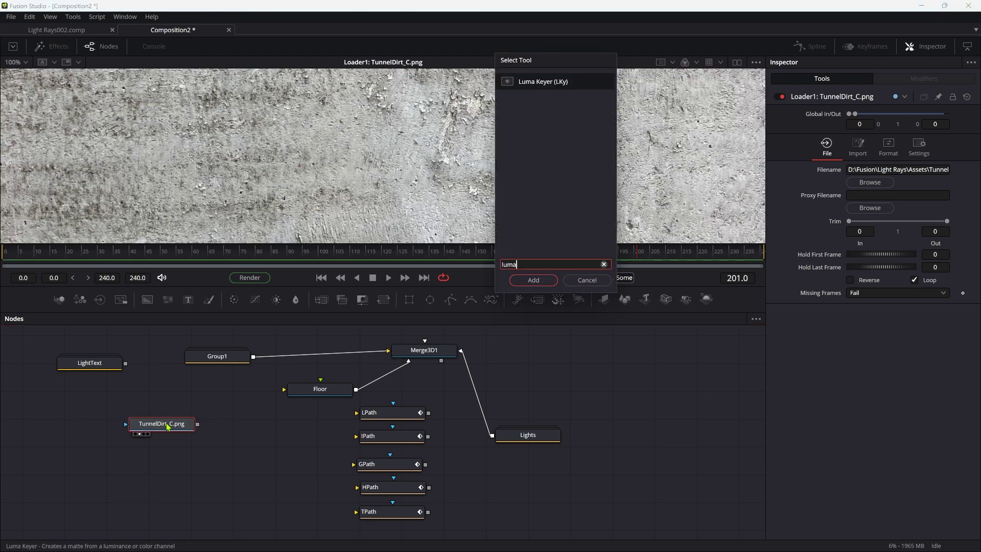
key(Return)
key(shift+space)
text(blinn)
key(Return)
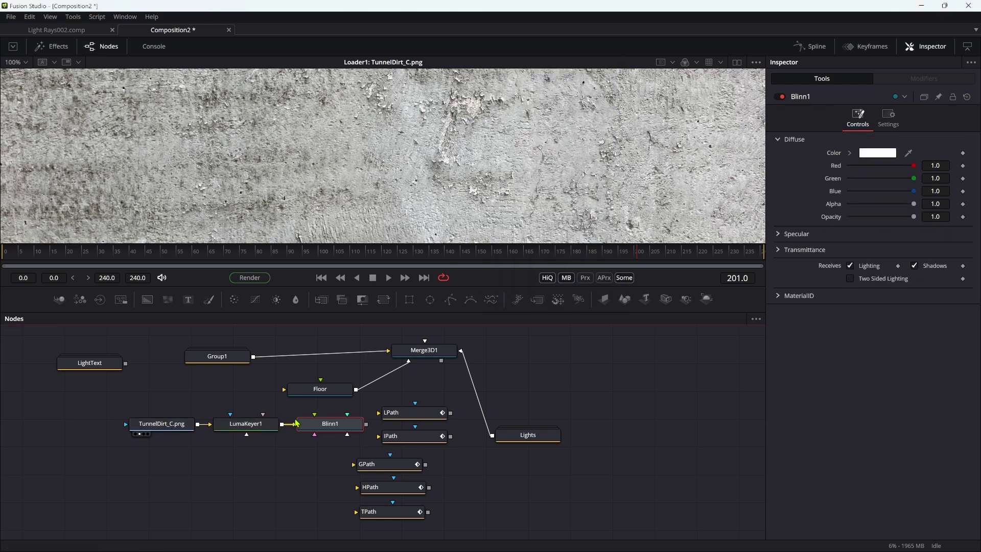
- Preview Blinn1, reroute LumaKeyer1 into its specular intensity input, and adjust the keyer's luminance range
drag(294, 425, 267, 166)
click(342, 443)
click(258, 420)
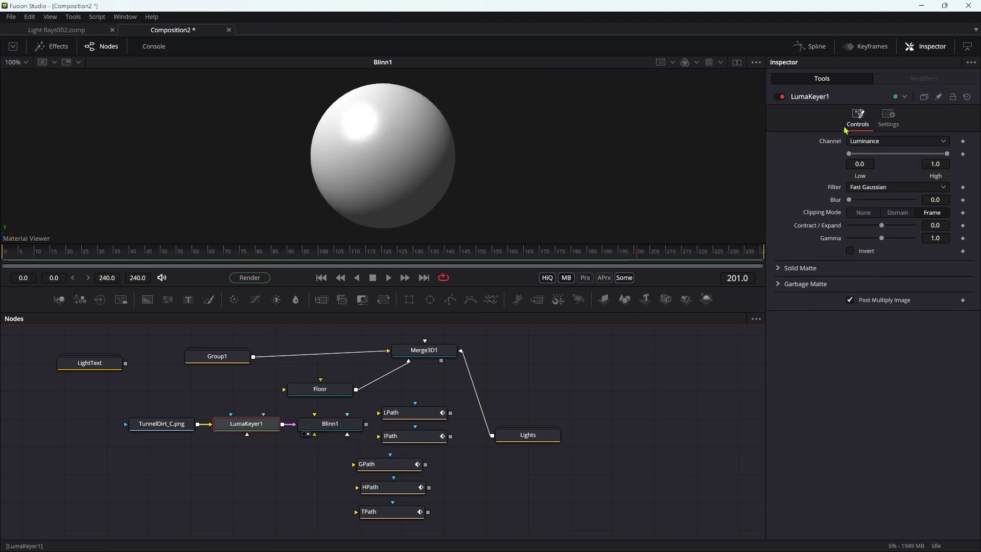
drag(890, 161, 916, 154)
- Set Blinn1's diffuse color to dark grey #383838 and connect the material to the Floor node
click(333, 428)
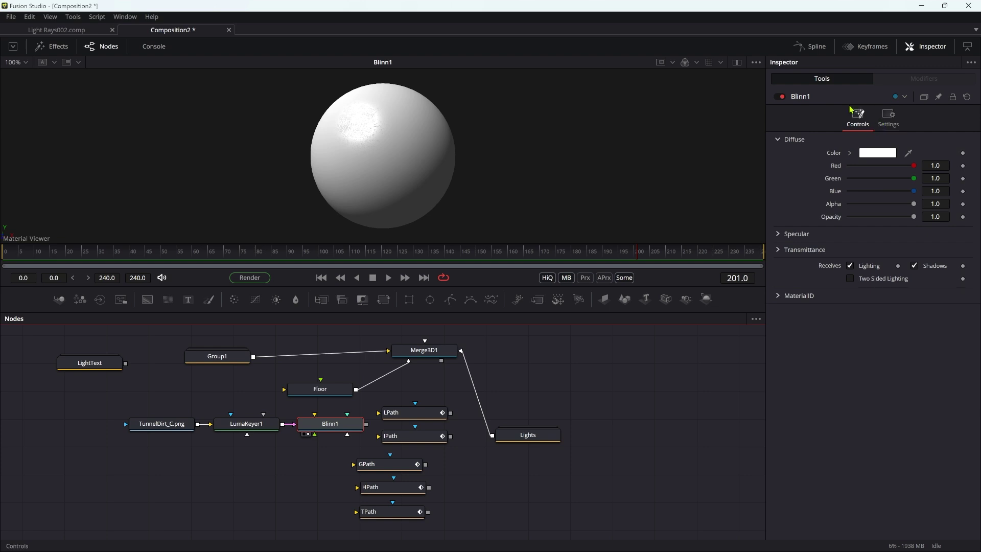
click(889, 153)
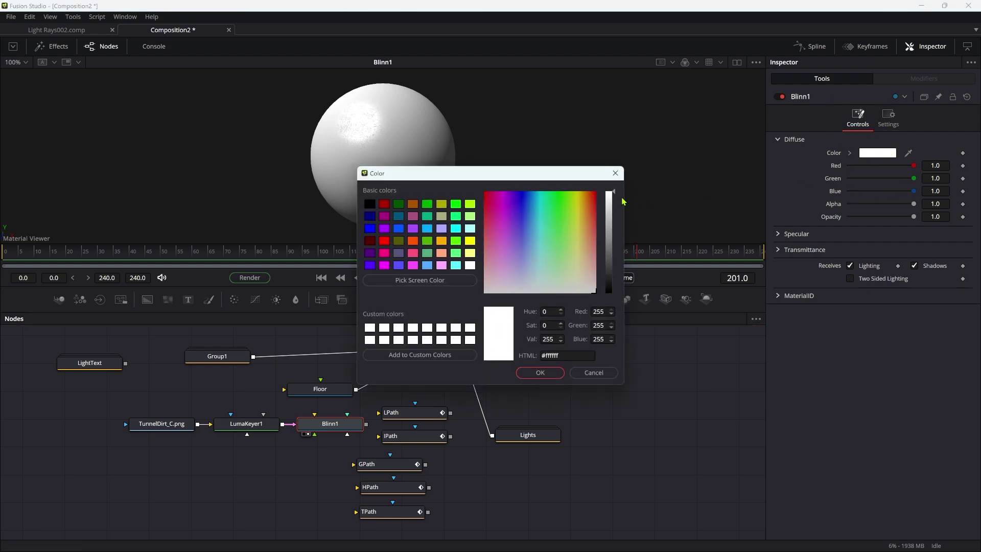
drag(616, 195, 620, 271)
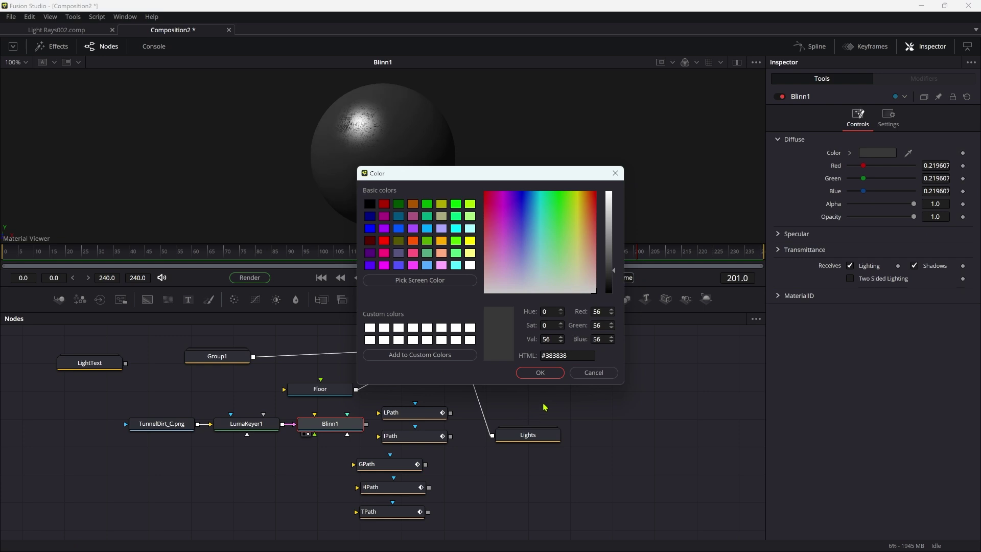
click(554, 374)
drag(366, 424, 321, 392)
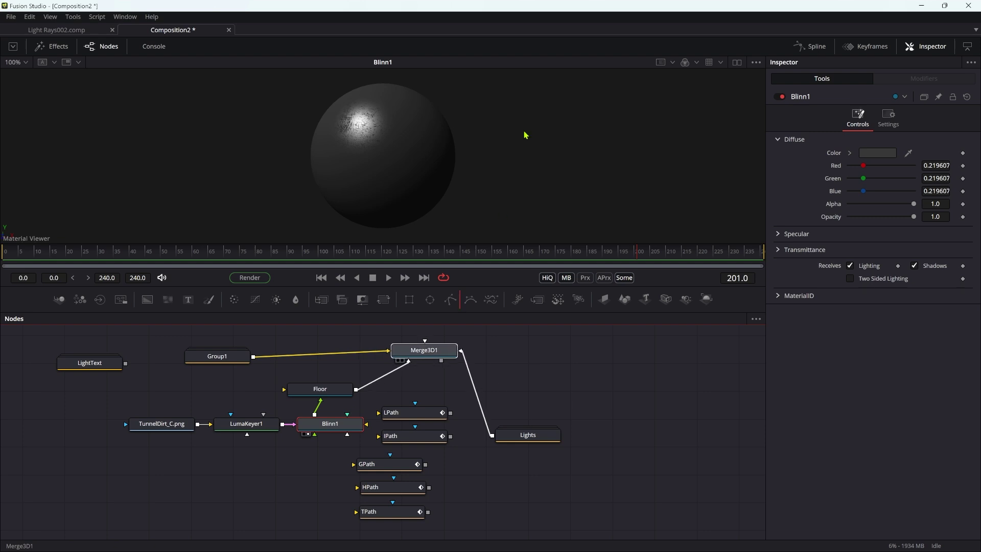
- Display the Merge3D1 scene and spread out the Merge3D1 and Lights nodes to make room in the graph
drag(526, 135, 527, 134)
drag(516, 211, 509, 165)
drag(432, 350, 491, 348)
drag(541, 444, 532, 493)
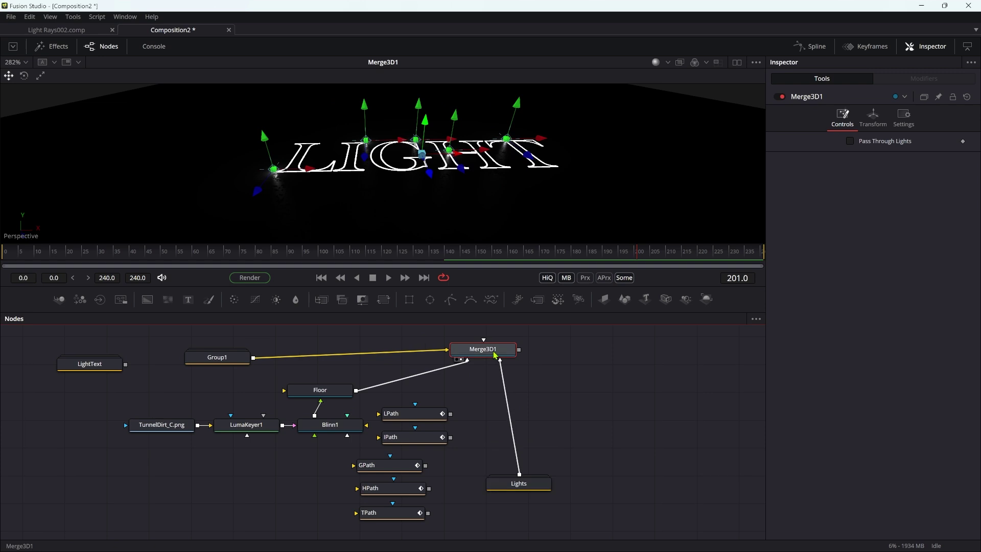
- Add a Renderer 3D node after Merge3D1 and set its renderer type to Hardware Renderer
click(496, 352)
key(shift+space)
text(3rn)
key(Return)
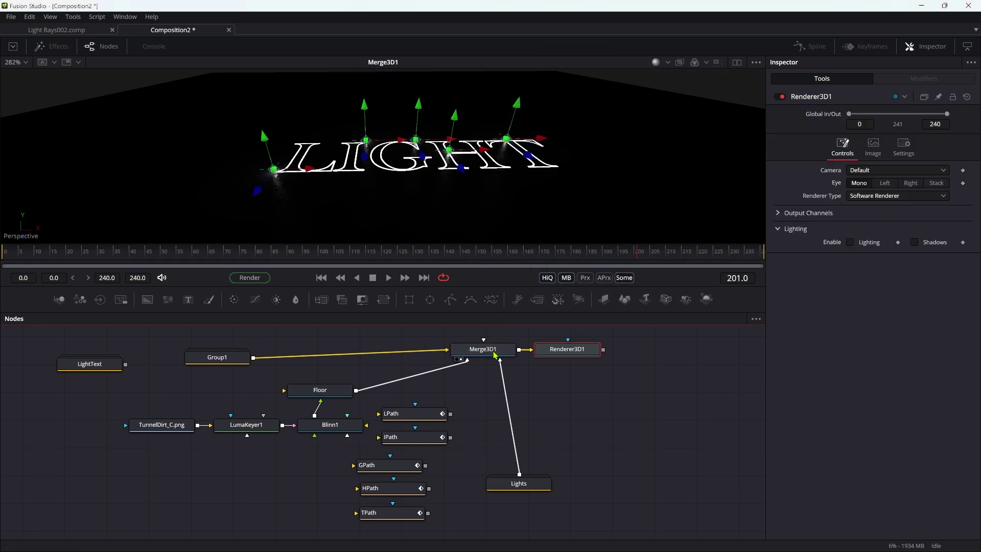
click(887, 195)
click(879, 189)
- Add a Camera 3D node connected to Merge3D1, display Renderer3D1 in the viewer, and place the camera above the merge
click(483, 350)
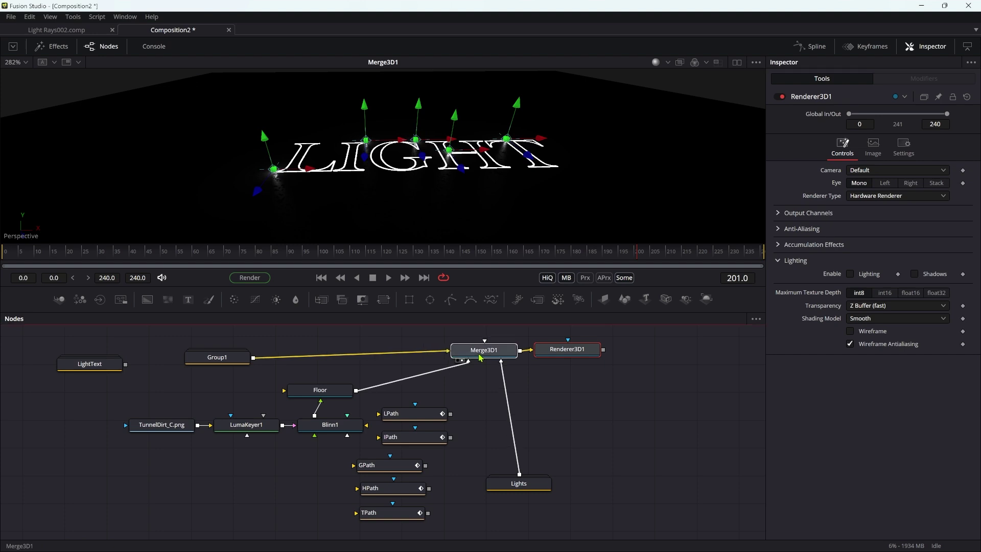
key(shift+space)
text(3cn)
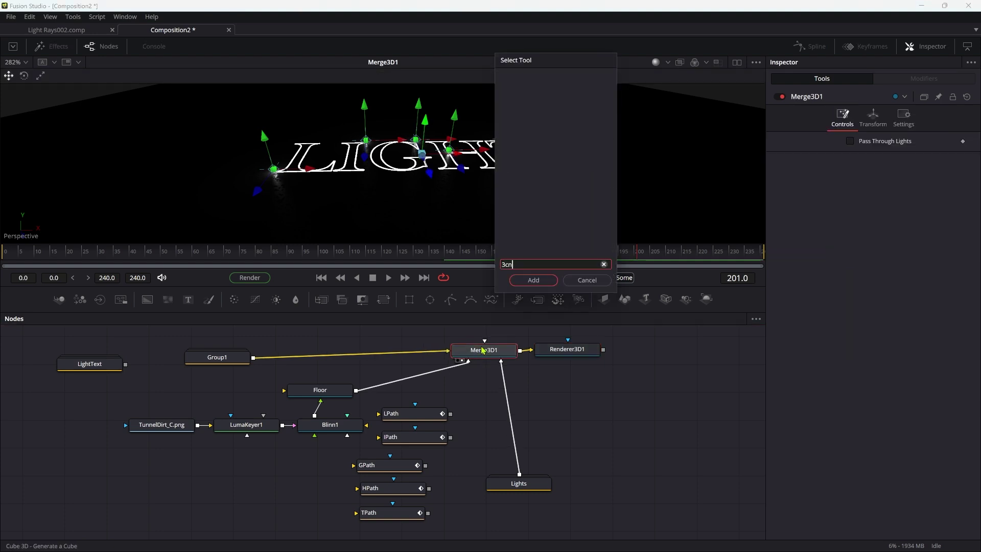
key(BackSpace)
text(m)
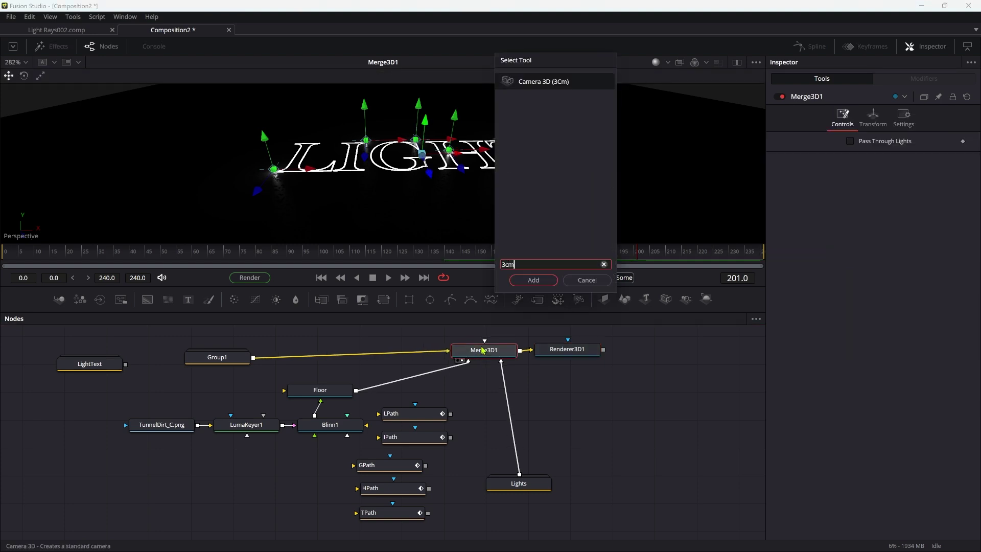
key(Return)
key(1)
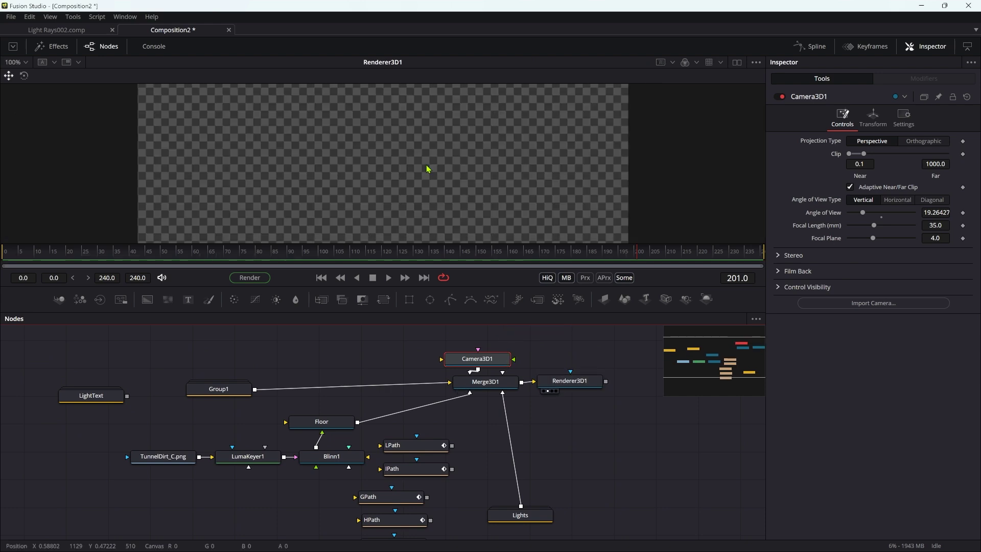
drag(480, 358, 492, 336)
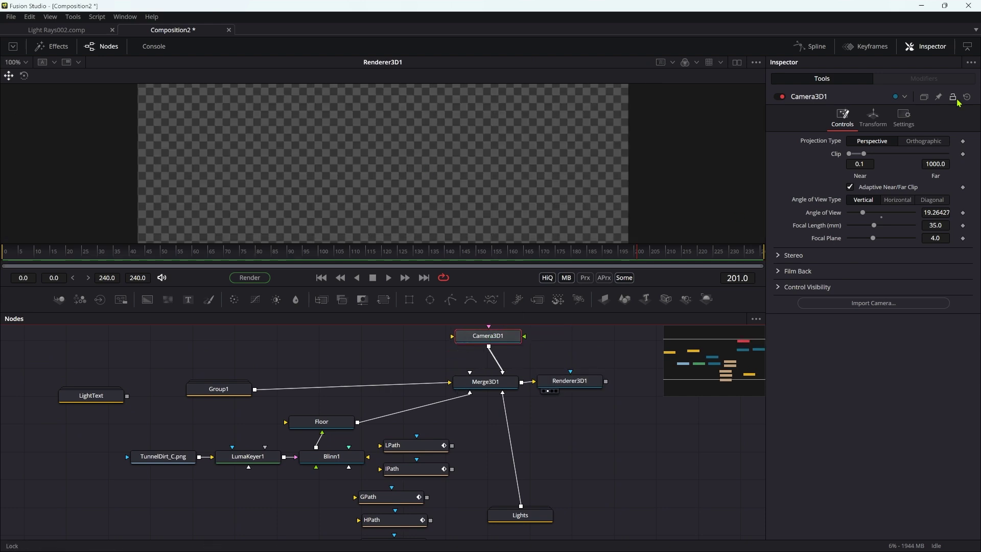
- Set Camera3D1's Z translation to 2.5
click(874, 118)
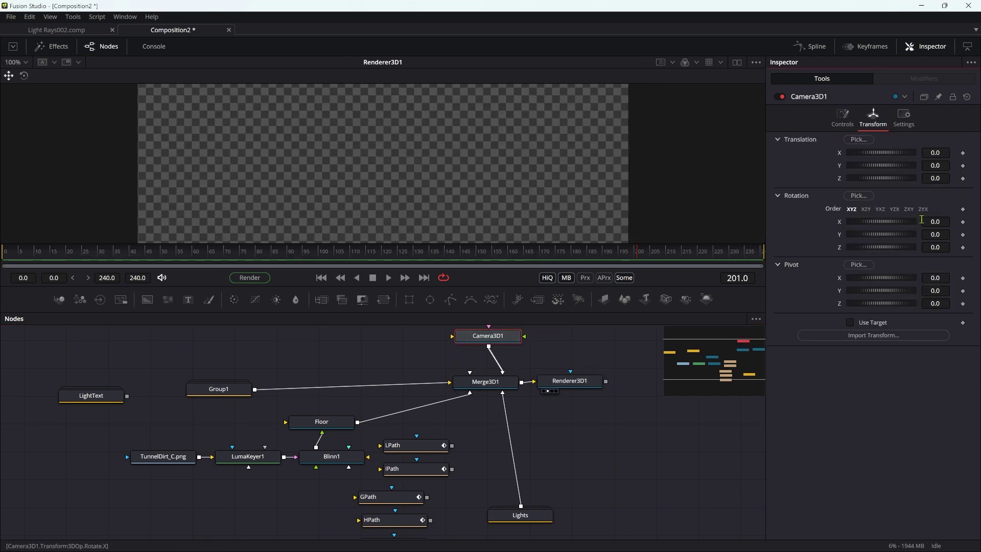
click(943, 178)
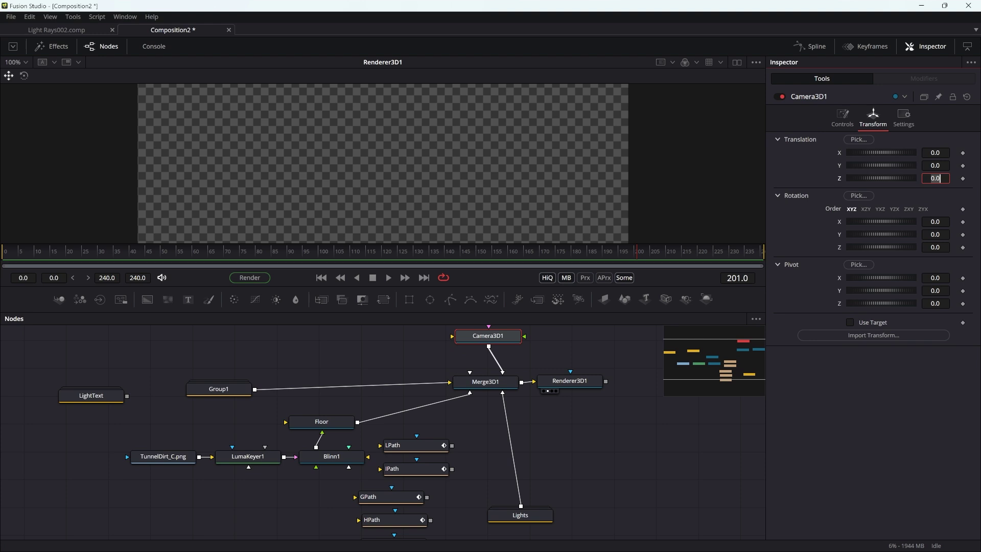
key(Tab)
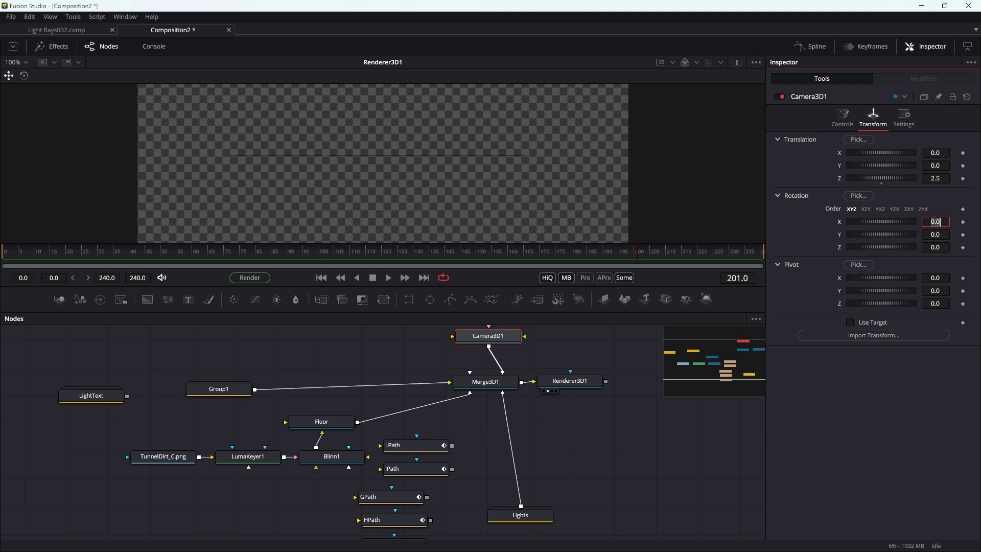
- Give the camera's pivot Z the expression -Transform3DOp.Translate.Z and set its X rotation to -30
right_click(878, 305)
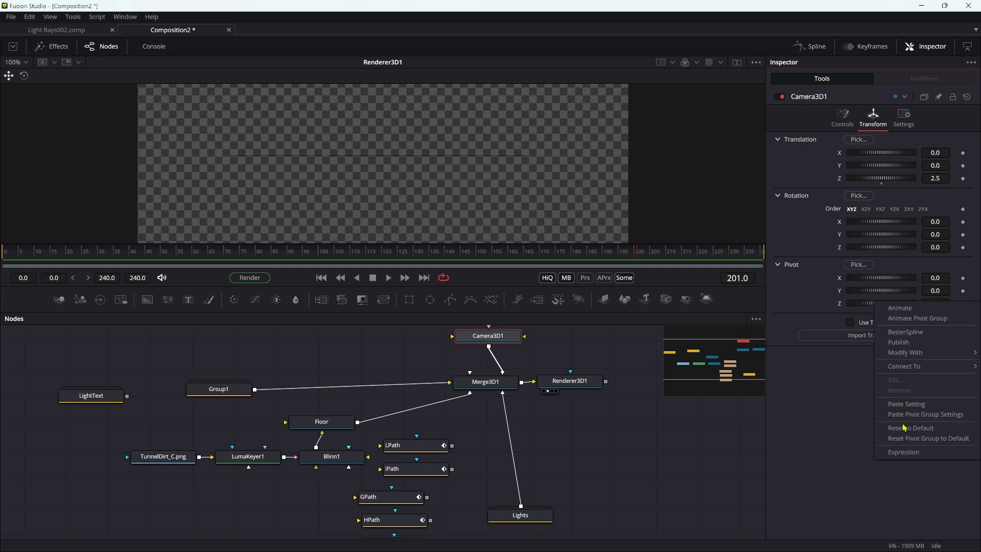
click(911, 461)
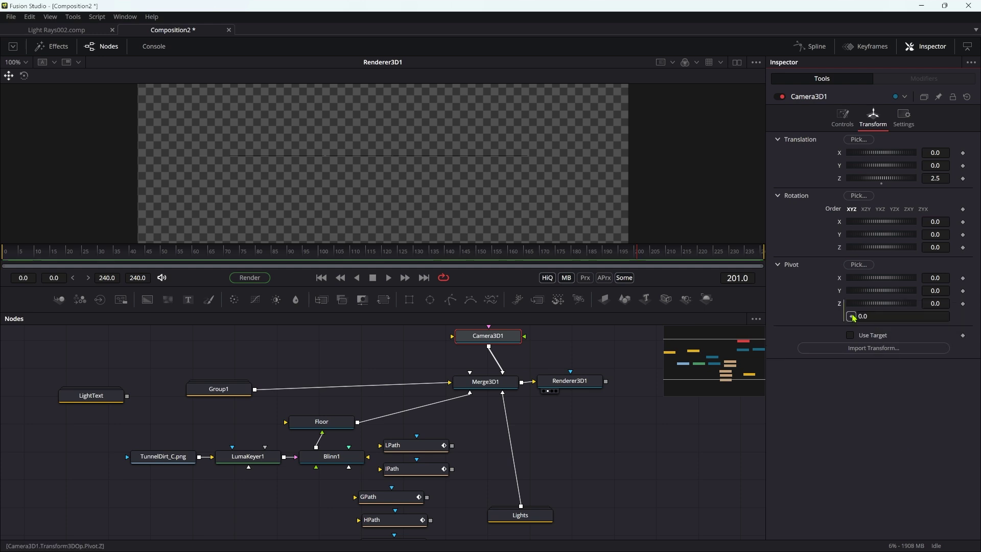
drag(851, 317, 879, 179)
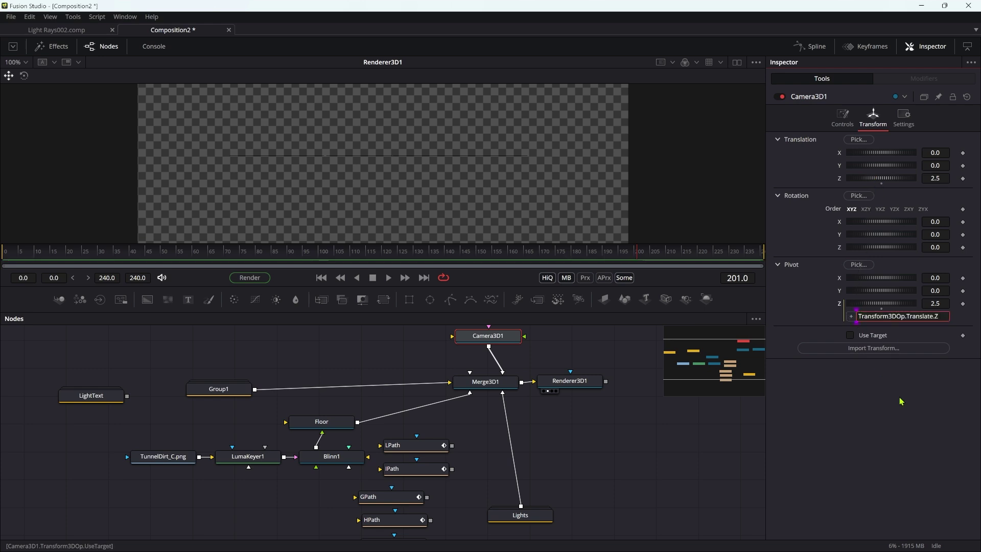
text(-)
key(Tab)
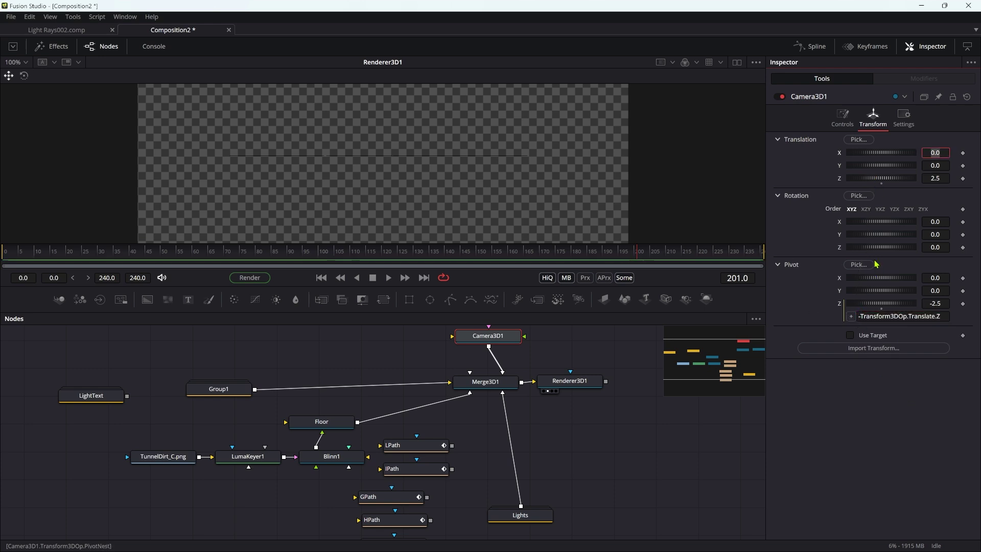
click(943, 221)
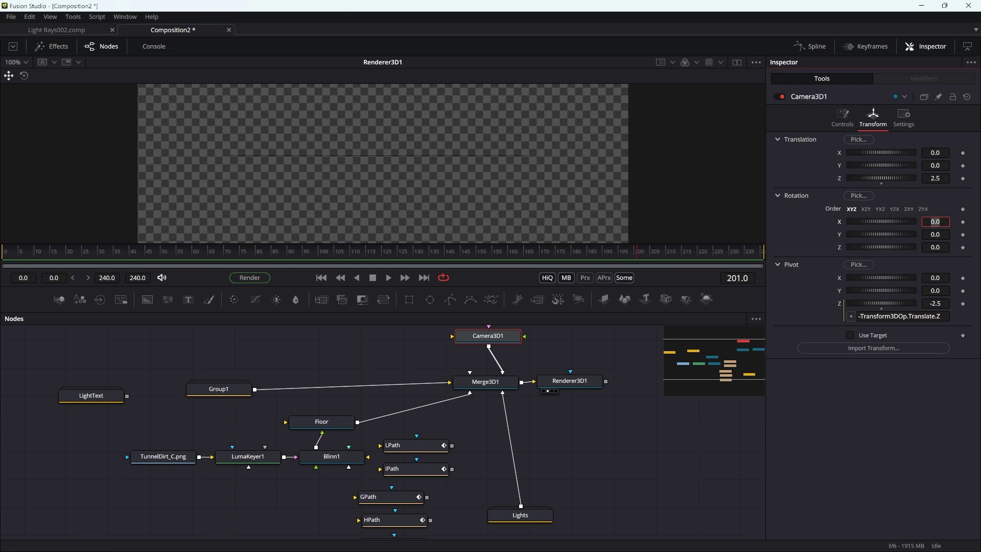
key(Tab)
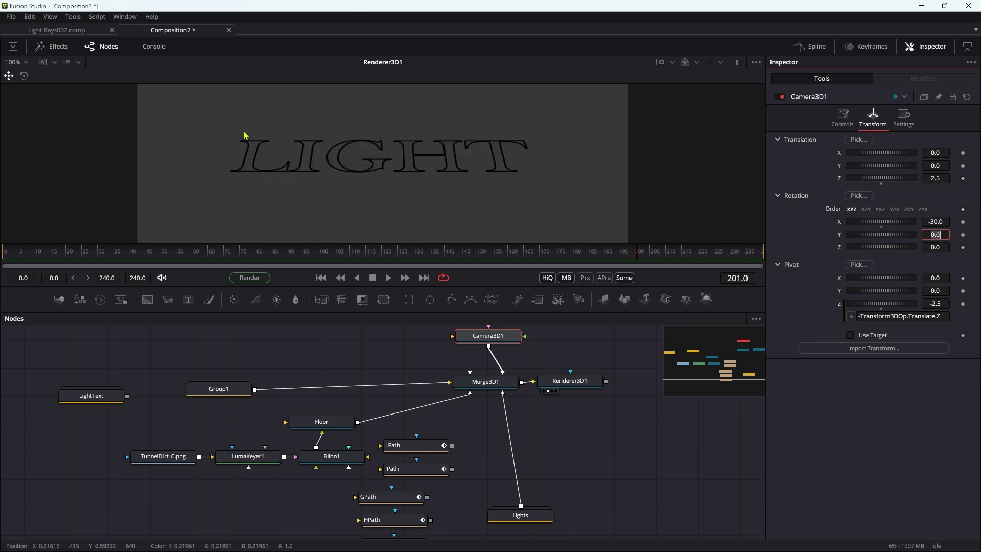
- Enable lighting in Renderer3D1 and scrub the timeline to frame 80 to check the rendered text
click(562, 386)
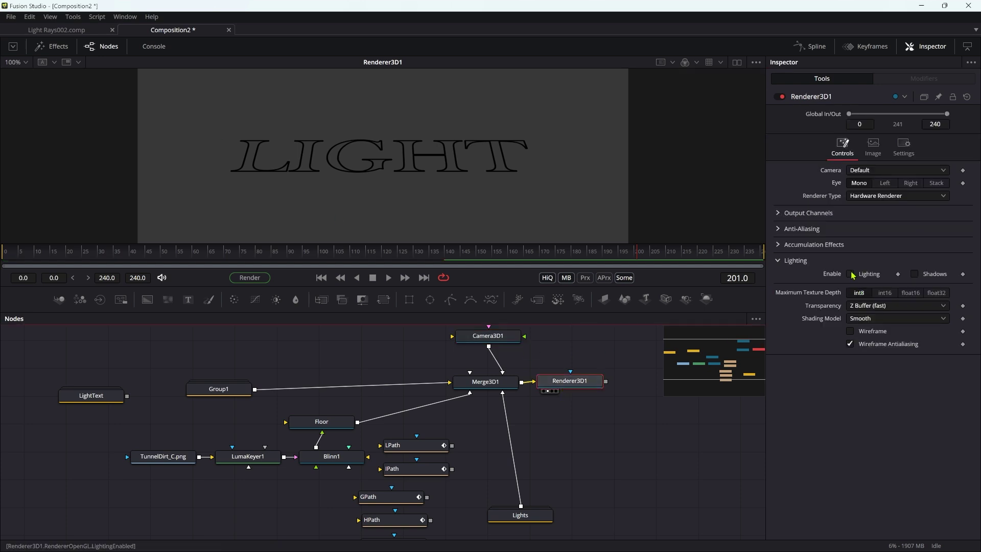
click(850, 274)
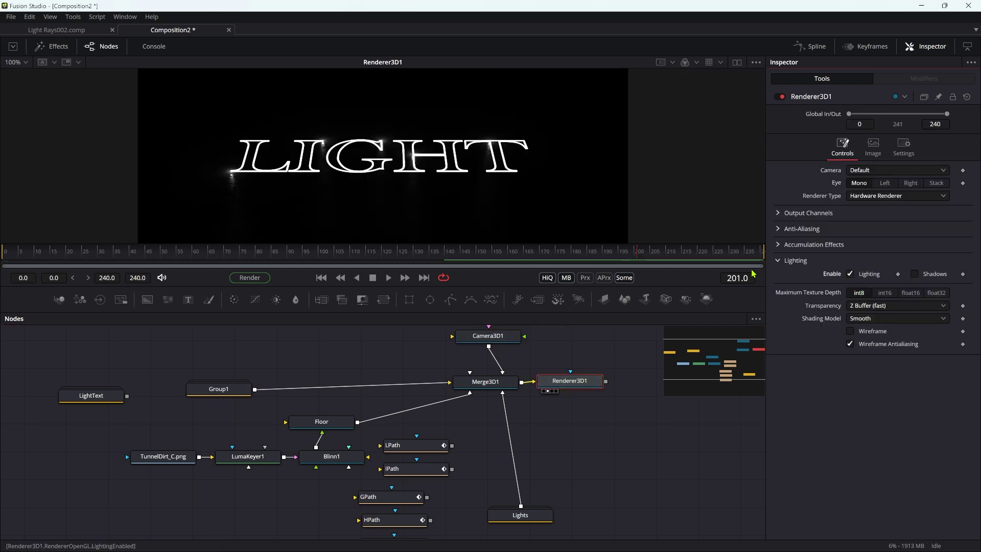
mouse_move(154, 250)
mouse_down()
mouse_move(318, 261)
mouse_move(161, 263)
mouse_move(414, 269)
mouse_move(258, 271)
mouse_up()
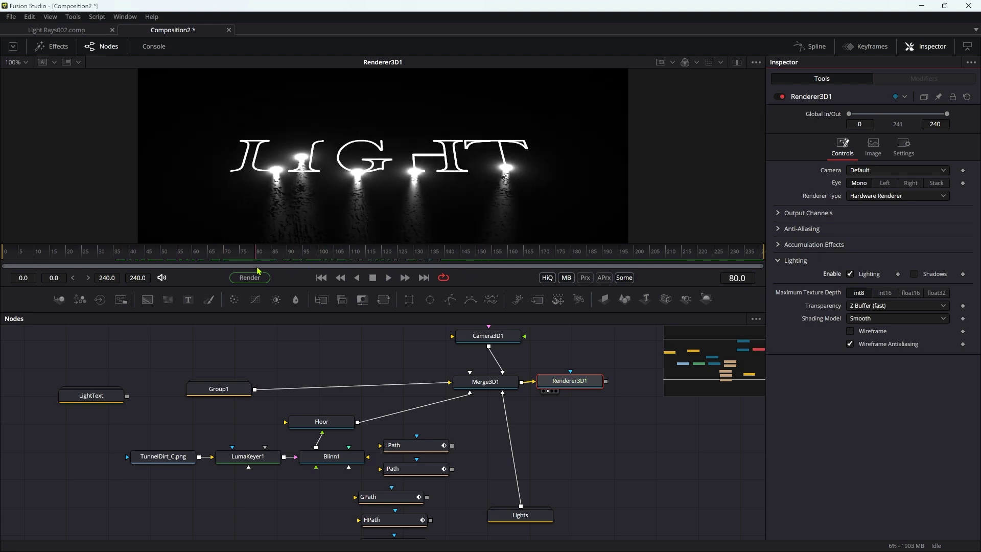
- Add a Soft Glow node after Renderer3D1
drag(566, 445, 487, 456)
drag(487, 399, 511, 398)
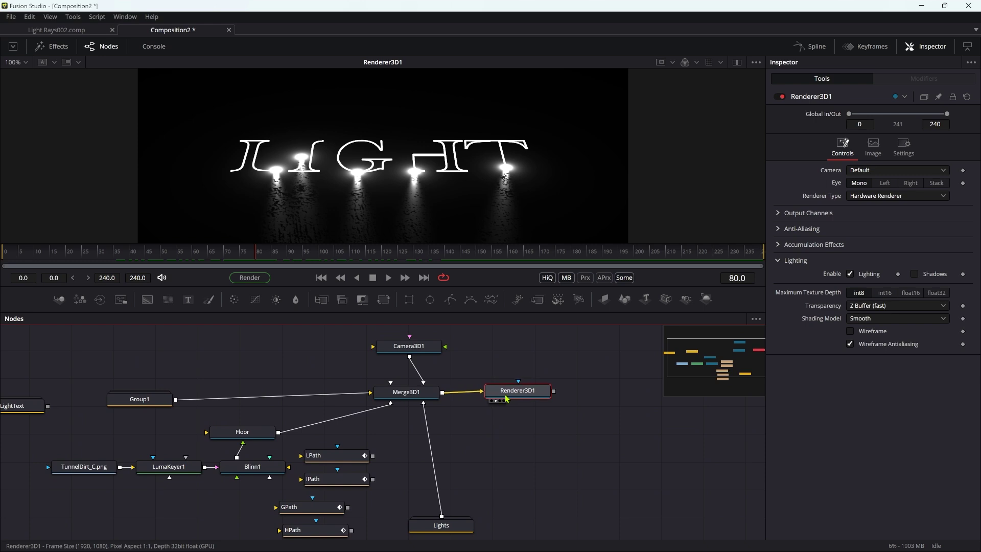
key(shift+space)
text(sof)
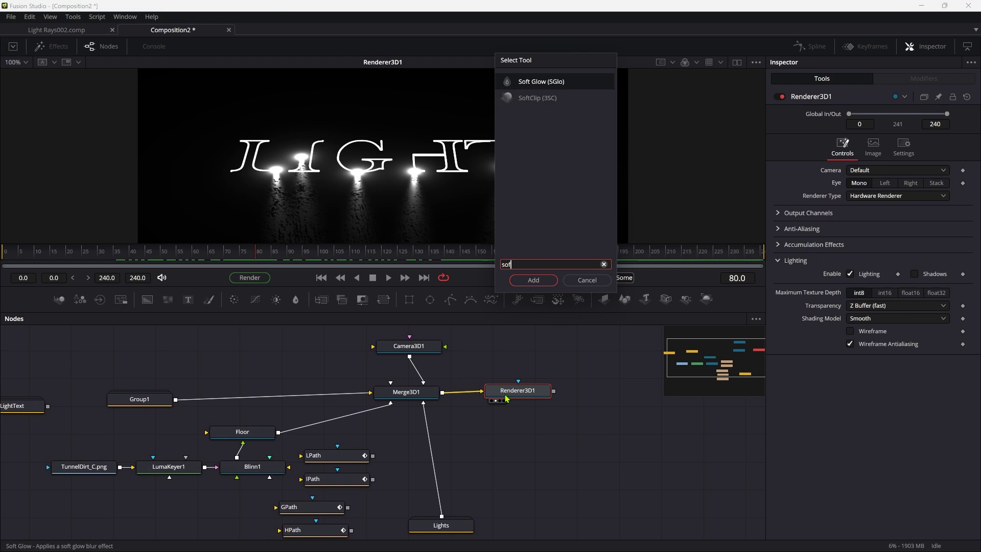
key(Return)
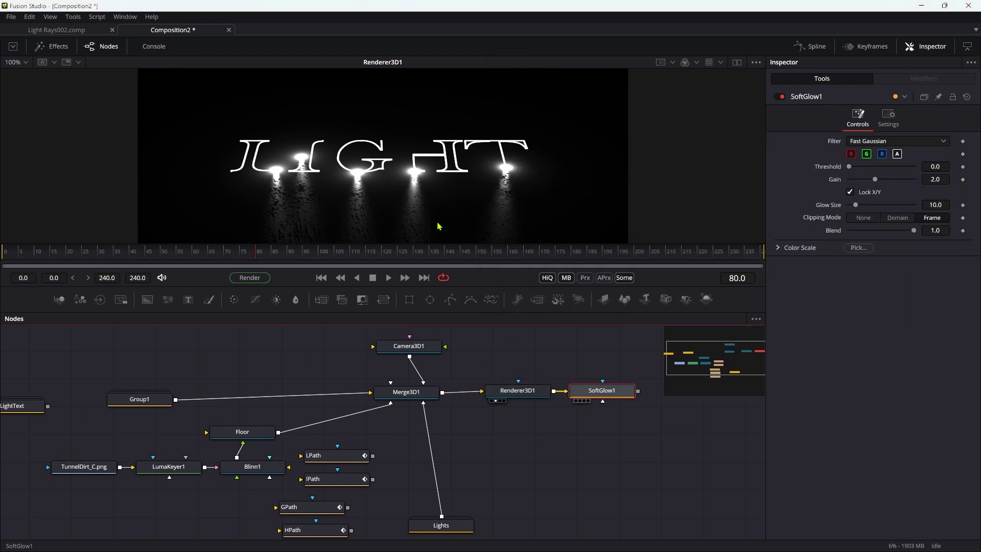
- Set SoftGlow1's blend to 0.2 and tint the glow bluish with red scale 0.8 and blue scale 1.2
click(943, 231)
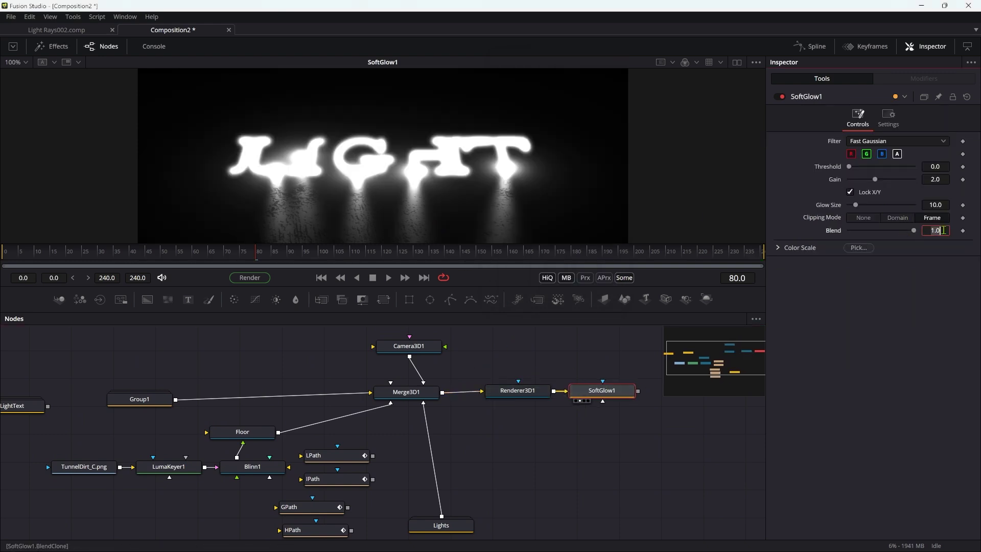
text(.2)
key(Tab)
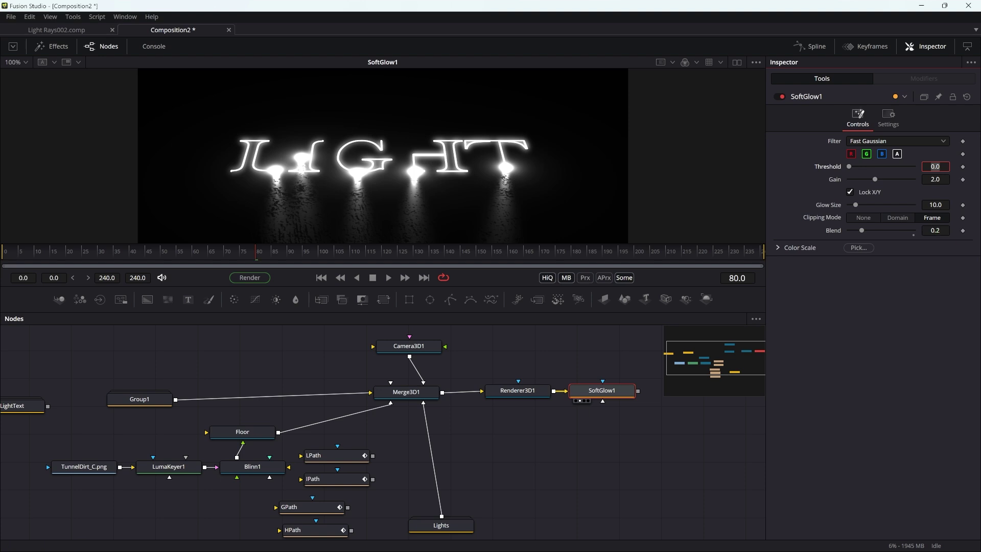
click(780, 248)
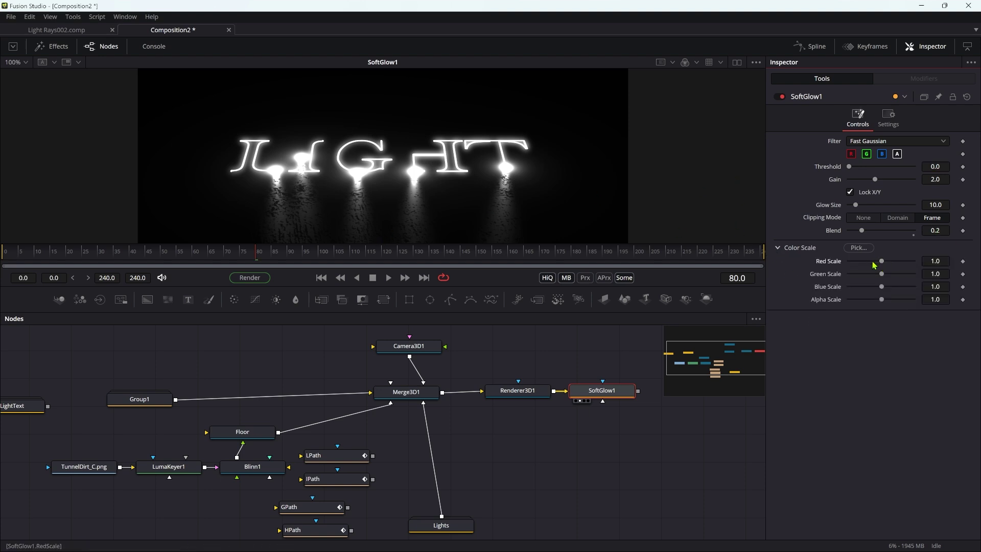
click(895, 288)
drag(605, 395, 611, 395)
- Add a Rays node after SoftGlow1 and display its output in the viewer
drag(651, 445, 584, 438)
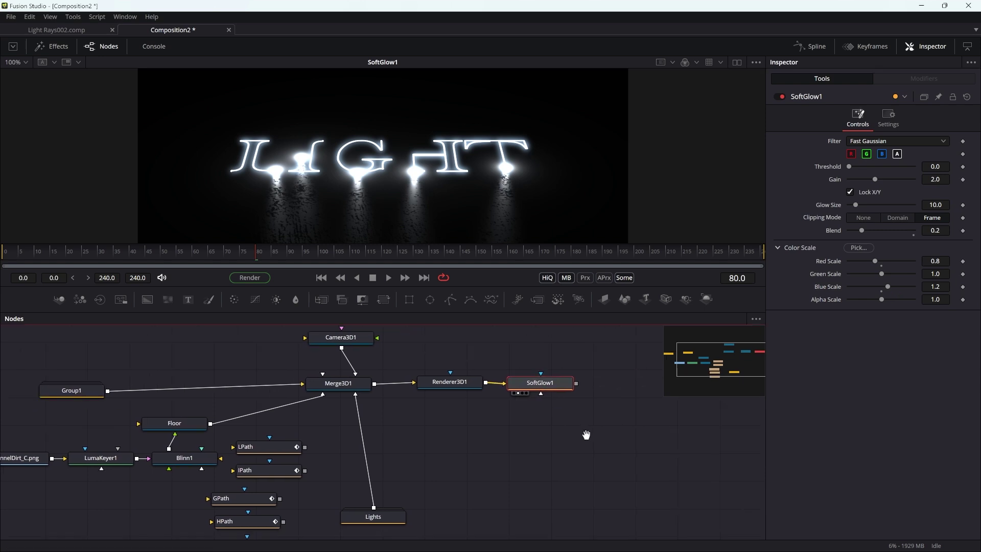
key(shift+space)
text(soft)
key(BackSpace)
key(BackSpace)
key(BackSpace)
key(BackSpace)
text(ra)
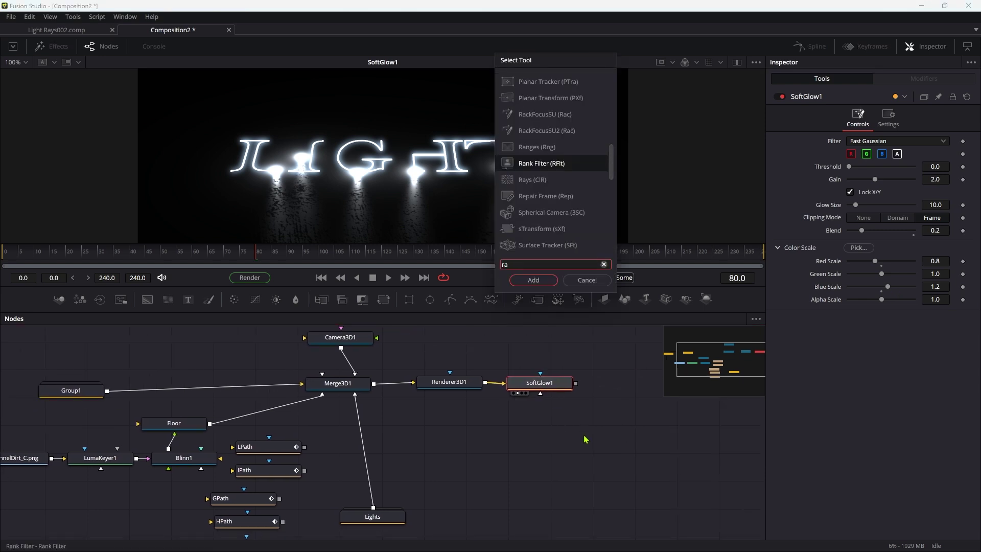
key(Down)
key(Return)
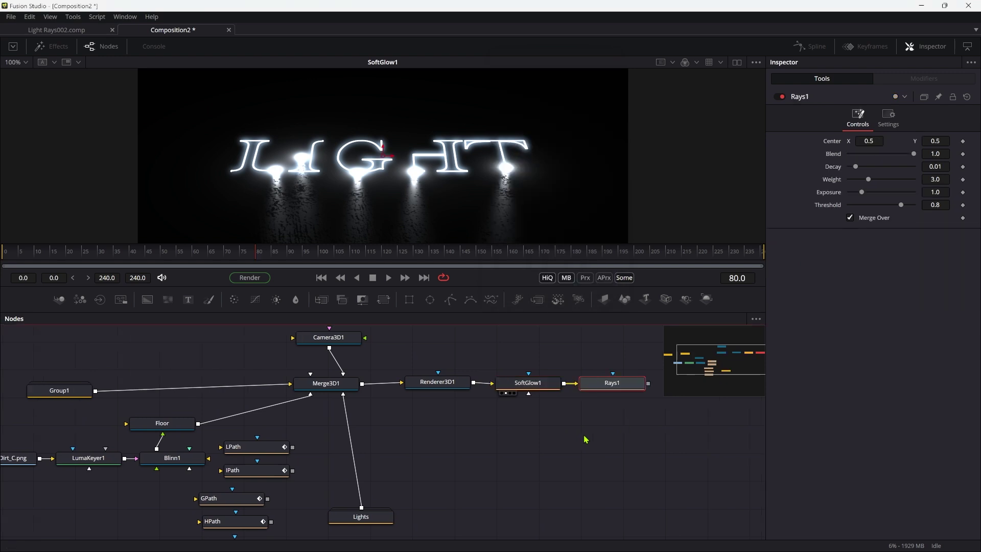
click(586, 393)
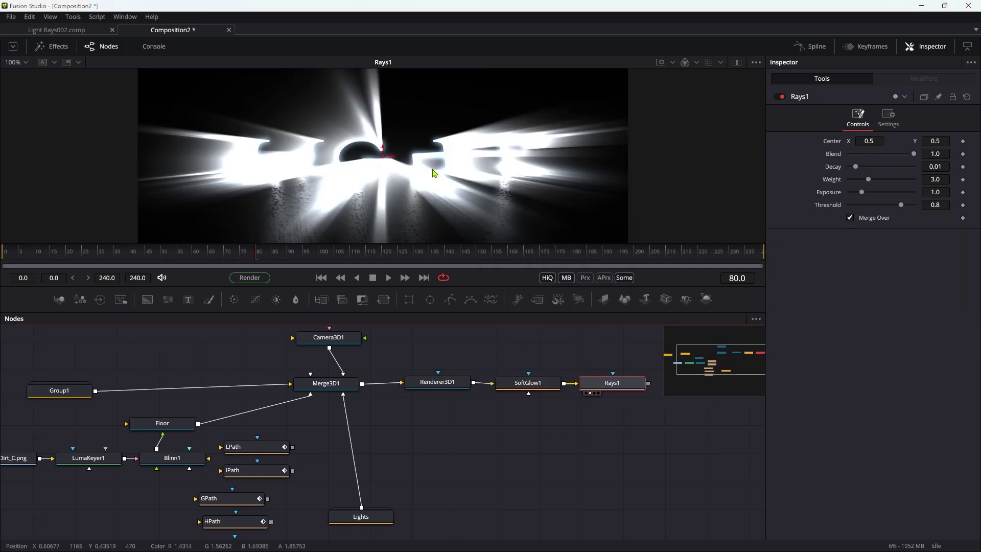
- Set Rays1's center Y to -5, decay to 0.001 and exposure to 1.142, checking the light beams at frame 80
click(947, 140)
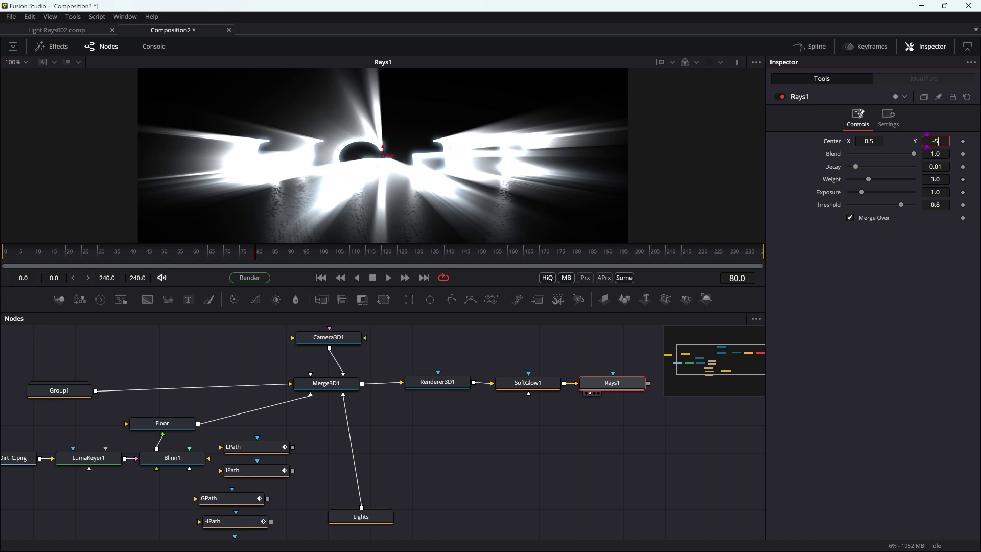
key(Tab)
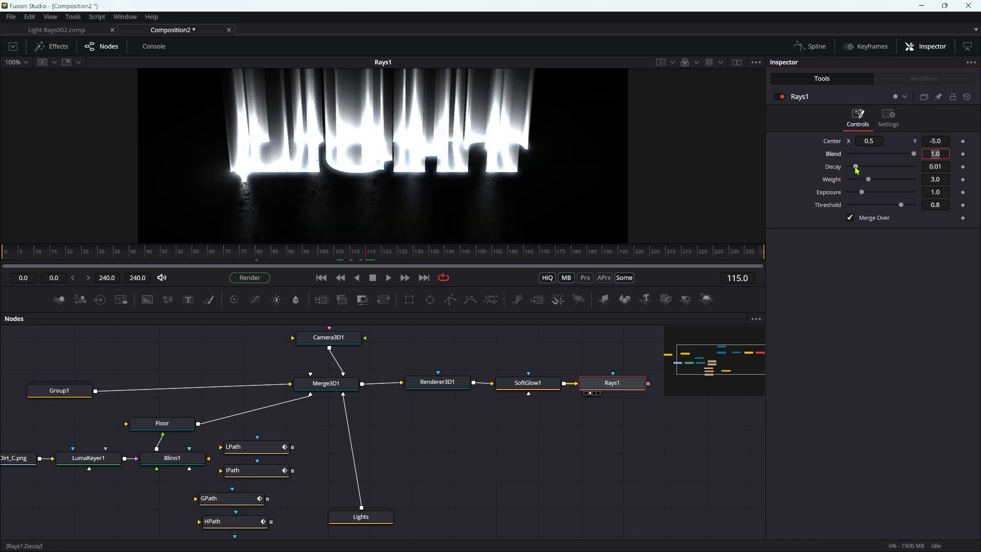
click(948, 166)
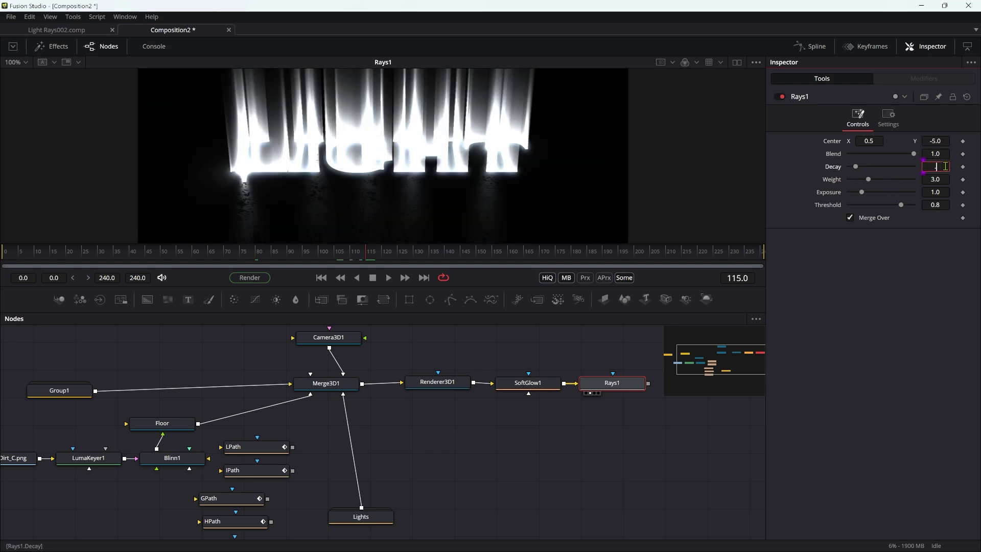
text(1)
key(Tab)
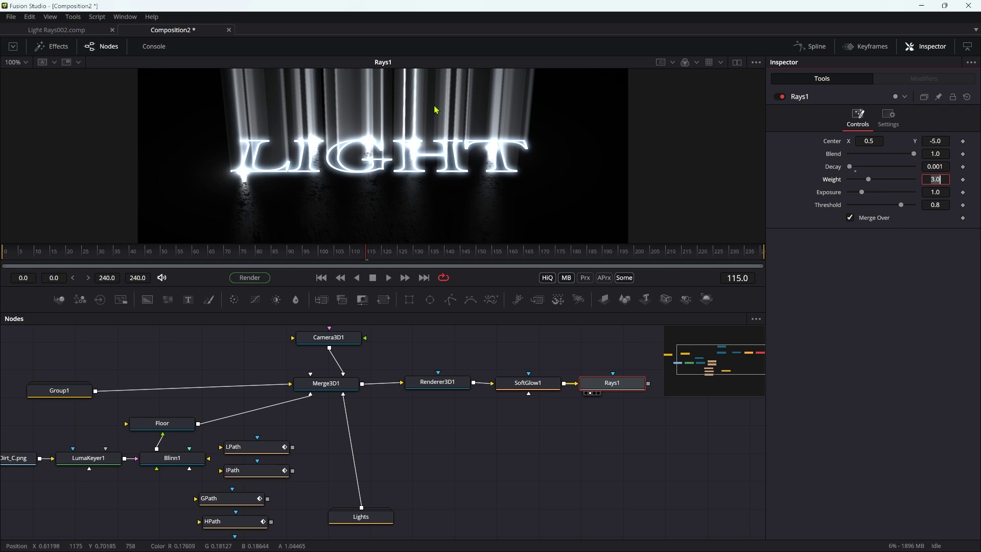
drag(282, 257, 62, 264)
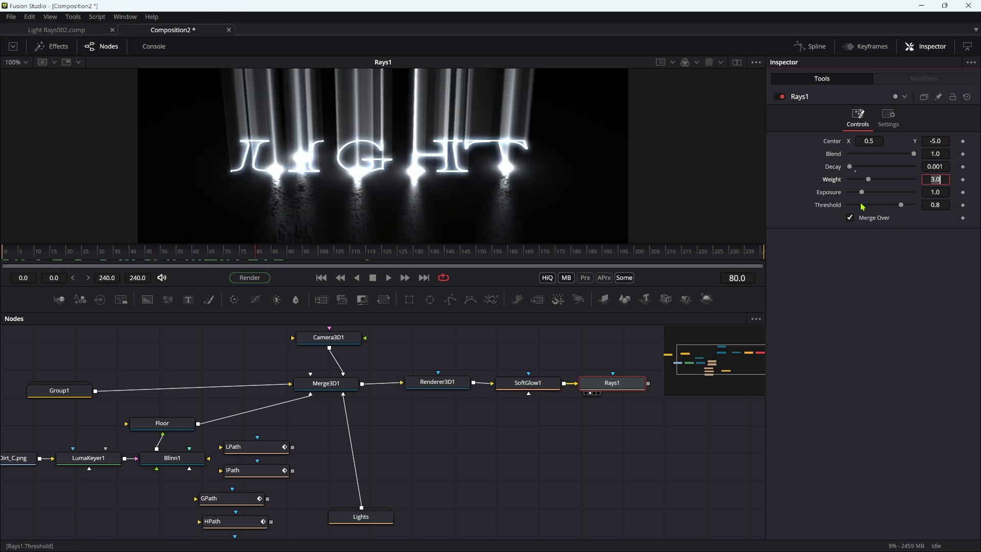
drag(861, 193, 867, 204)
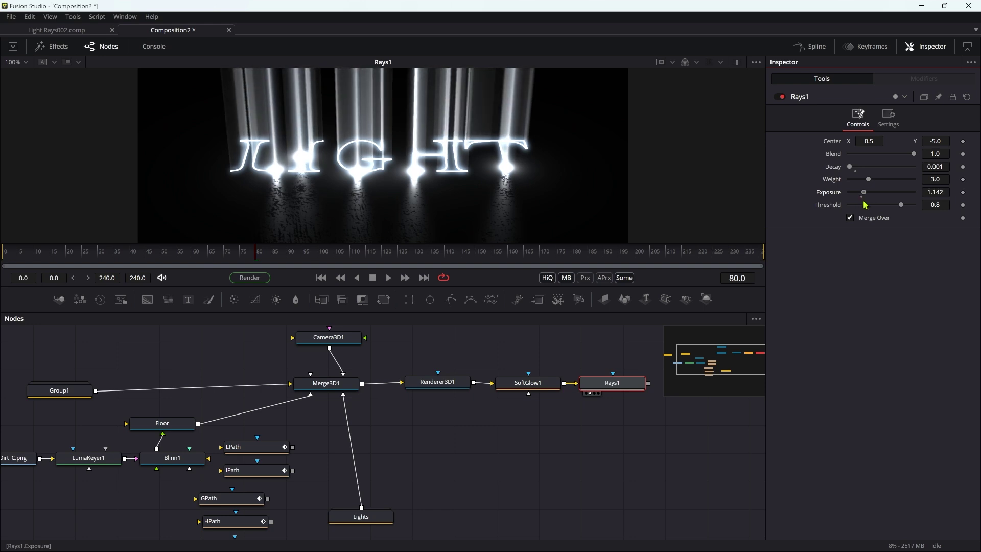
- Enlarge the viewer area and add a Spot Light node connected to Merge3D1
drag(373, 198, 396, 217)
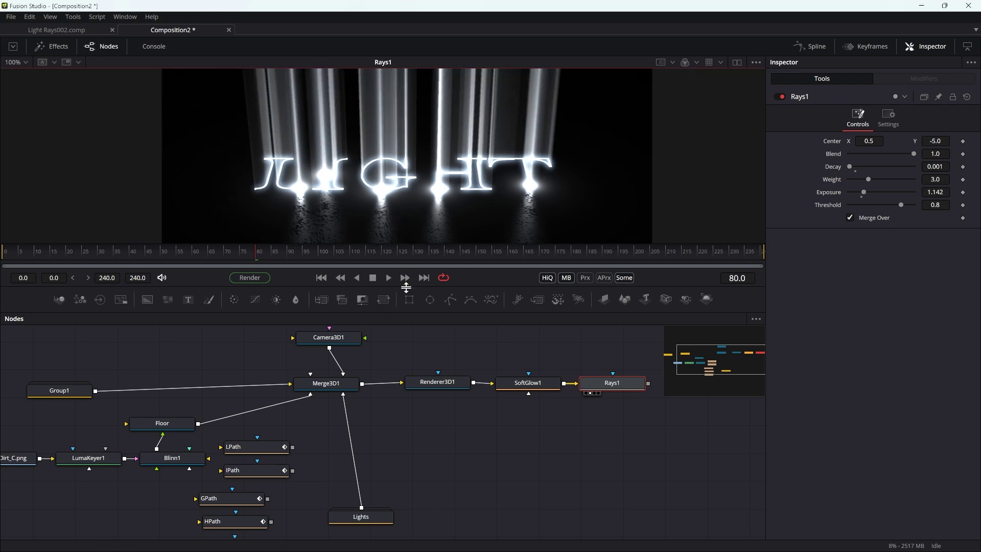
drag(409, 286, 426, 316)
click(332, 418)
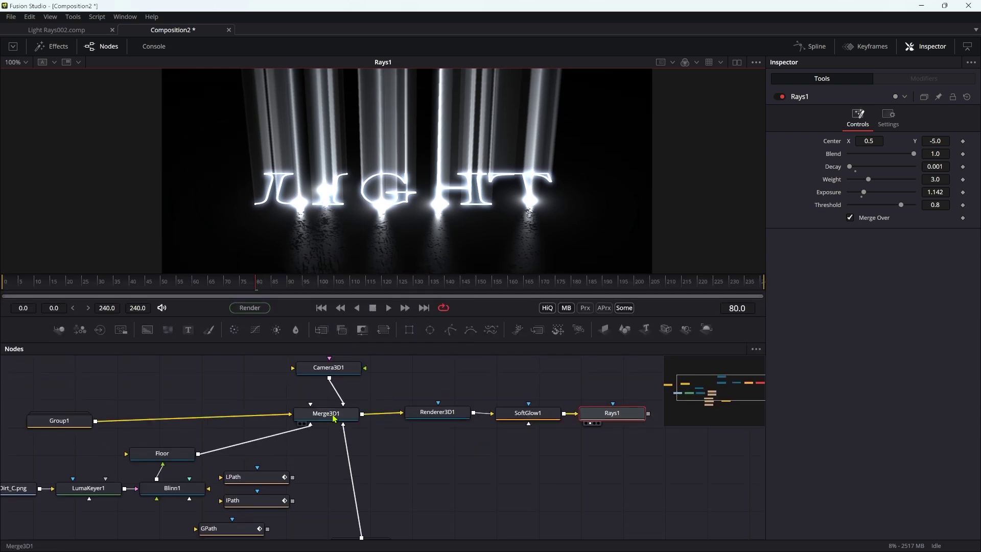
key(shift+space)
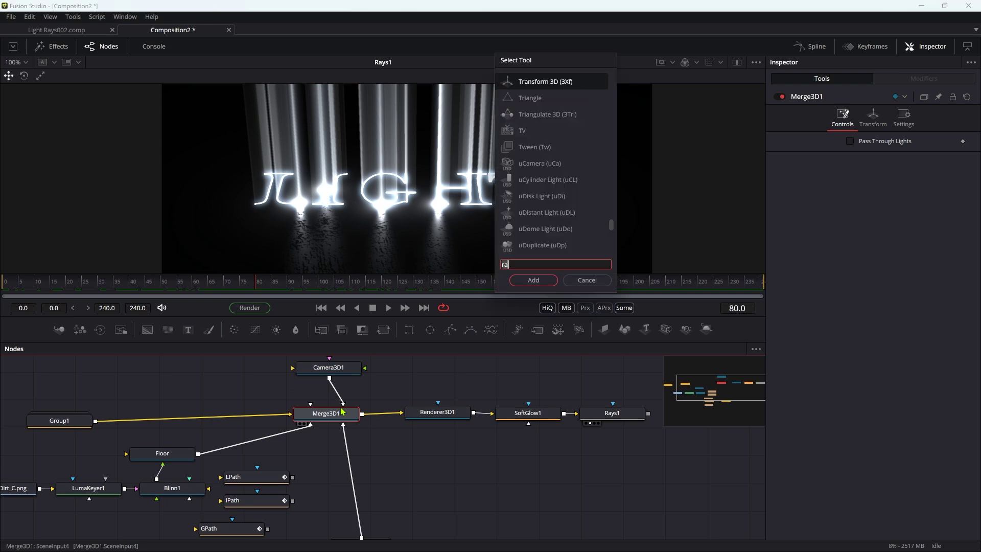
text(spo)
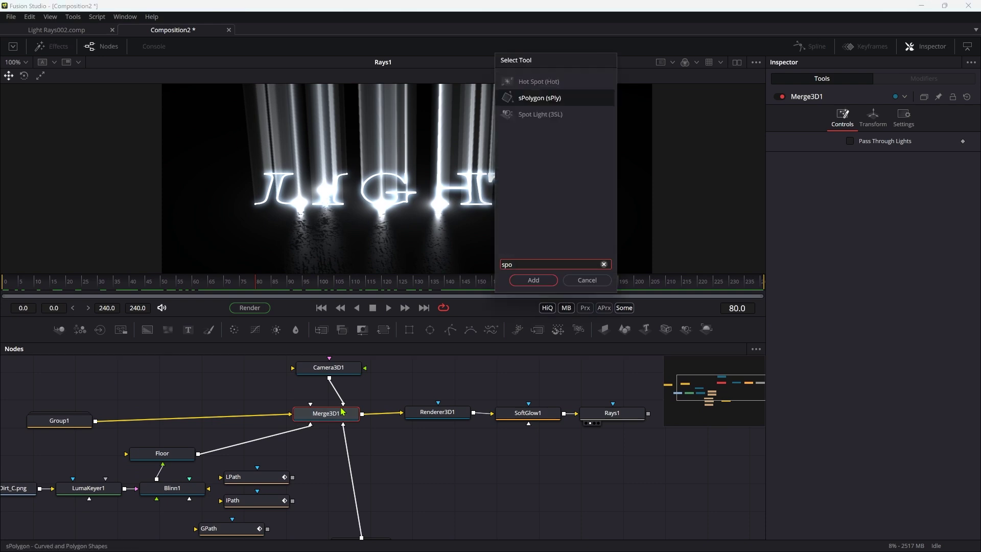
double_click(540, 113)
- Rotate SpotLight1 180 degrees in X and set its Z translation to -7
click(874, 118)
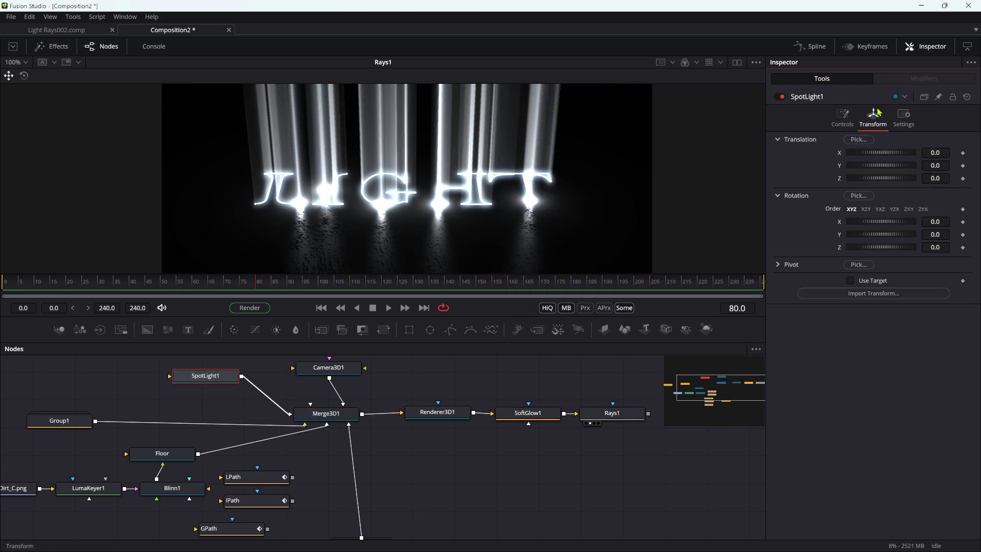
click(945, 220)
text(180)
key(Return)
click(946, 178)
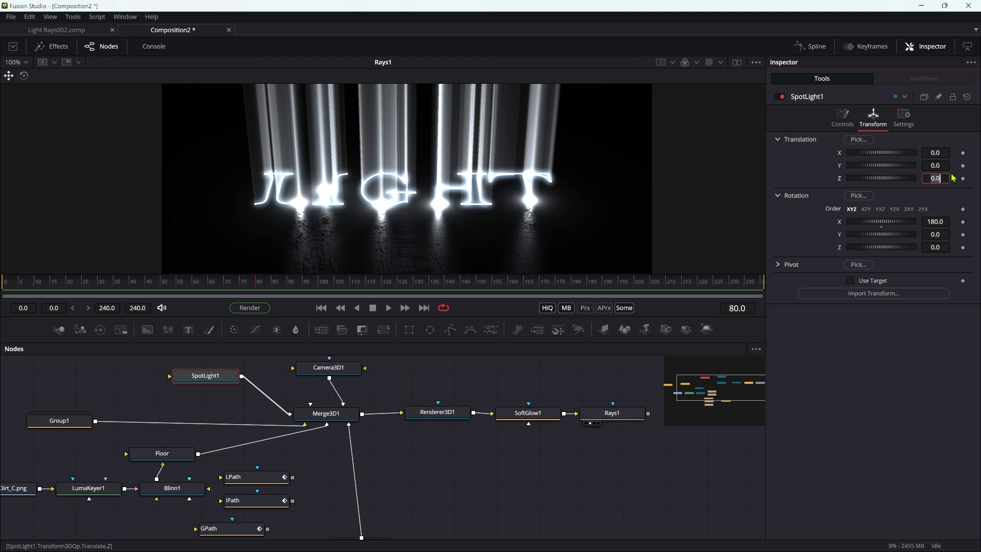
text(-7)
key(Tab)
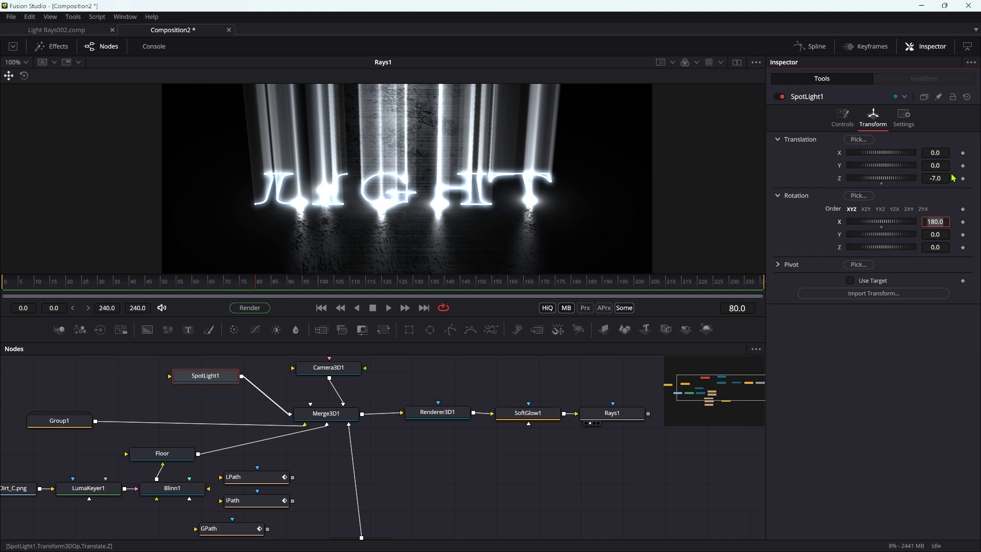
- Give SpotLight1 linear decay at a rate of about 0.473, and compare the render with the light disabled and enabled
click(842, 117)
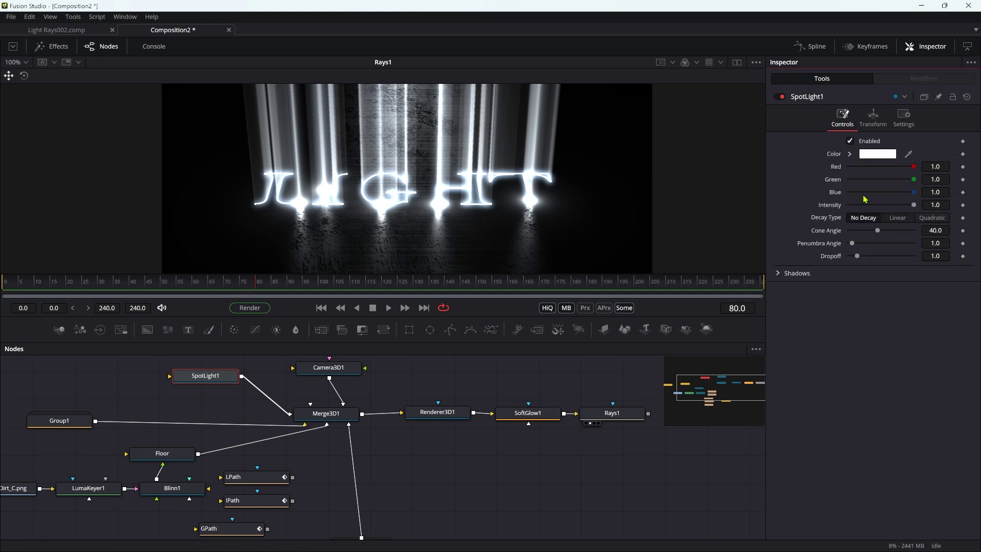
click(899, 219)
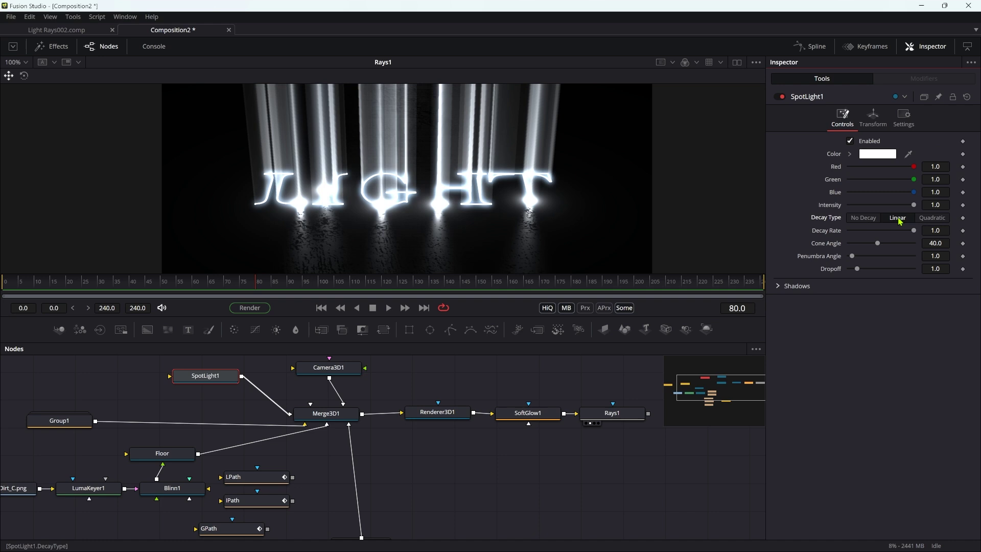
drag(914, 231, 877, 241)
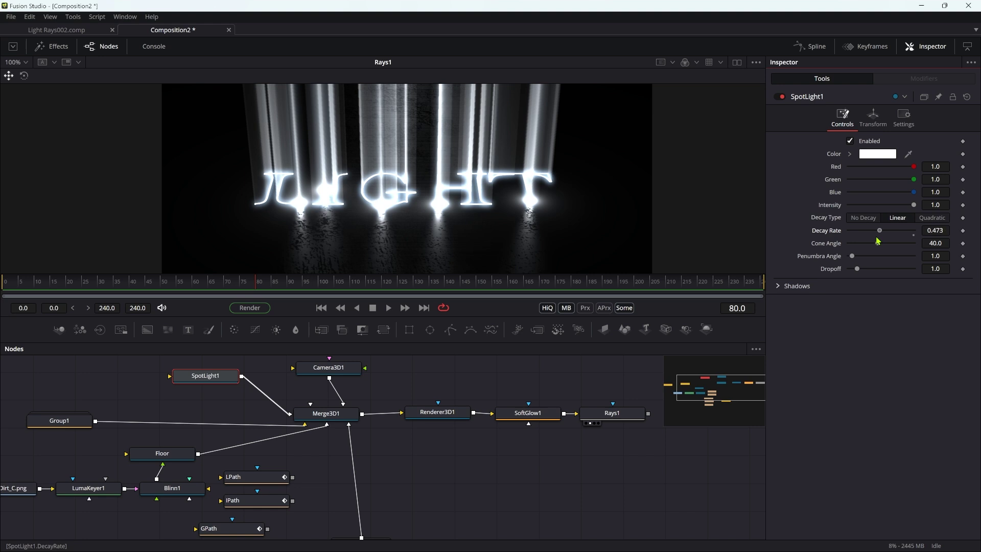
click(778, 97)
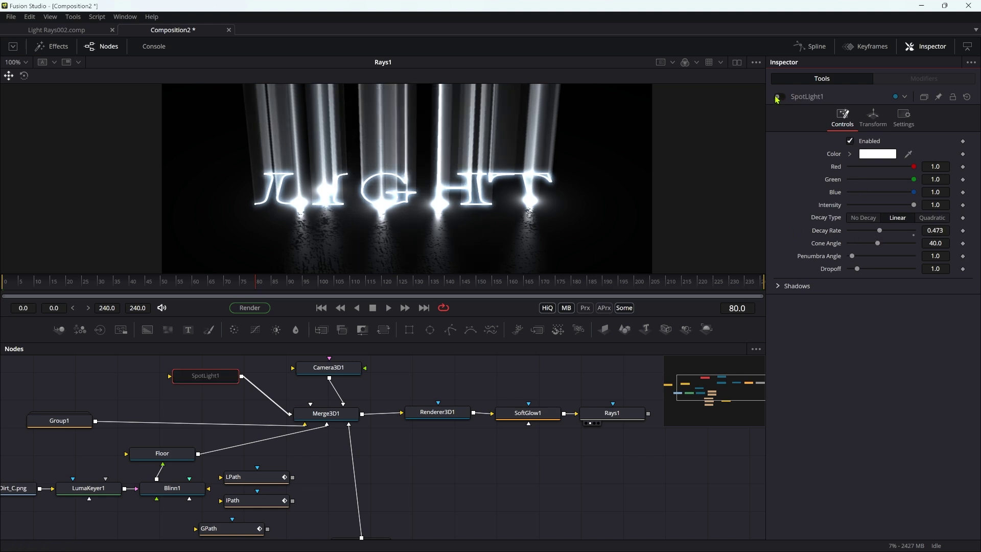
click(779, 97)
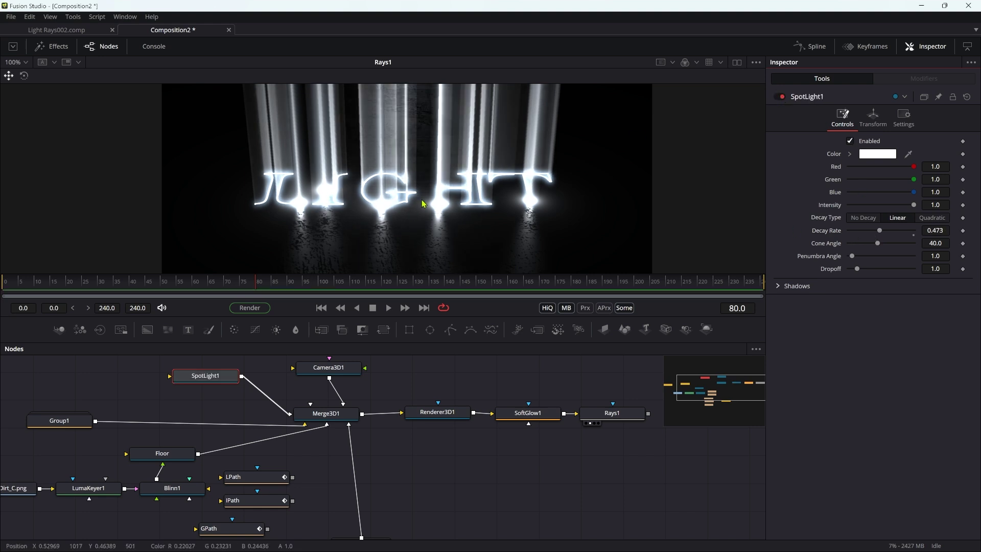
- Enable keyframing at frame 0 for Camera3D1's Z translation and its X and Y rotation
scroll(330, 368, up, 1)
click(329, 375)
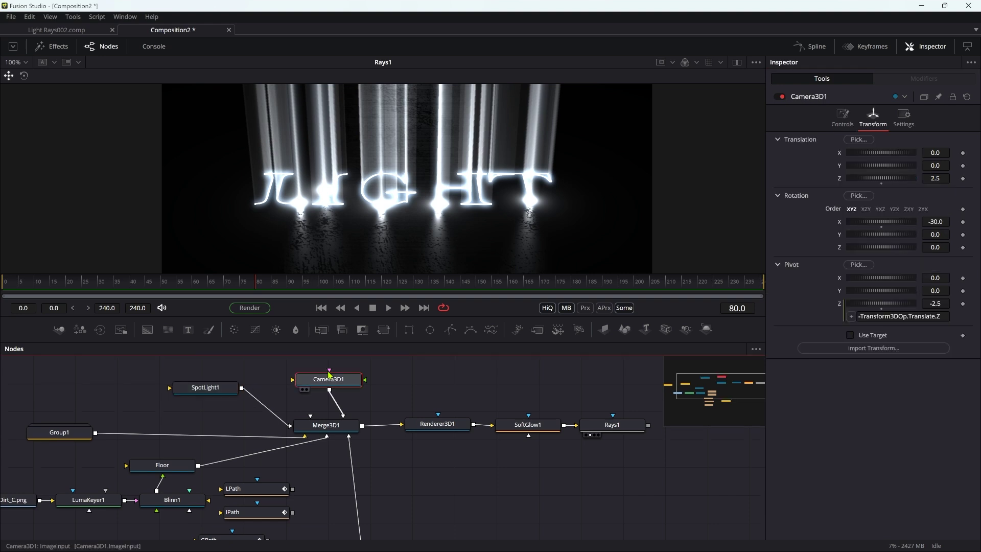
click(321, 308)
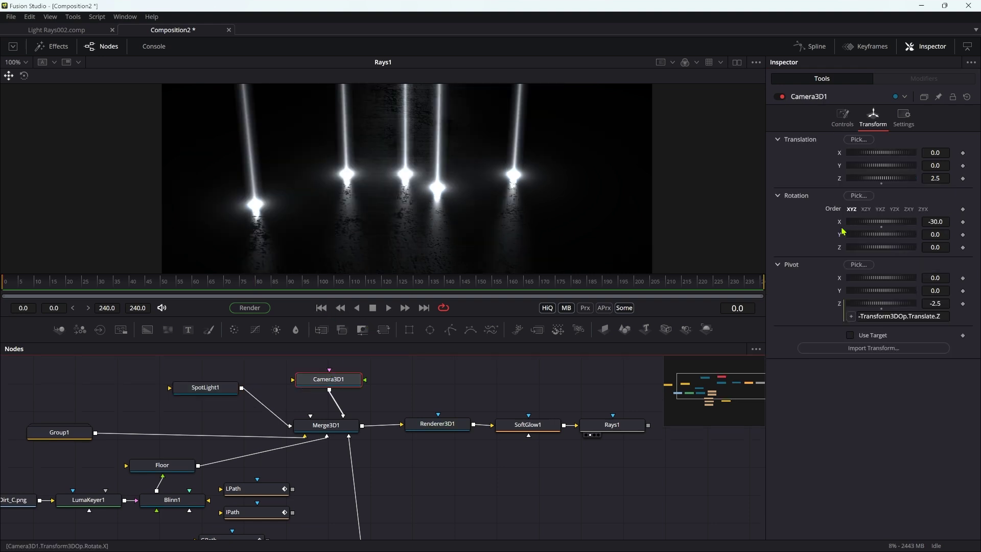
click(962, 178)
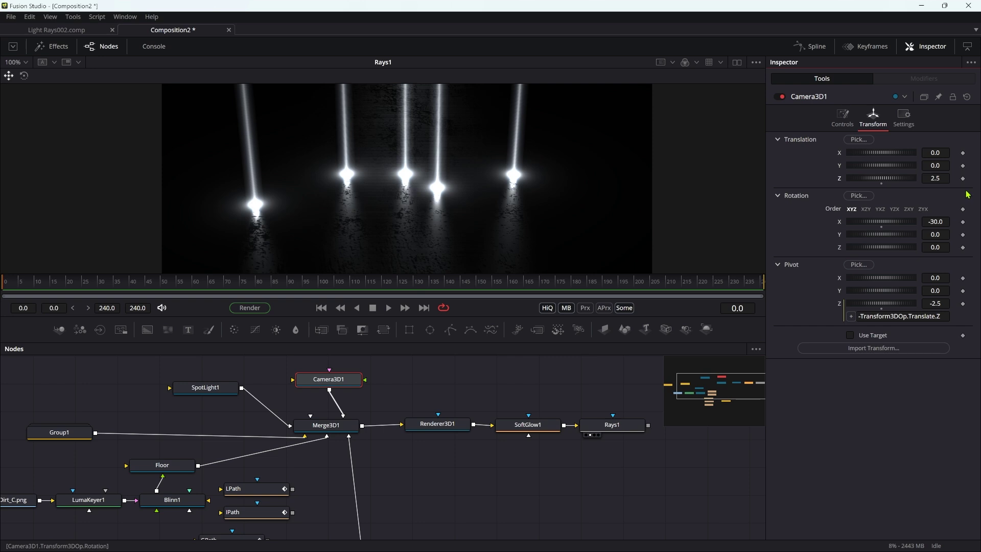
click(964, 178)
click(963, 222)
click(963, 234)
- Set Camera3D1's frame 0 keyframes to Z translation 2, X rotation -20 and Y rotation -30
click(946, 179)
text(2)
key(Tab)
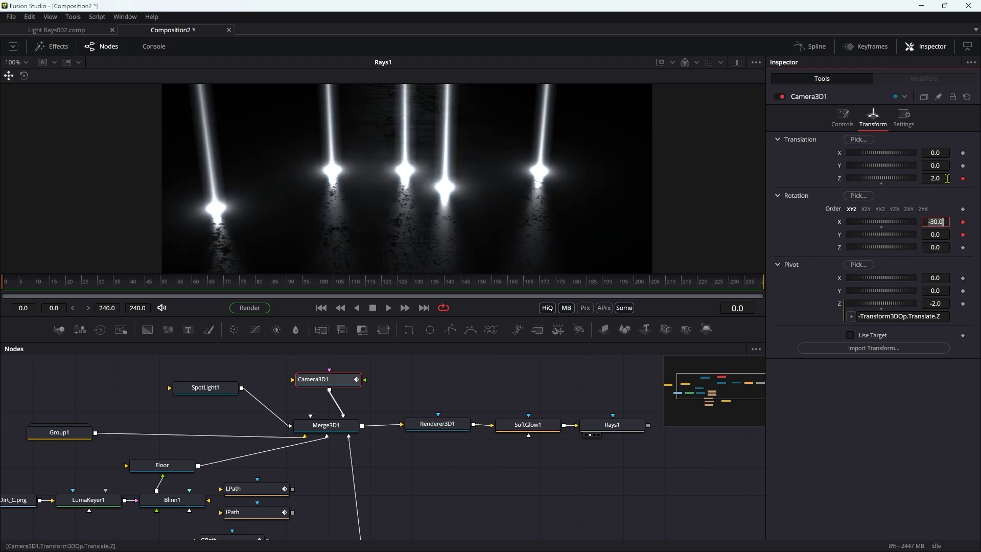
text(-20)
key(Tab)
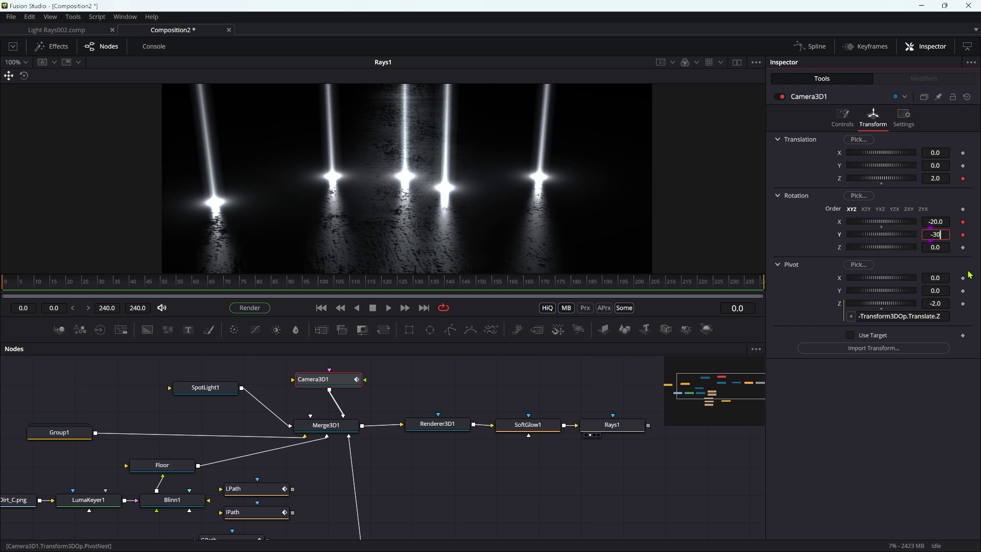
text(-30)
key(Tab)
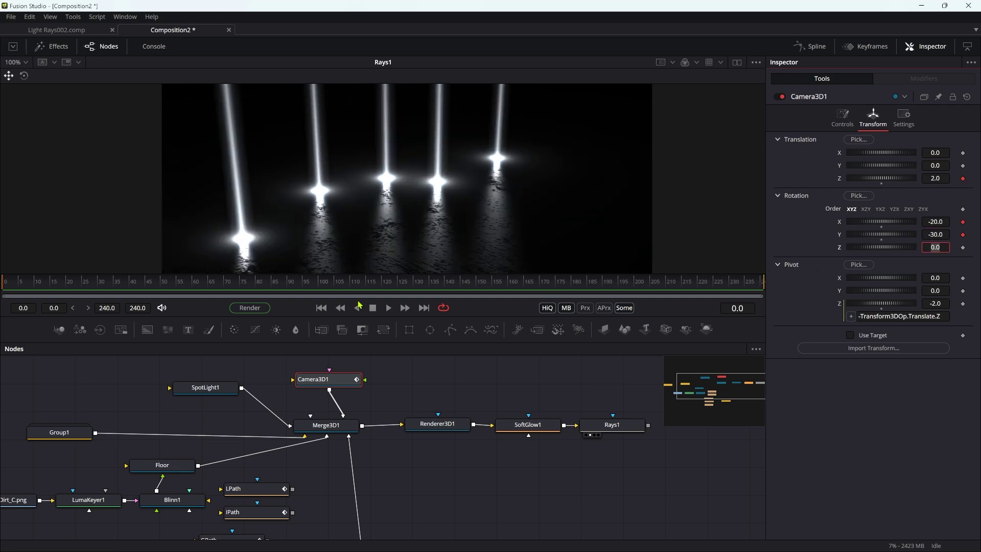
- Keyframe Camera3D1 at frame 240 with Z translation 3, X rotation -30 and Y rotation 5, and scrub the timeline to check the move
click(423, 307)
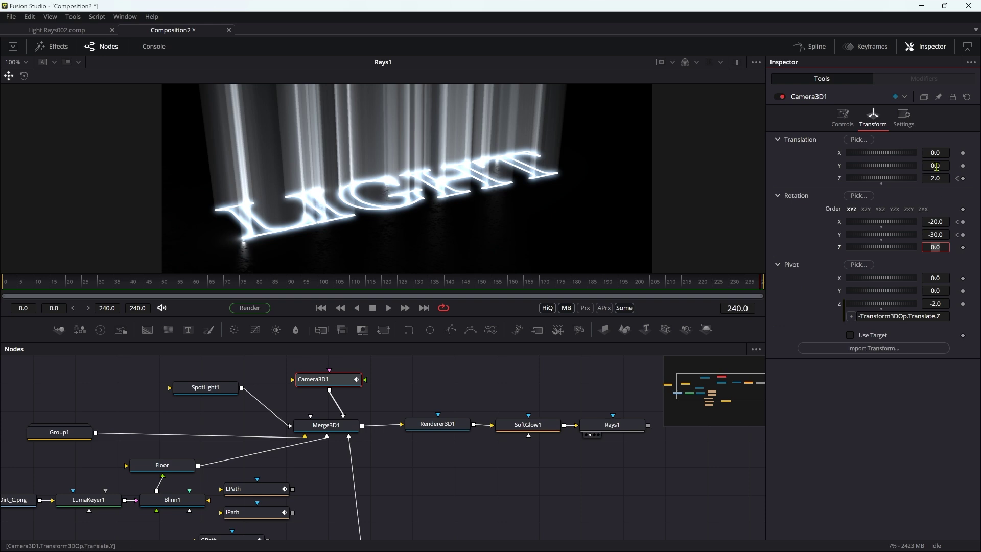
click(943, 177)
text(3)
click(934, 221)
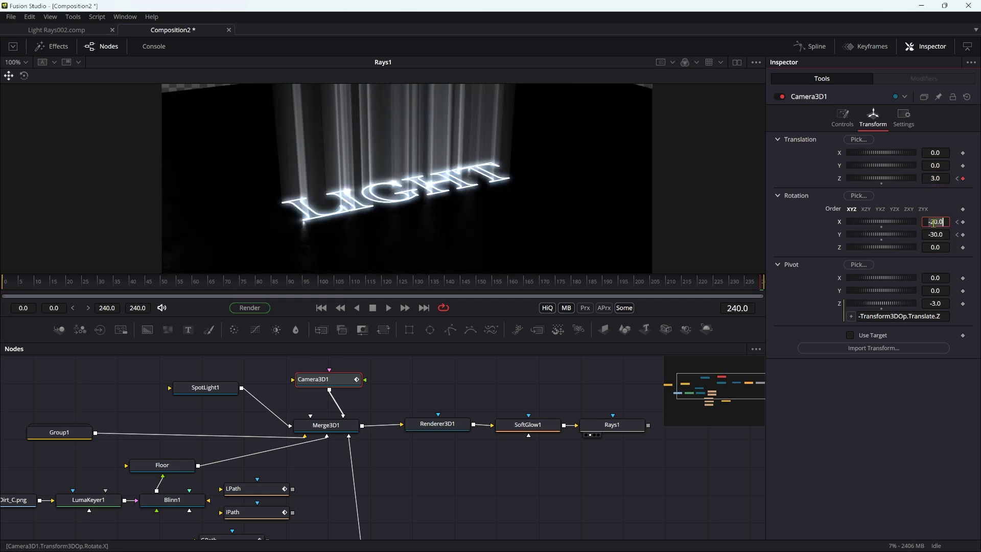
click(948, 235)
text(5)
key(Tab)
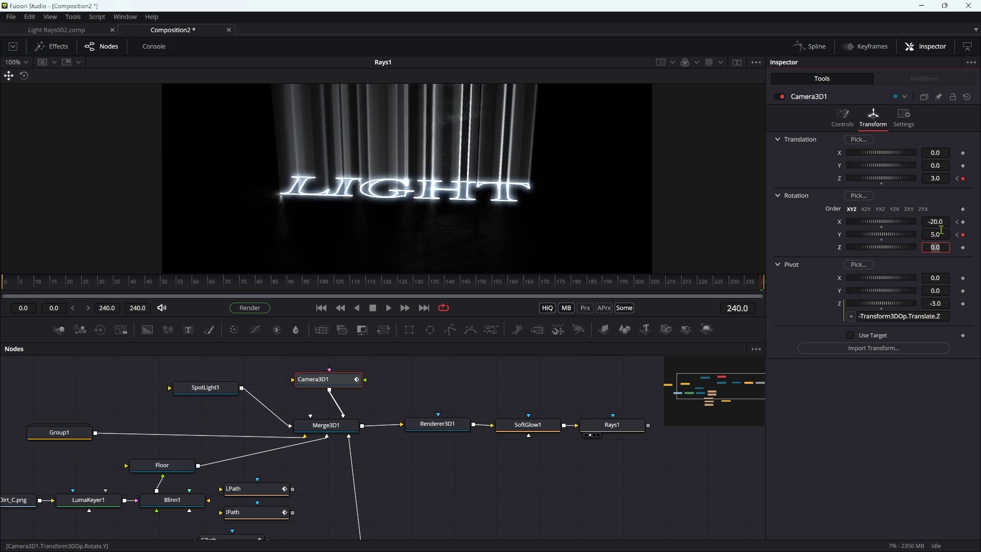
click(946, 221)
text(-30)
key(Tab)
drag(14, 281, 448, 297)
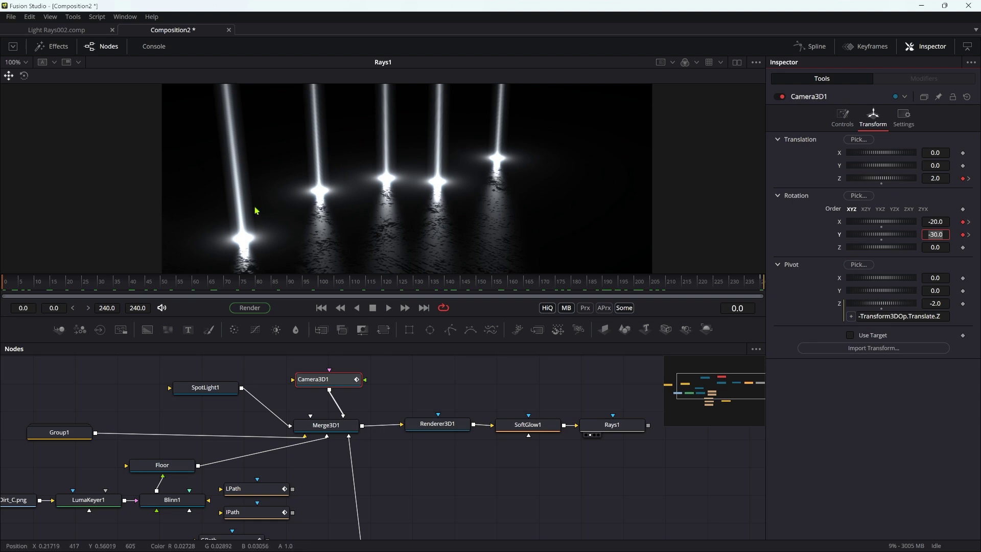
click(206, 281)
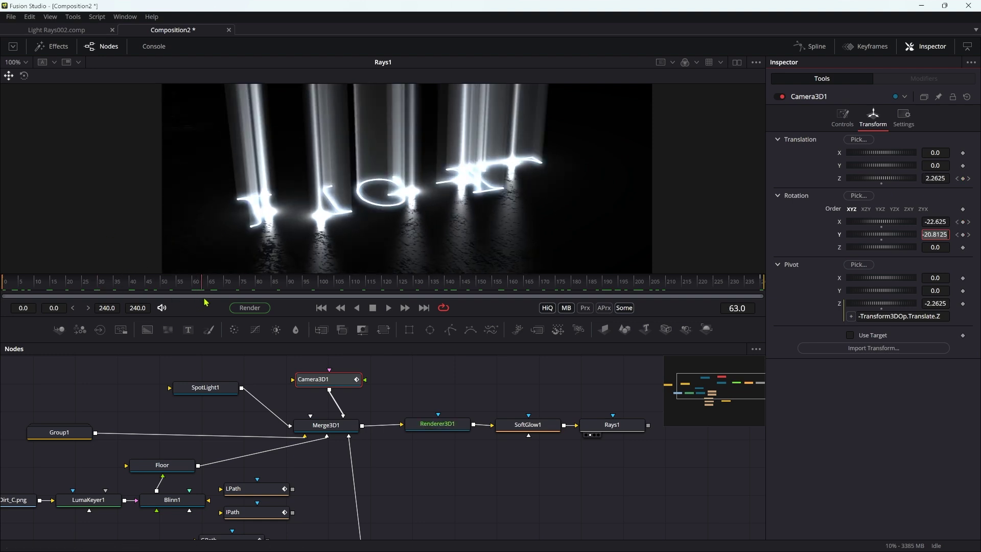
- Add a Background node, merge the Rays1 output over it and view the resulting Merge2
click(608, 489)
key(shift+space)
text(bg)
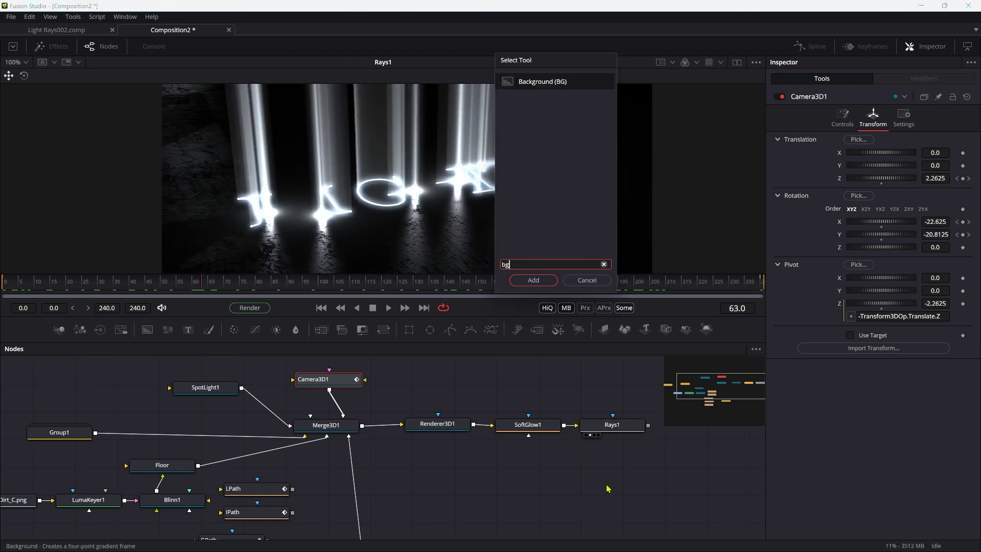
key(Return)
drag(352, 410, 408, 135)
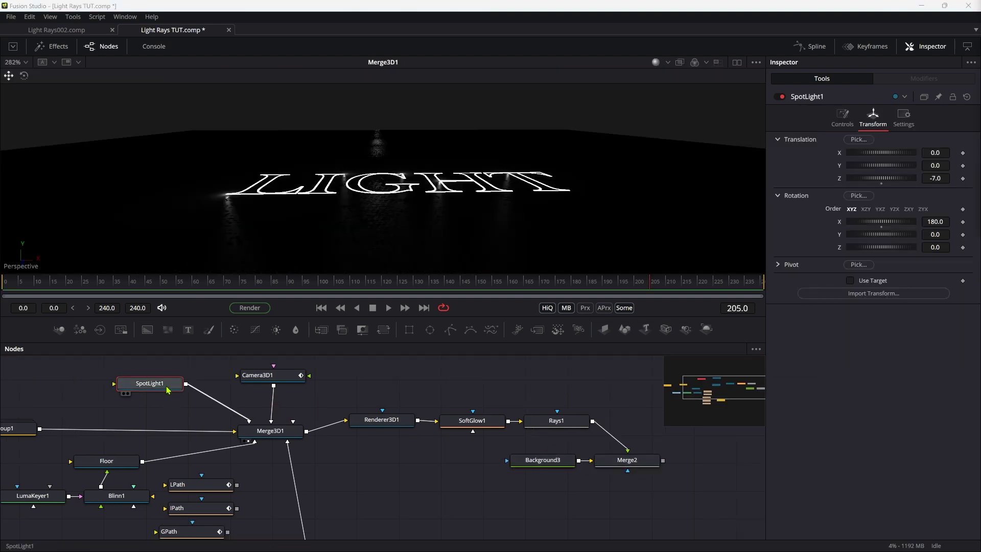
- Raise SpotLight1 by setting its Y translation to 2
click(161, 390)
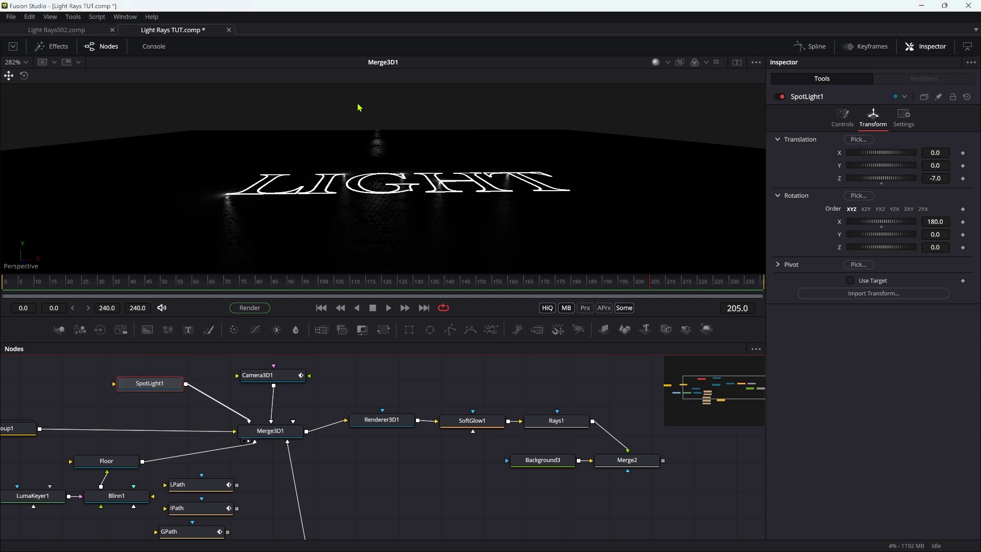
click(947, 166)
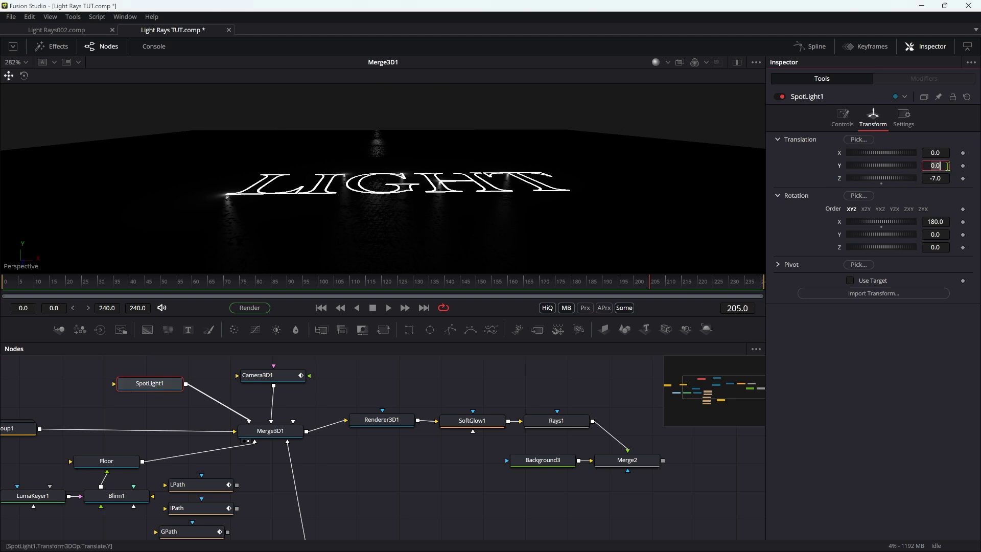
text(2)
key(Tab)
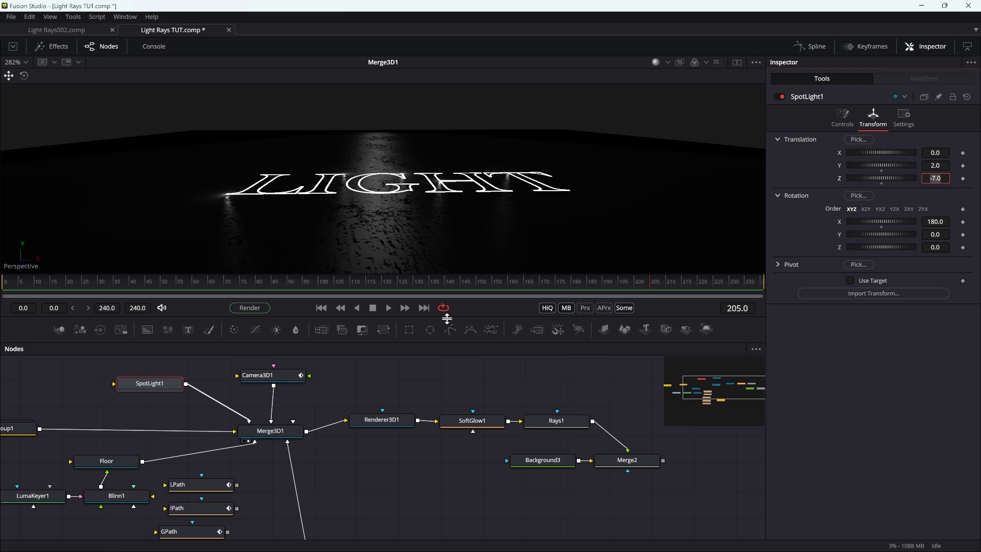
- Display Merge2 in the viewer and reduce SpotLight1's intensity to 0.3
drag(628, 461, 443, 152)
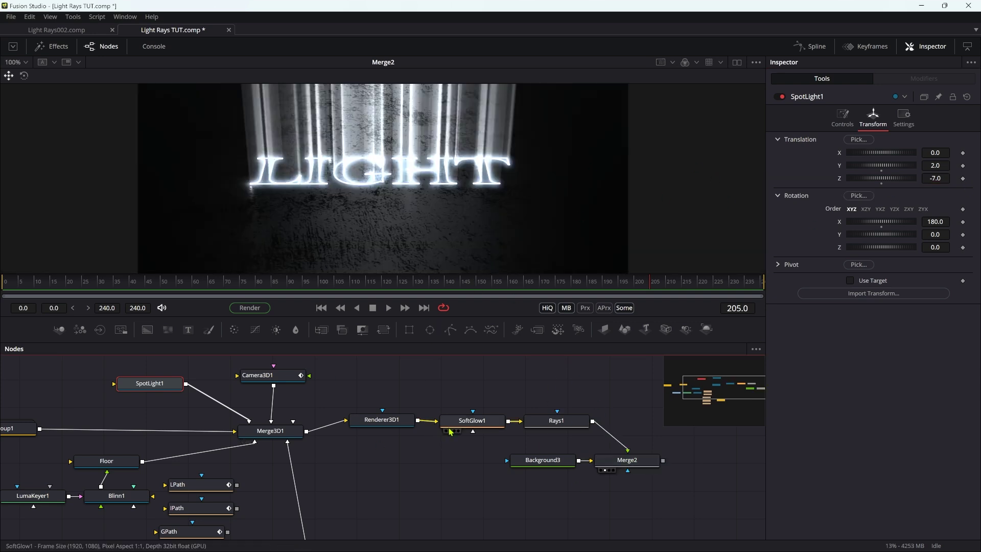
click(843, 116)
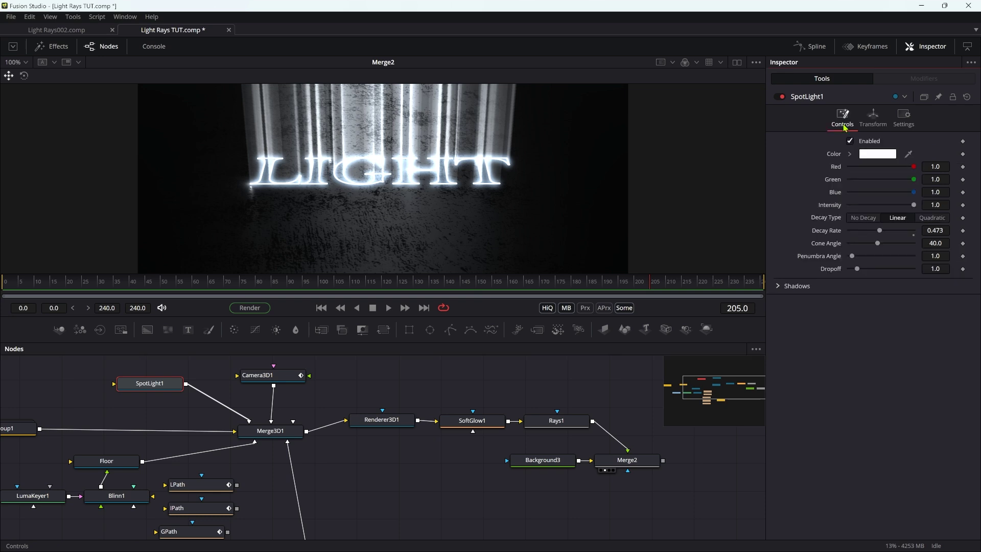
drag(872, 205, 864, 205)
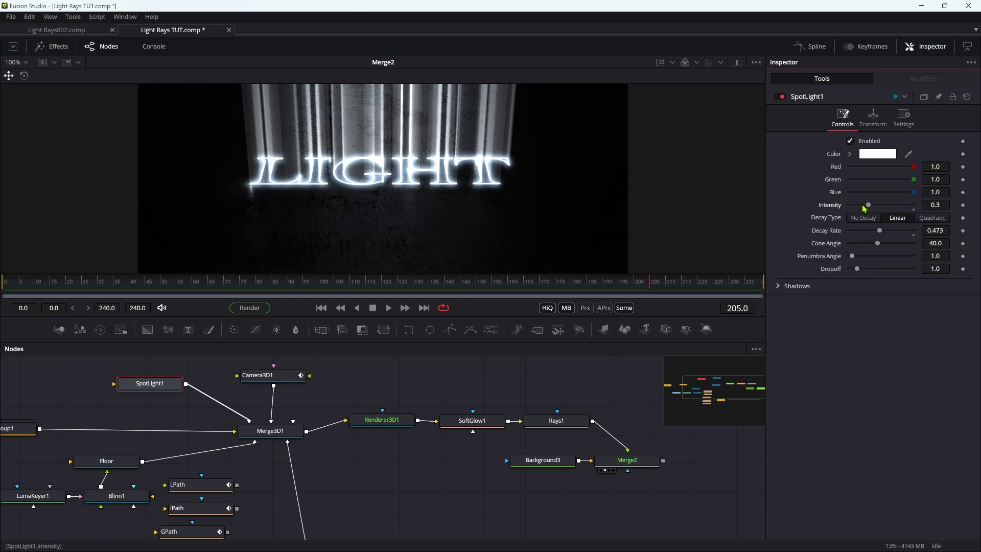